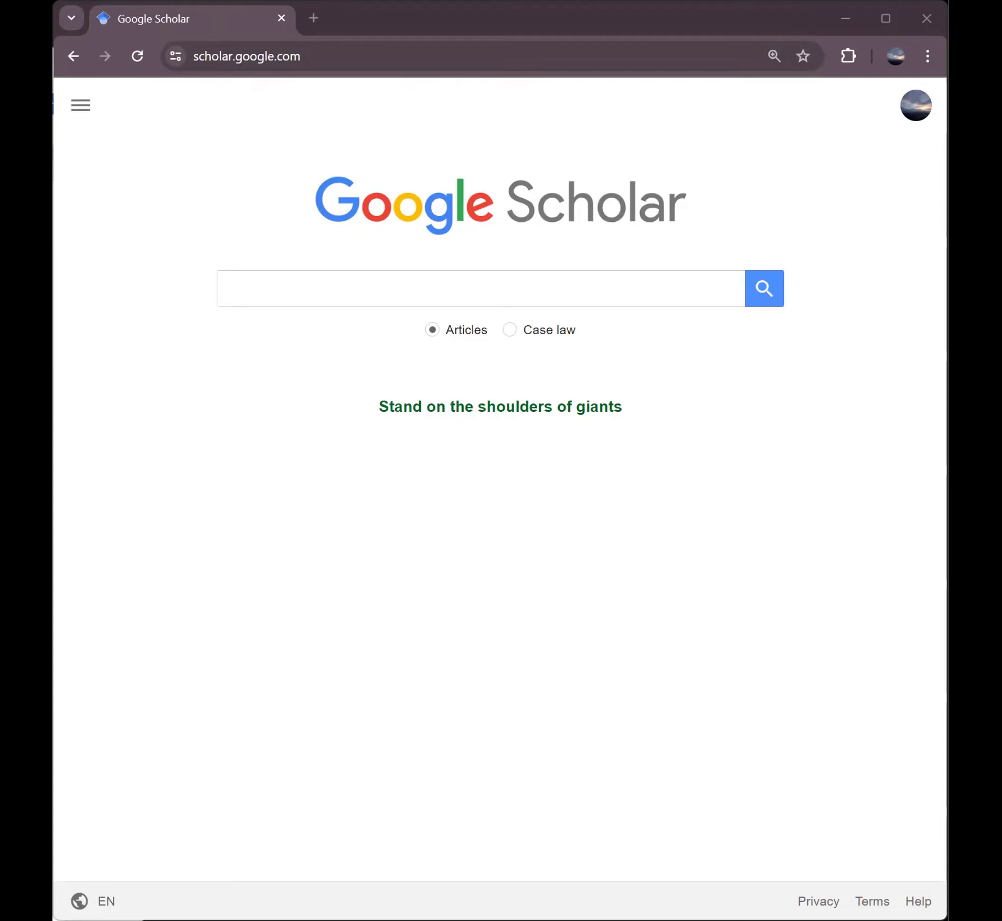
Search Google Scholar for 'cons of social media' and maximize the browser window.
{"action": "type", "text": "cons of social media"}
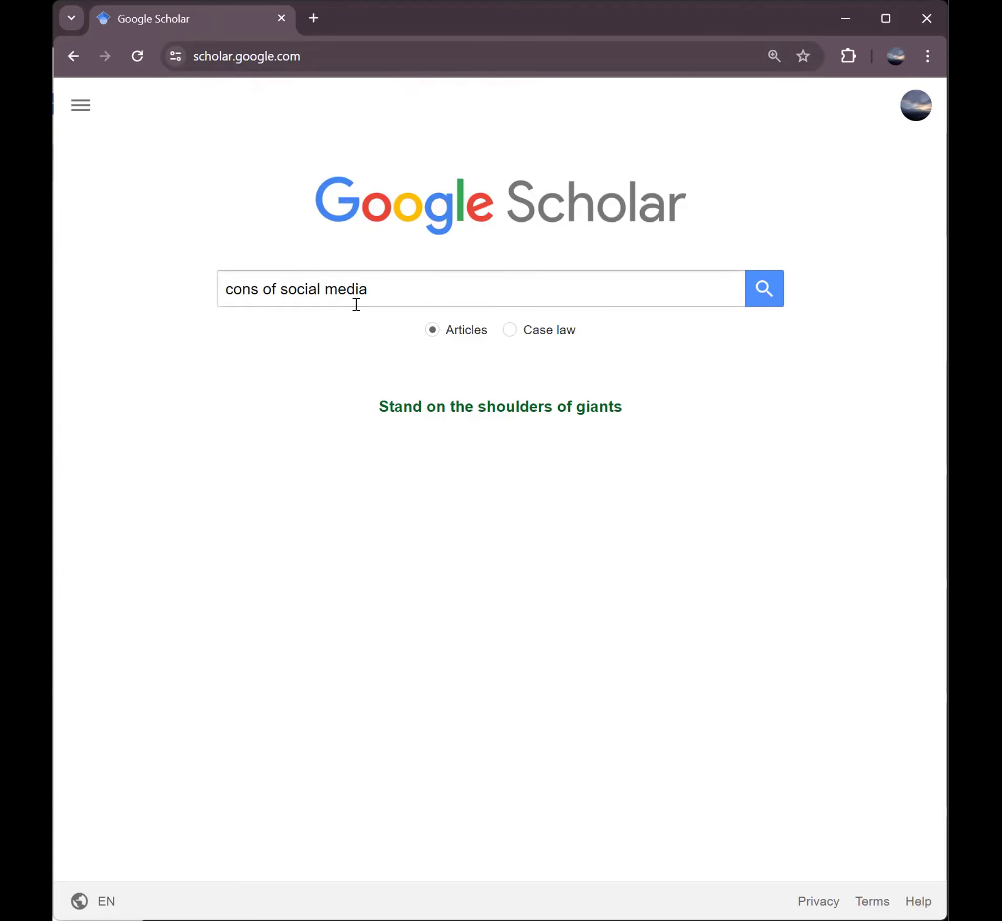
{"action": "left_click", "coordinate": [764, 288]}
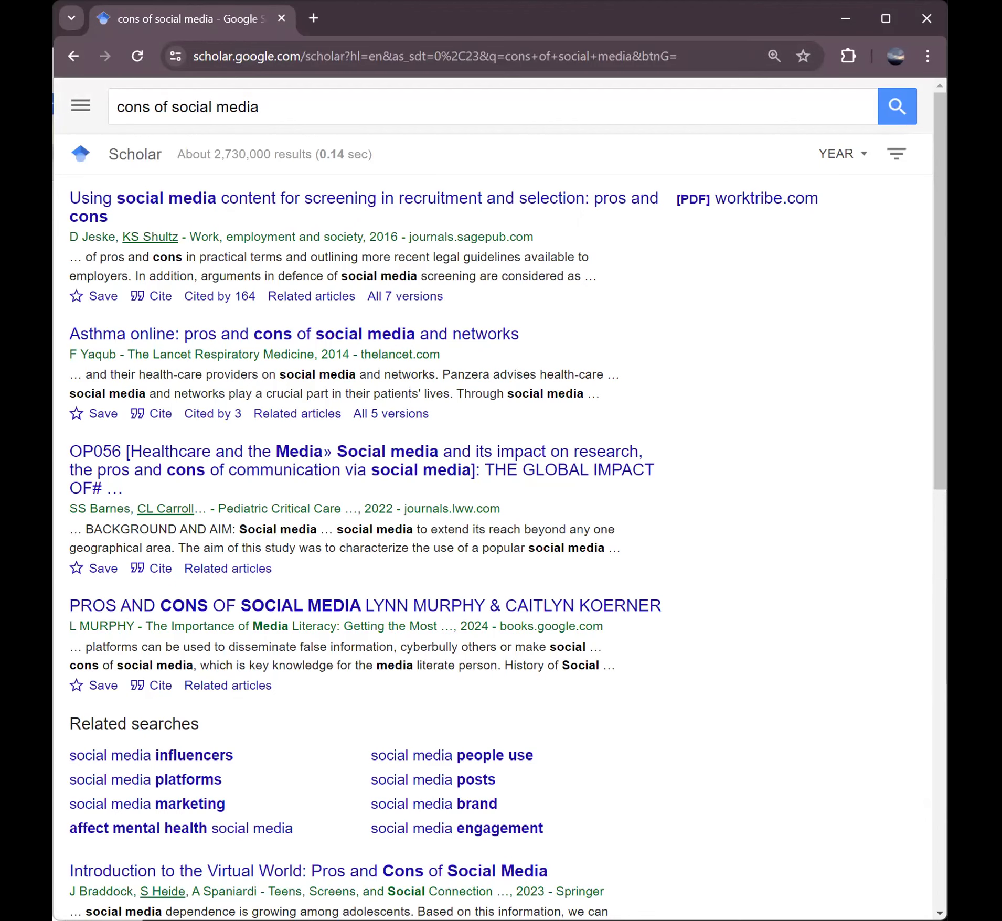
{"action": "key", "text": "super+Up"}
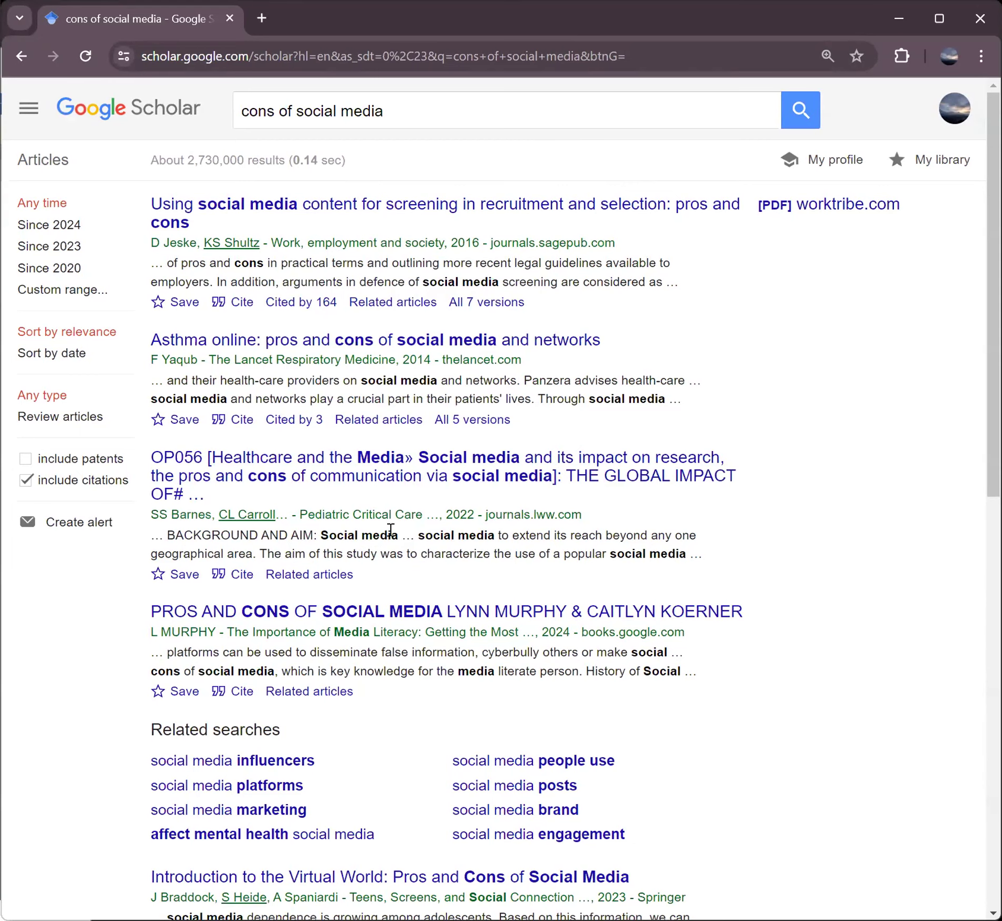
{"action": "scroll", "coordinate": [390, 530], "scroll_direction": "down", "scroll_amount": 1}
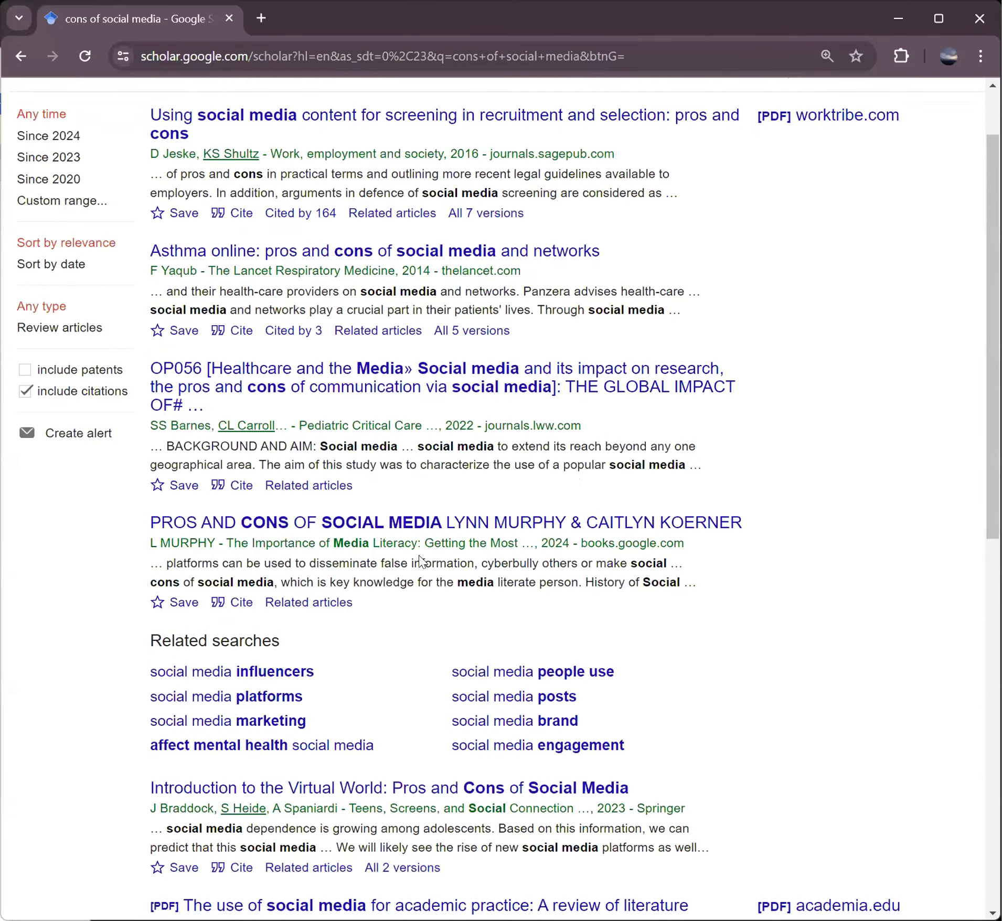
{"action": "scroll", "coordinate": [419, 560], "scroll_direction": "down", "scroll_amount": 2}
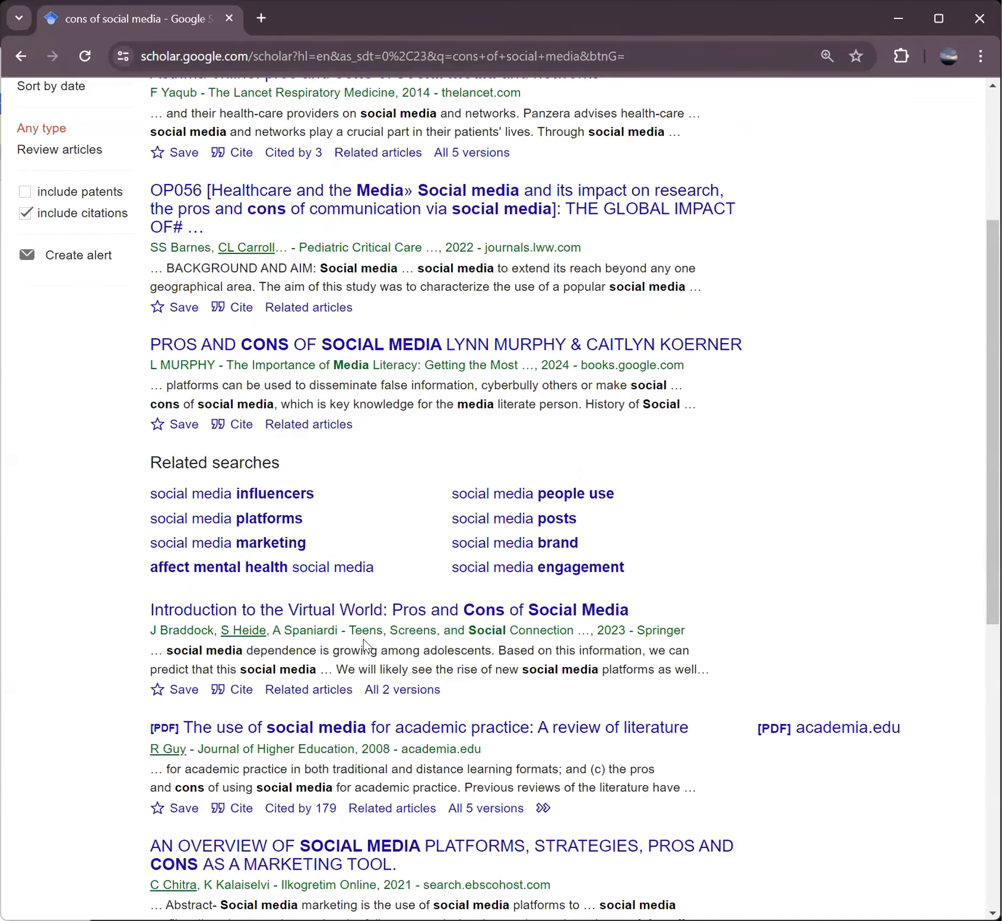
{"action": "scroll", "coordinate": [264, 582], "scroll_direction": "down", "scroll_amount": 2}
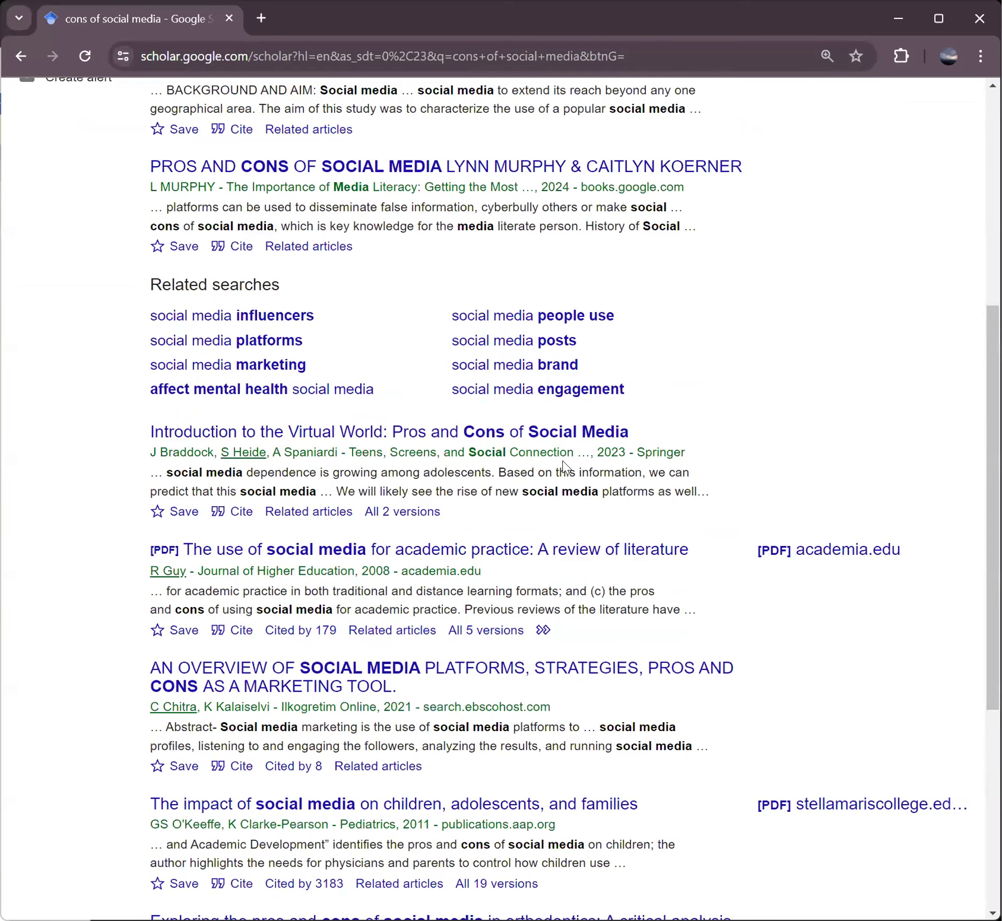
{"action": "scroll", "coordinate": [255, 638], "scroll_direction": "down", "scroll_amount": 3}
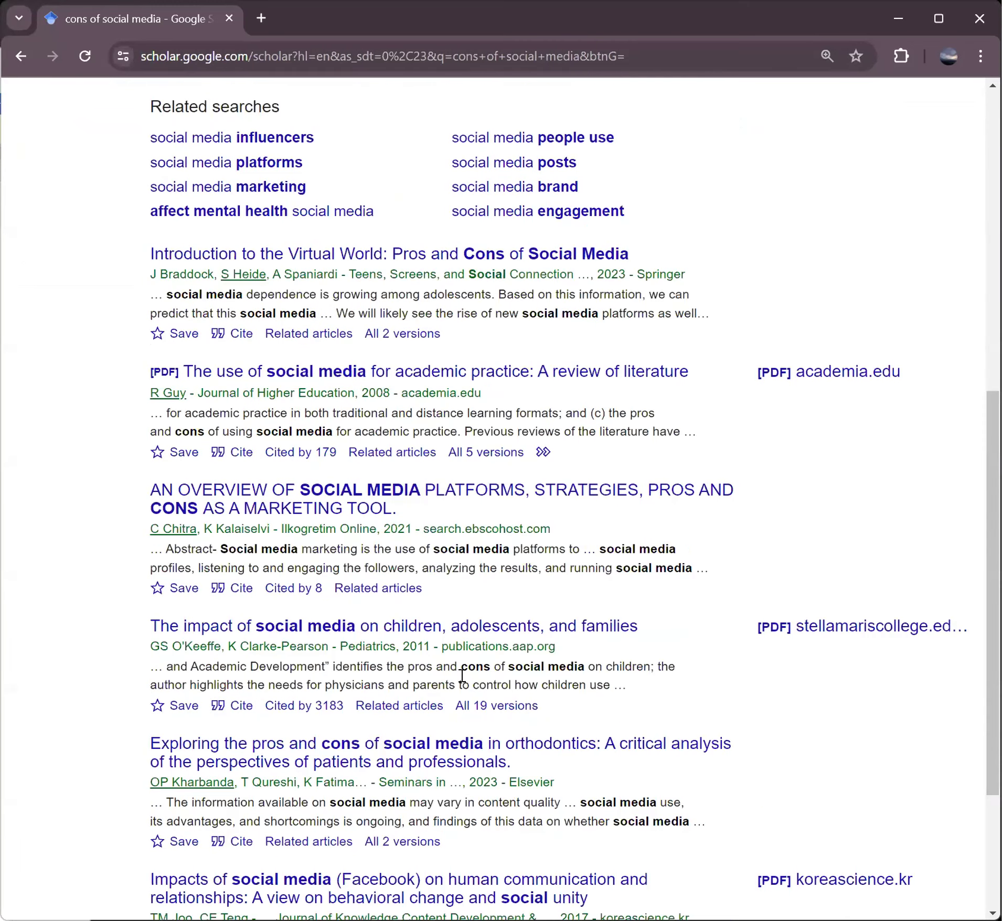
{"action": "scroll", "coordinate": [460, 675], "scroll_direction": "up", "scroll_amount": 10}
{"action": "scroll", "coordinate": [265, 157], "scroll_direction": "up", "scroll_amount": 1}
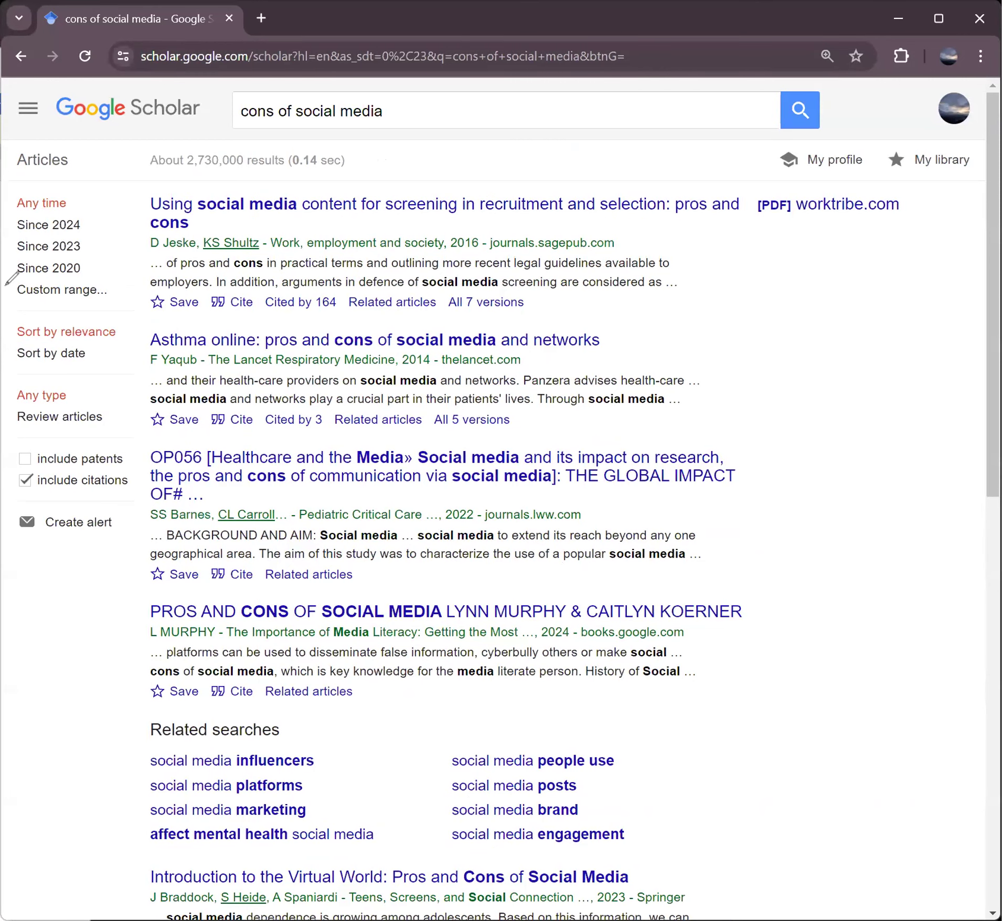
Filter the 'cons of social media' results to articles published since 2020.
{"action": "key", "text": "ctrl+2"}
{"action": "left_click_drag", "start_coordinate": [278, 209], "coordinate": [84, 245]}
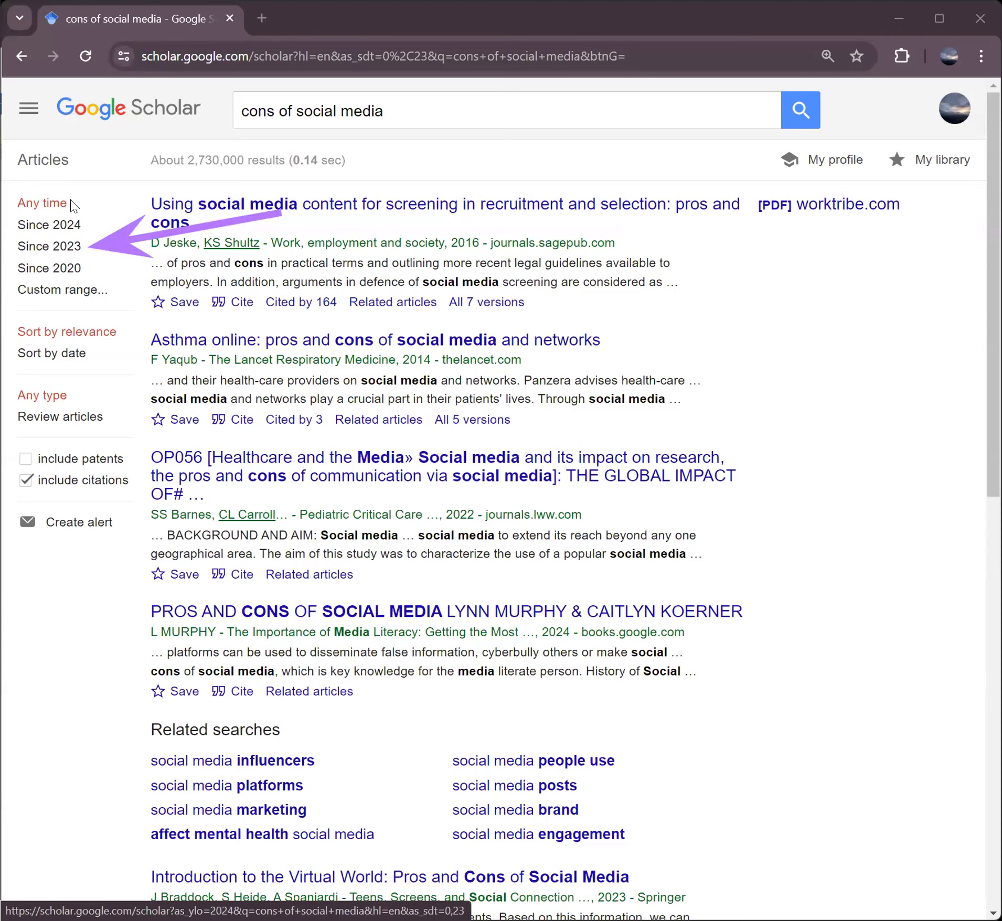
{"action": "left_click", "coordinate": [55, 268]}
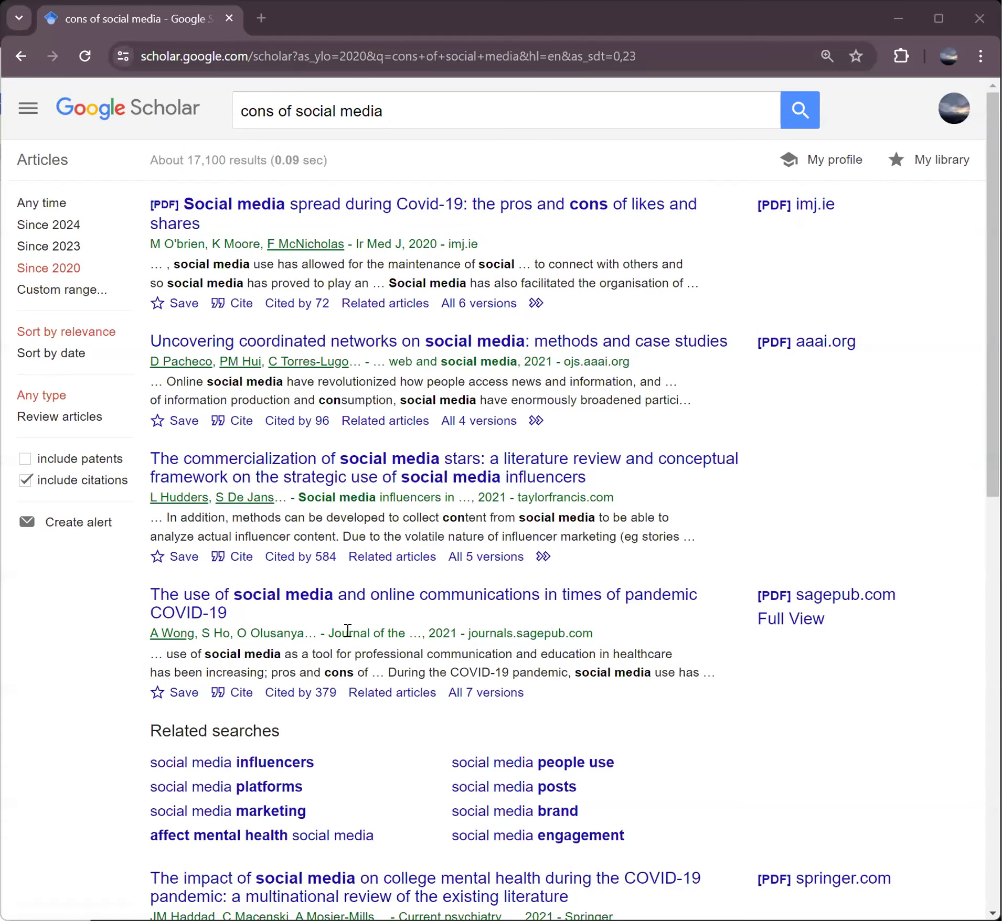
{"action": "scroll", "coordinate": [347, 631], "scroll_direction": "down", "scroll_amount": 8}
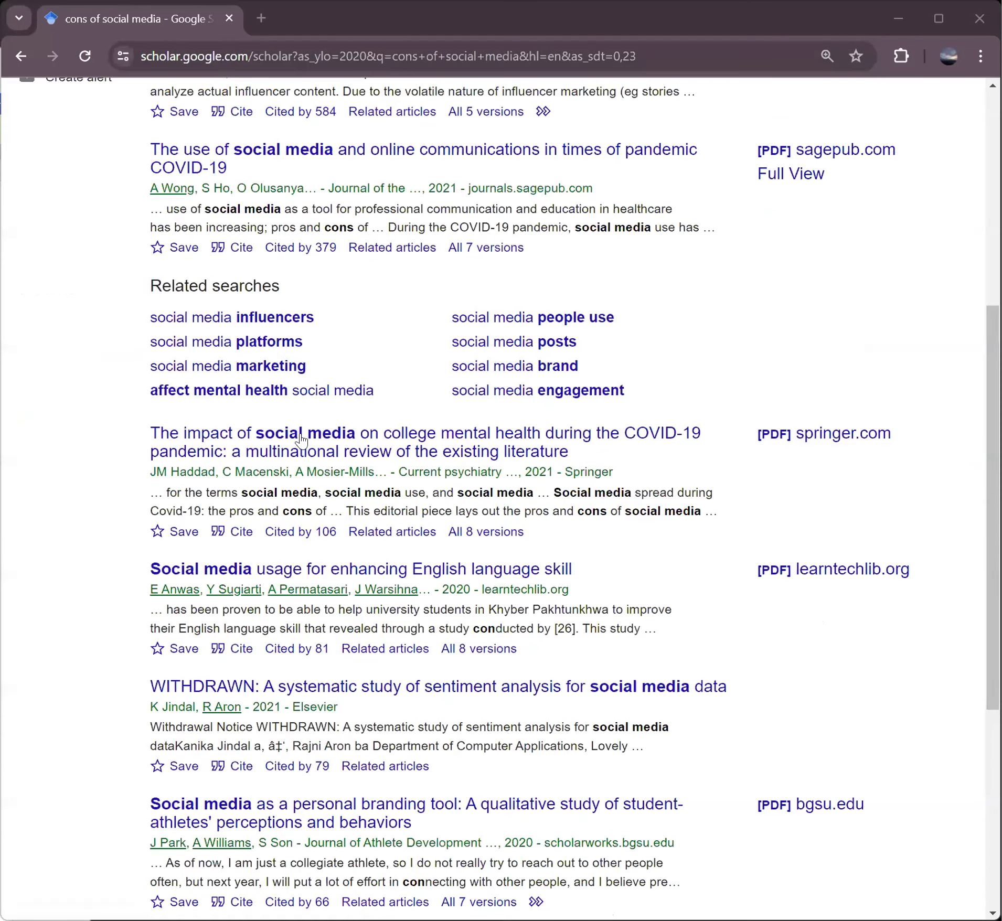
{"action": "scroll", "coordinate": [302, 441], "scroll_direction": "down", "scroll_amount": 3}
{"action": "scroll", "coordinate": [302, 441], "scroll_direction": "down", "scroll_amount": 3}
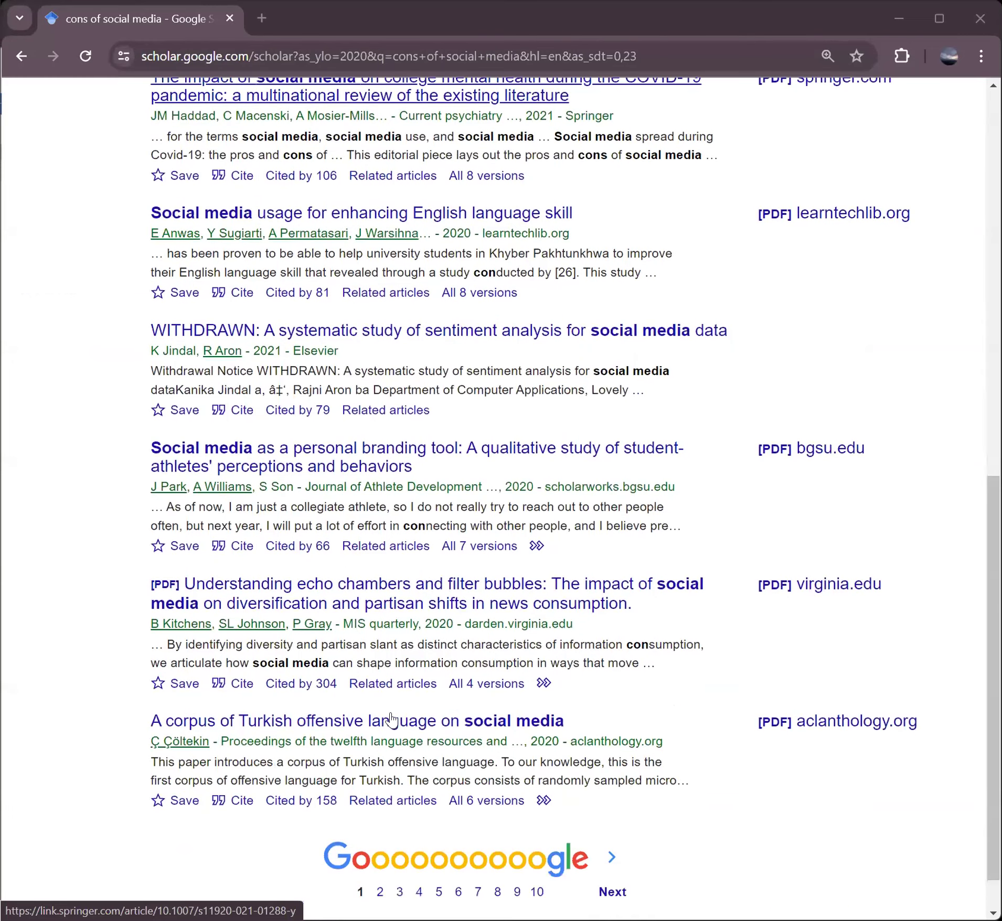
{"action": "scroll", "coordinate": [446, 595], "scroll_direction": "up", "scroll_amount": 9}
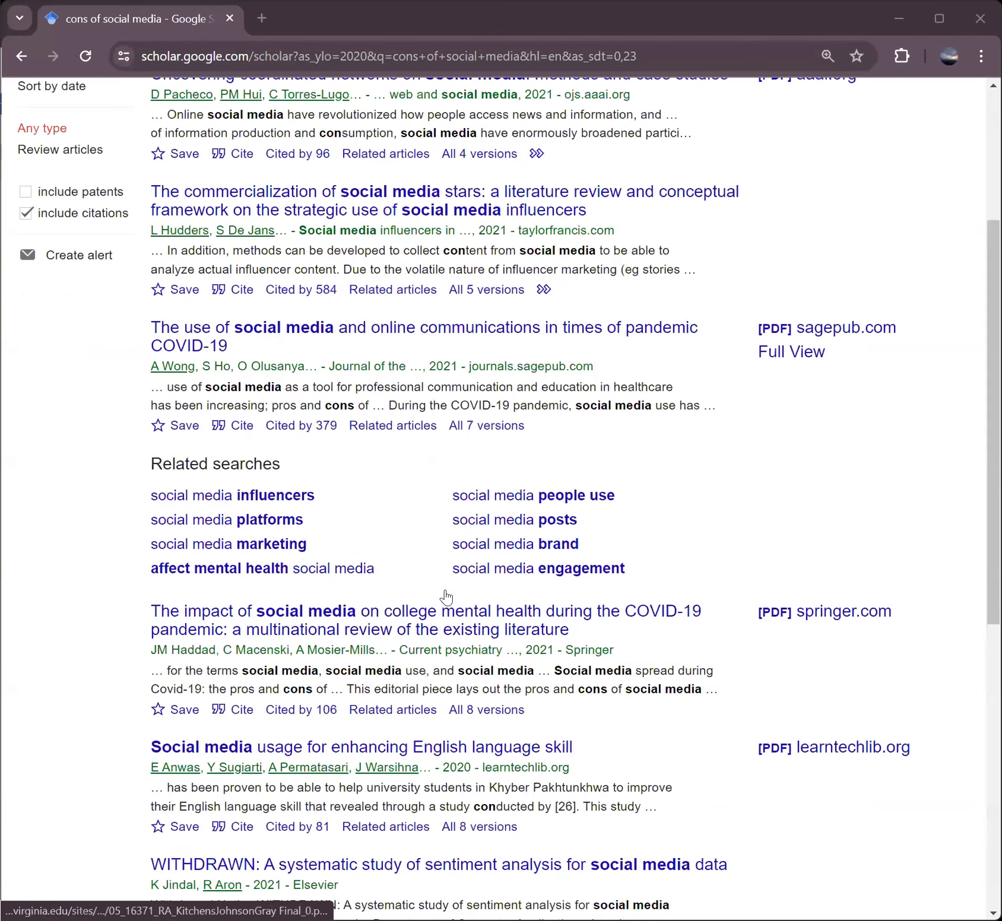
{"action": "scroll", "coordinate": [446, 595], "scroll_direction": "up", "scroll_amount": 4}
{"action": "scroll", "coordinate": [447, 599], "scroll_direction": "down", "scroll_amount": 2}
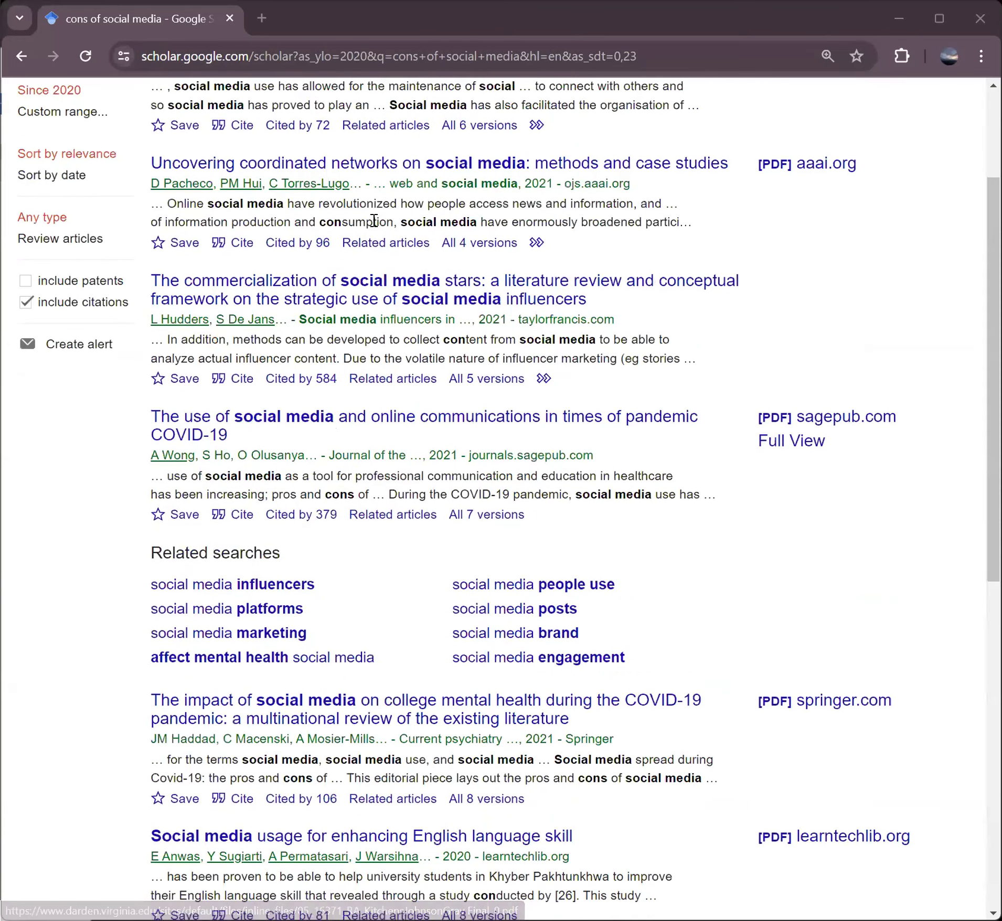
{"action": "scroll", "coordinate": [374, 221], "scroll_direction": "down", "scroll_amount": 4}
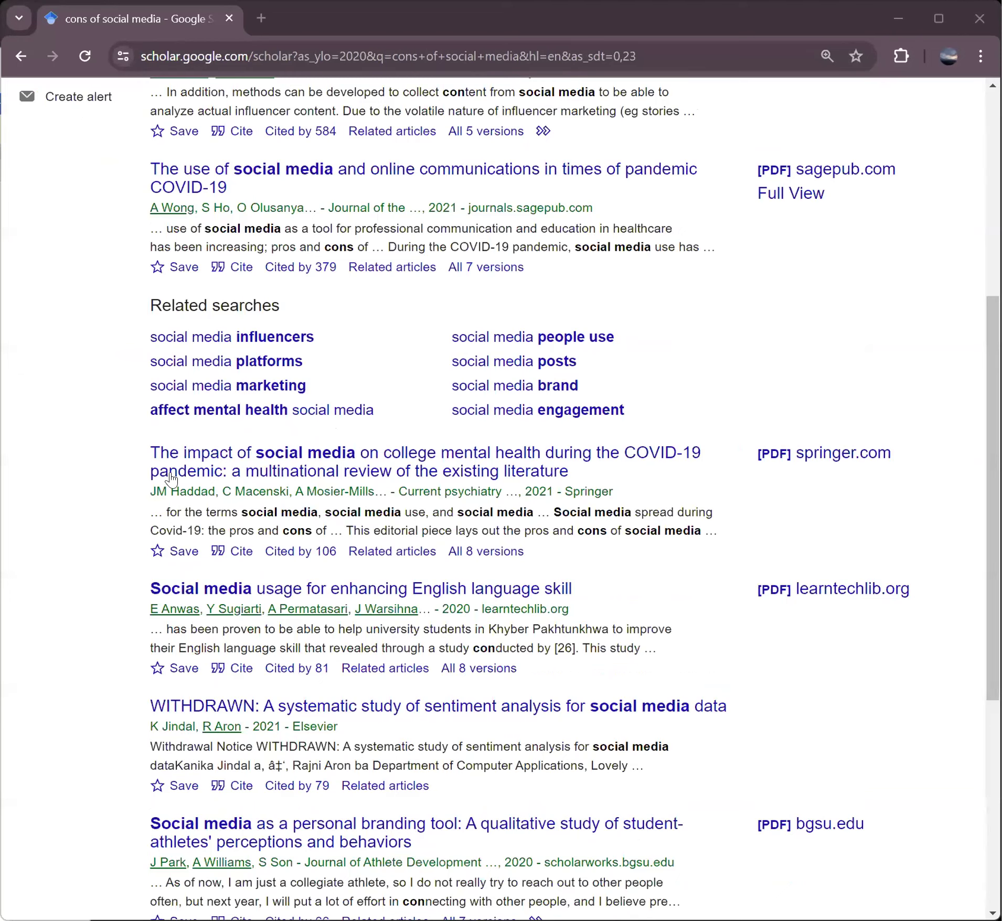
{"action": "scroll", "coordinate": [173, 509], "scroll_direction": "down", "scroll_amount": 3}
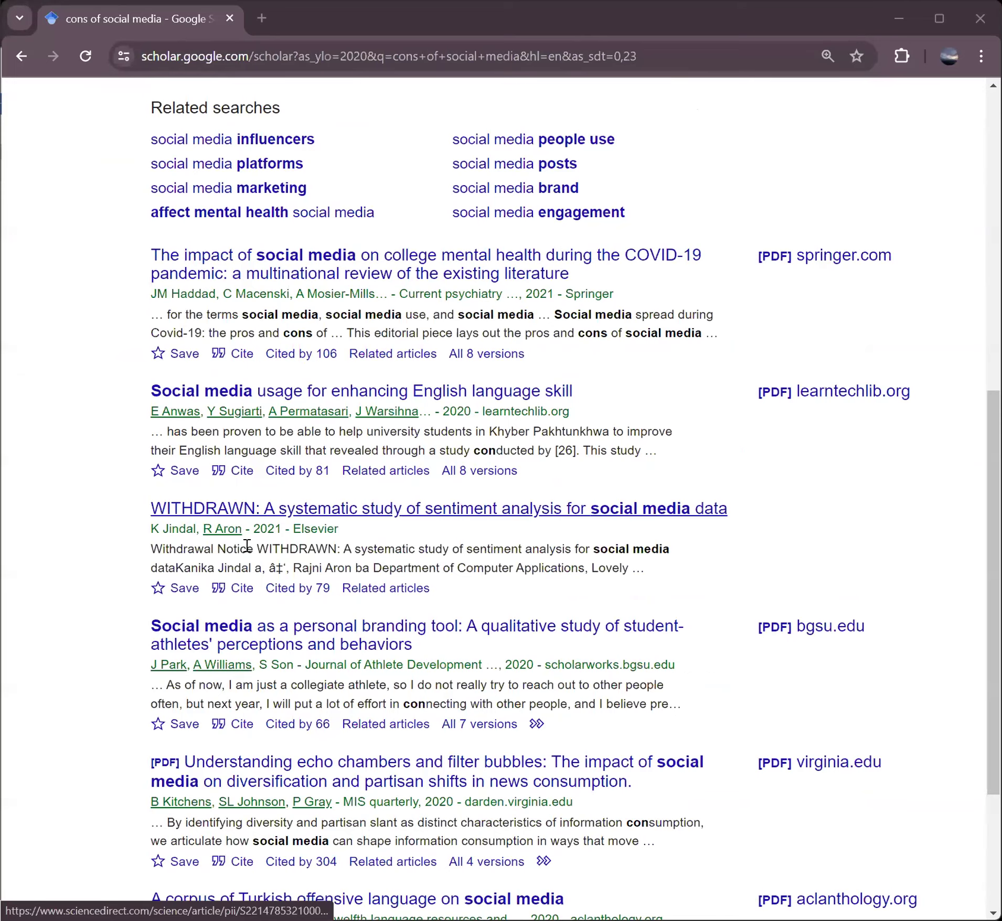
{"action": "scroll", "coordinate": [247, 546], "scroll_direction": "down", "scroll_amount": 2}
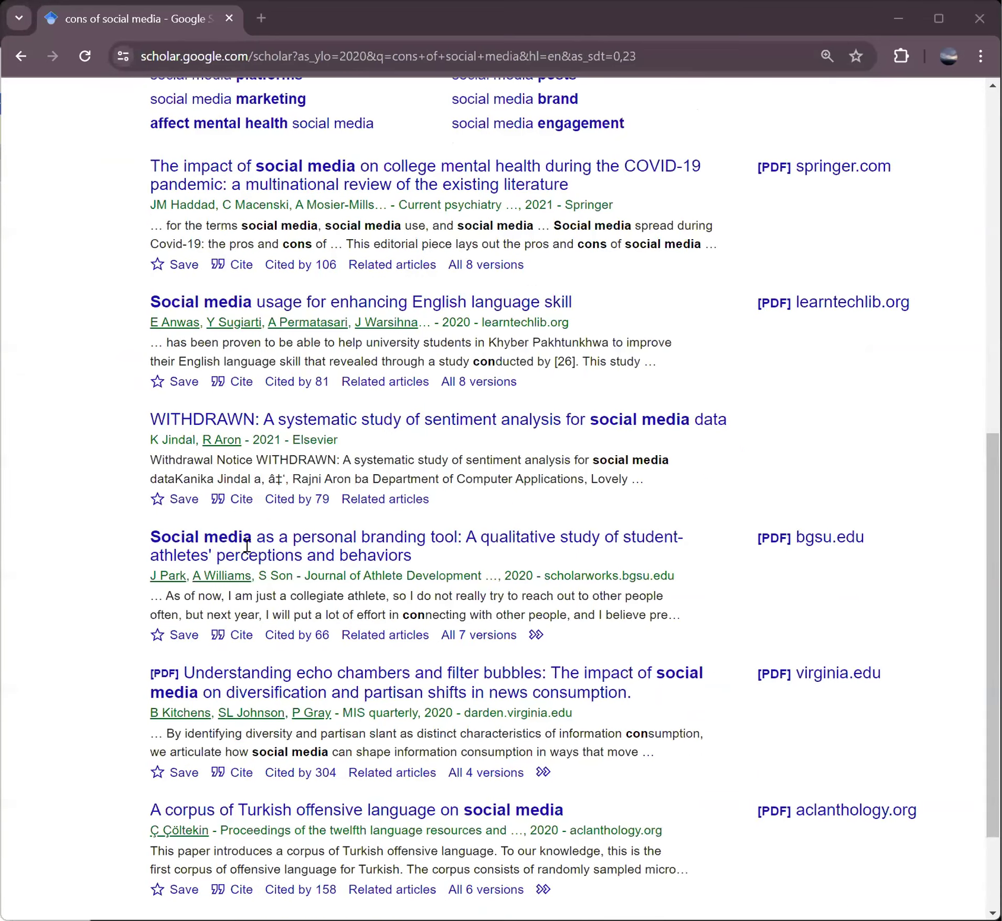
{"action": "scroll", "coordinate": [246, 551], "scroll_direction": "down", "scroll_amount": 3}
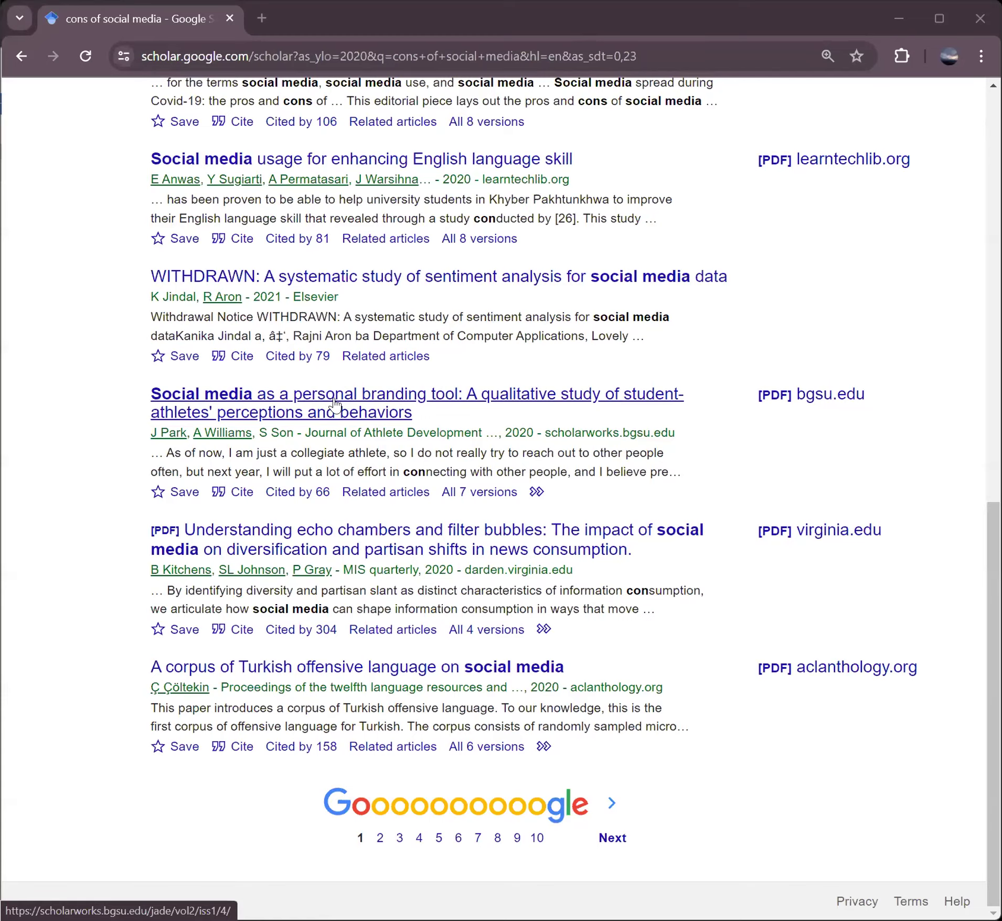
Open the student-athlete personal branding article, accept cookies, and view its PDF down to the abstract.
{"action": "left_click", "coordinate": [335, 406]}
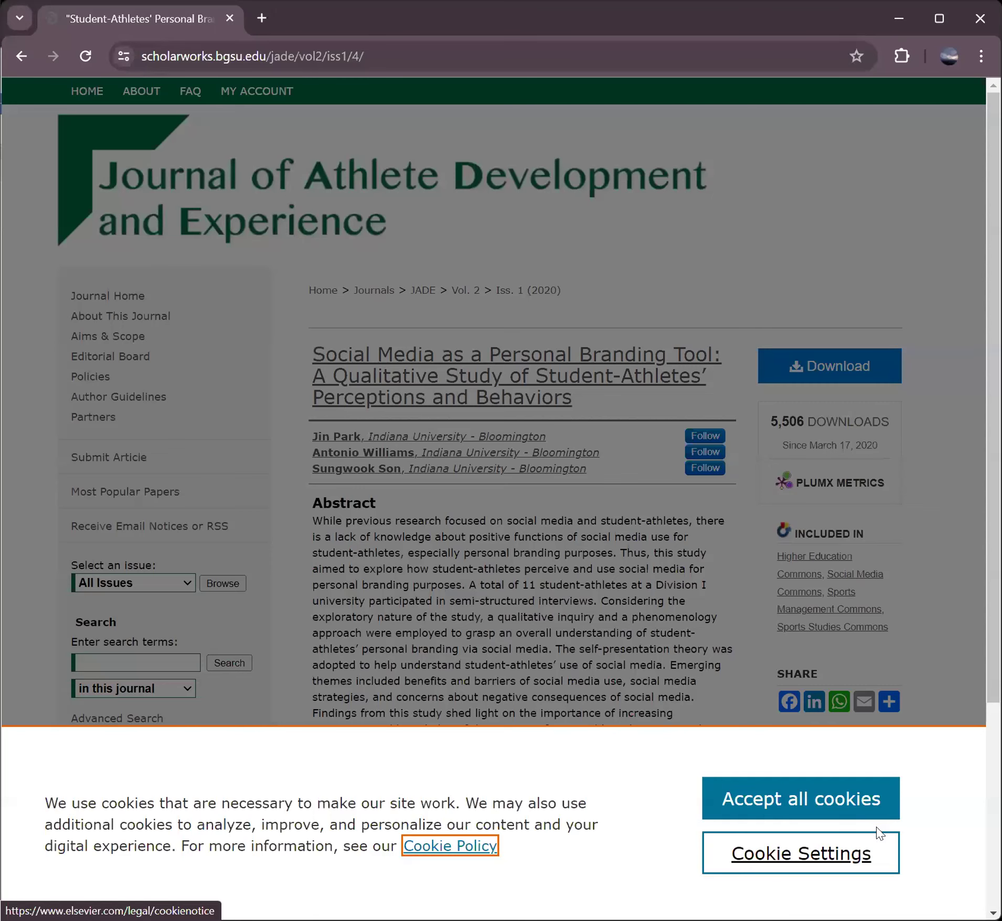
{"action": "left_click", "coordinate": [844, 805]}
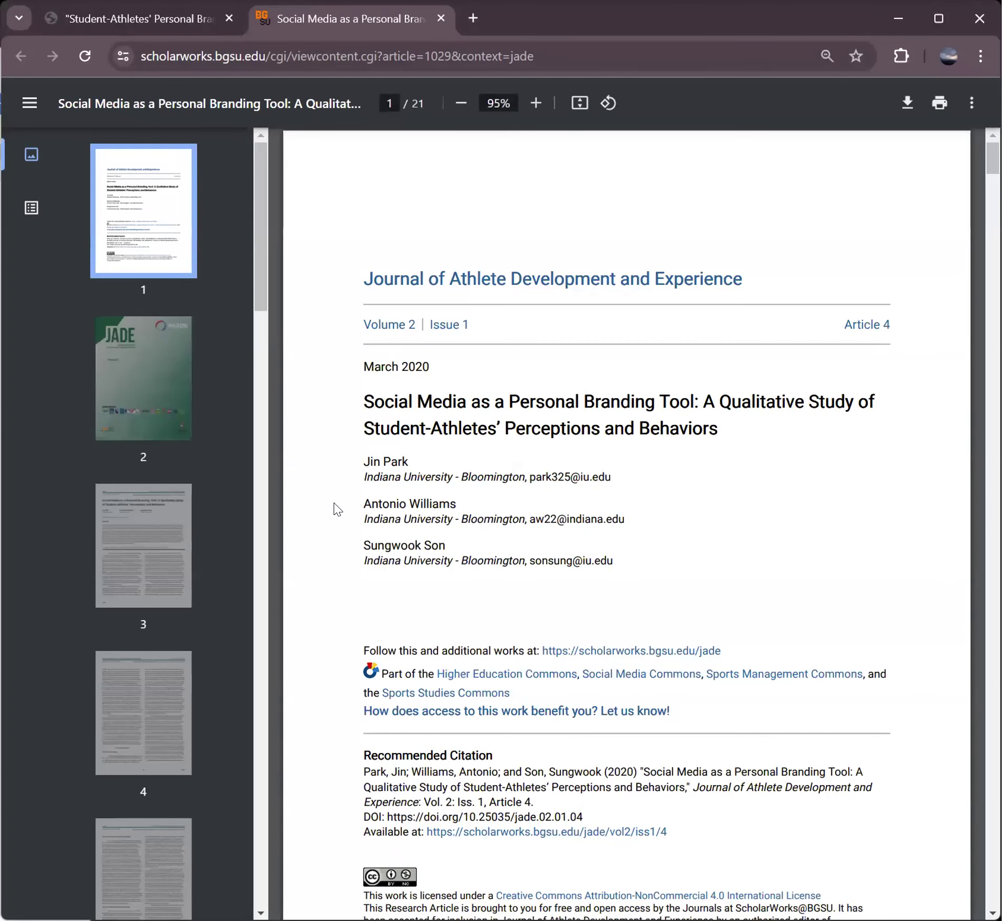
{"action": "scroll", "coordinate": [335, 509], "scroll_direction": "down", "scroll_amount": 20}
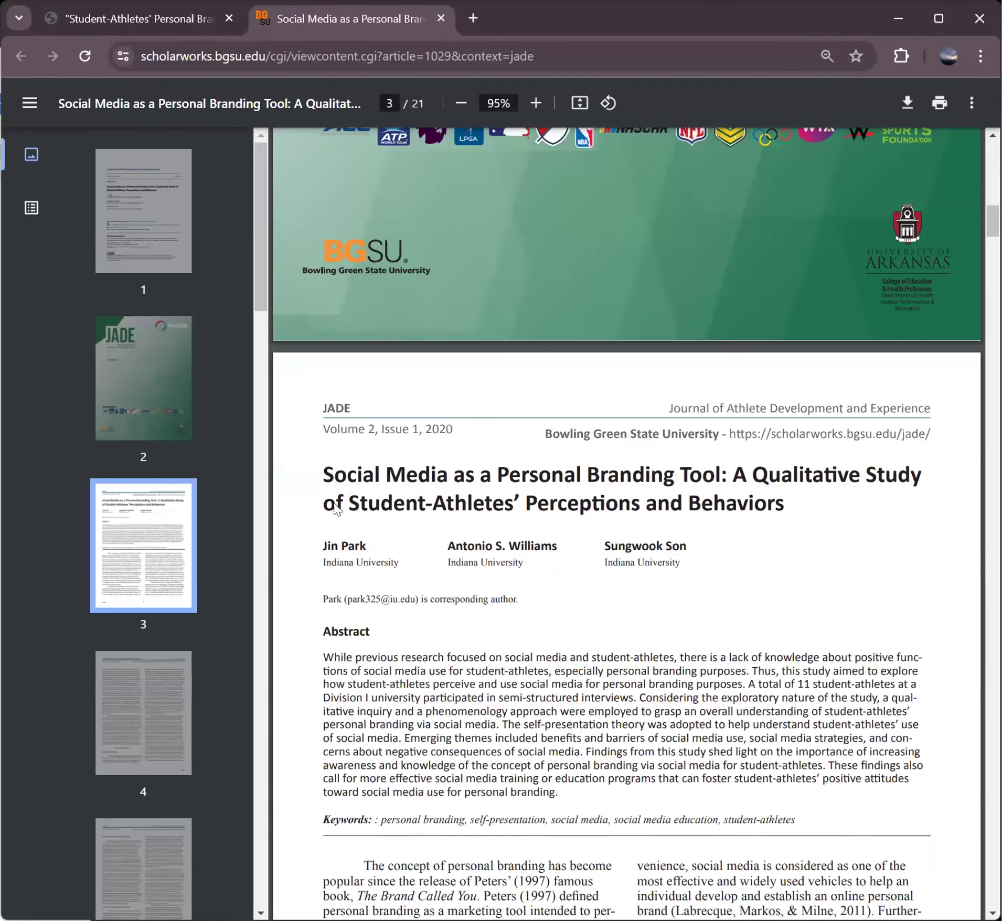
{"action": "scroll", "coordinate": [831, 341], "scroll_direction": "down", "scroll_amount": 7}
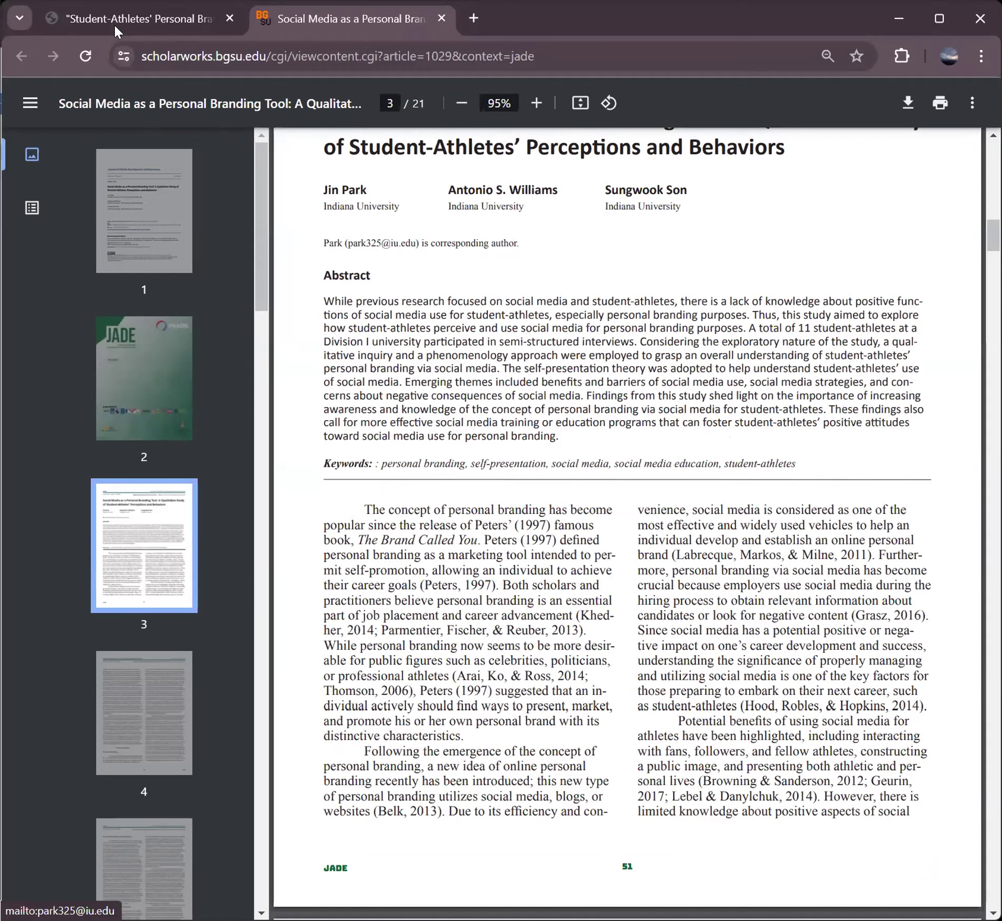
{"action": "left_click", "coordinate": [115, 25]}
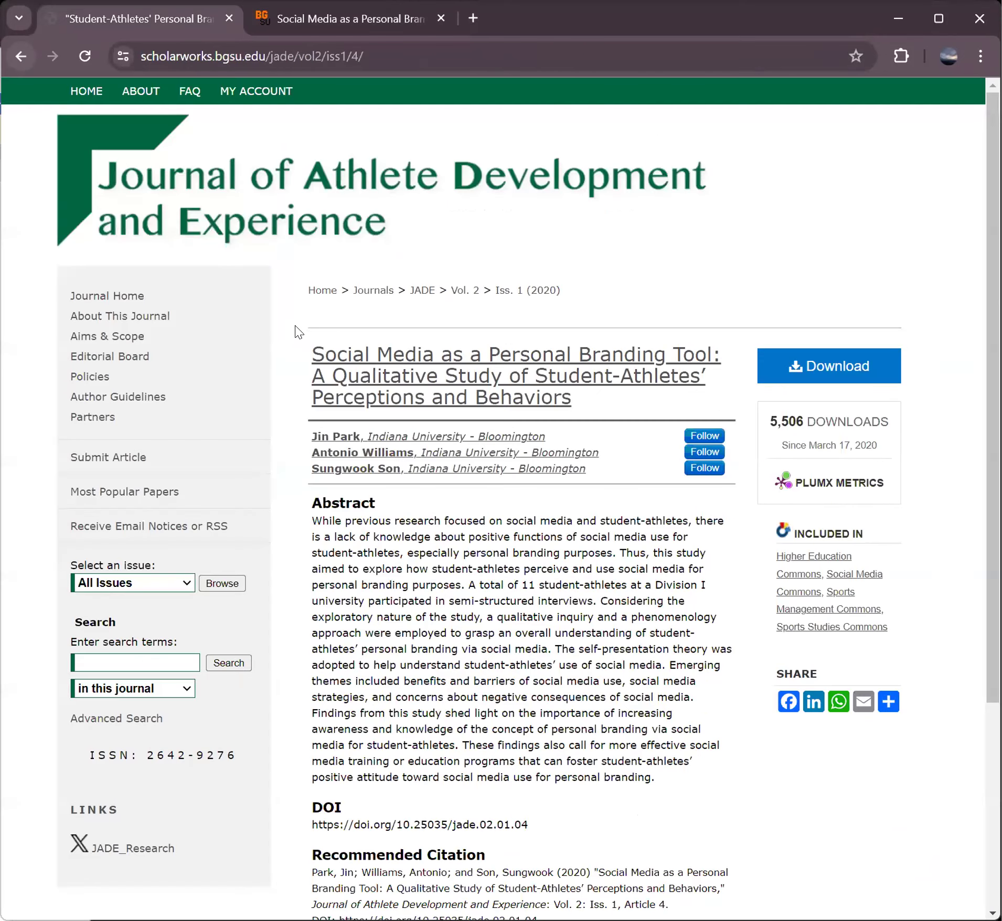
Preview the echo chambers paper and the Commercialization of Social Media Stars chapter.
{"action": "key", "text": "alt+Left"}
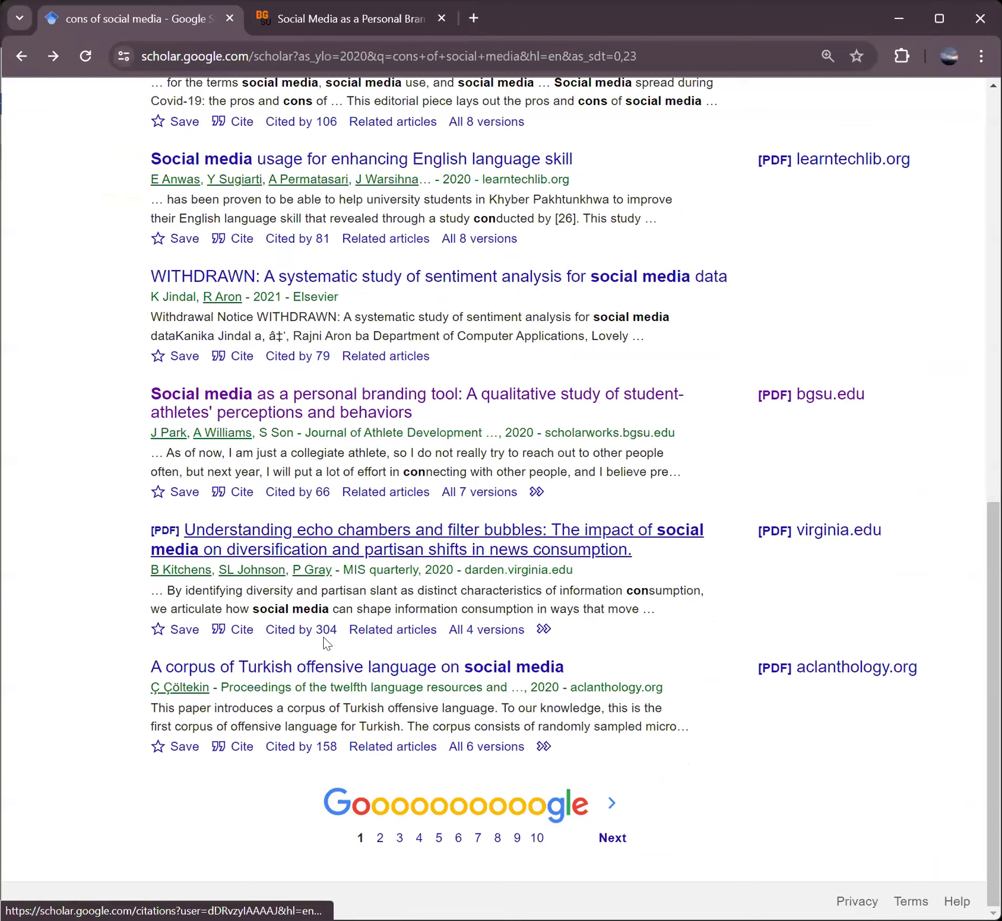
{"action": "left_click", "coordinate": [325, 540]}
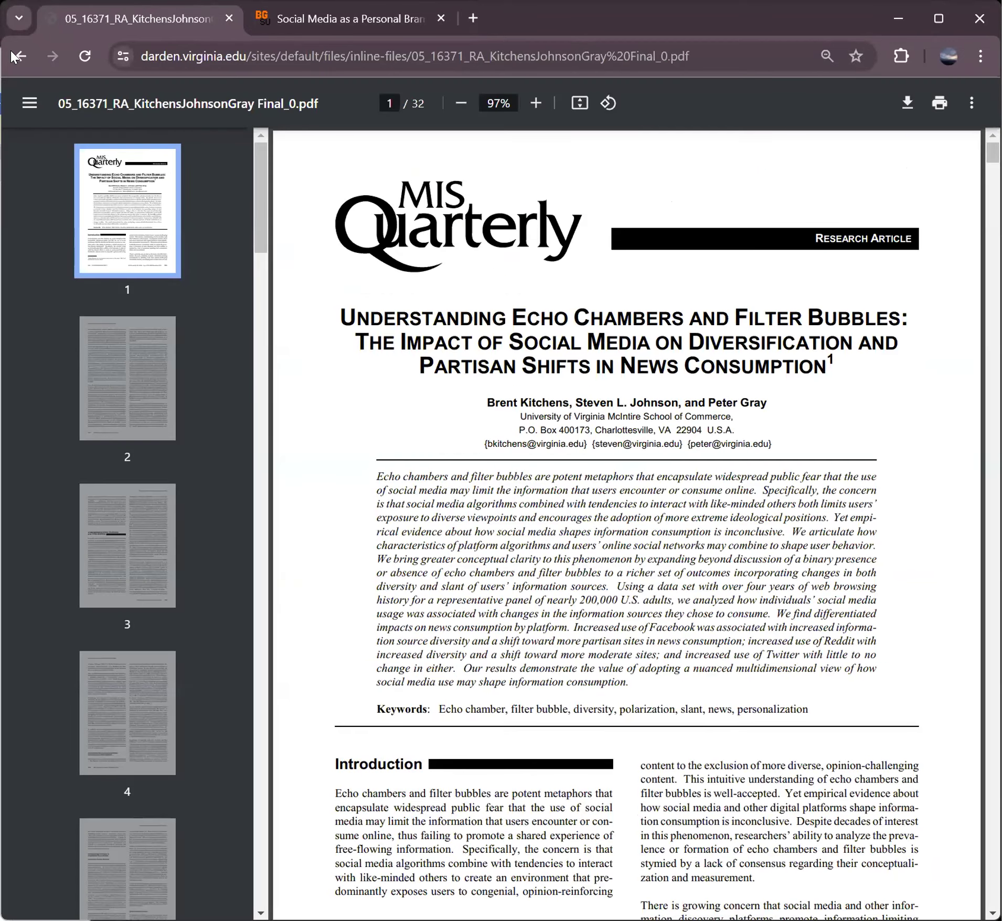
{"action": "left_click", "coordinate": [17, 56]}
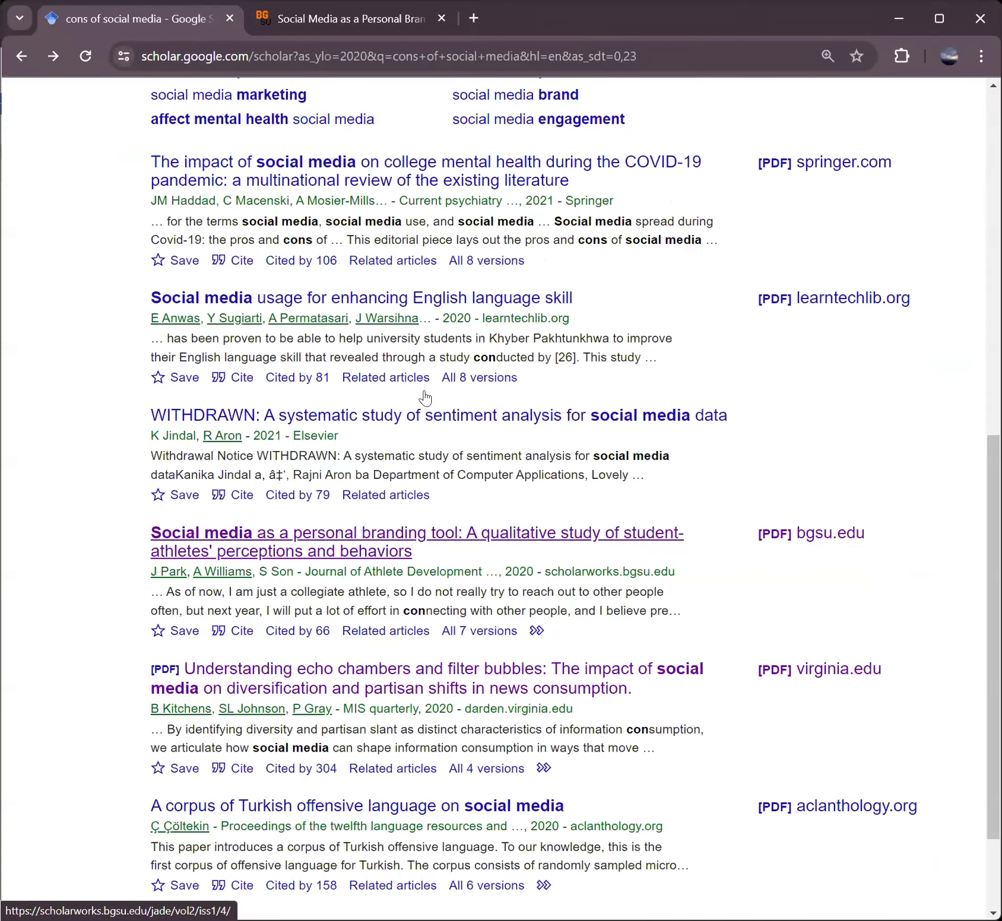
{"action": "scroll", "coordinate": [332, 303], "scroll_direction": "up", "scroll_amount": 10}
{"action": "left_click", "coordinate": [328, 341]}
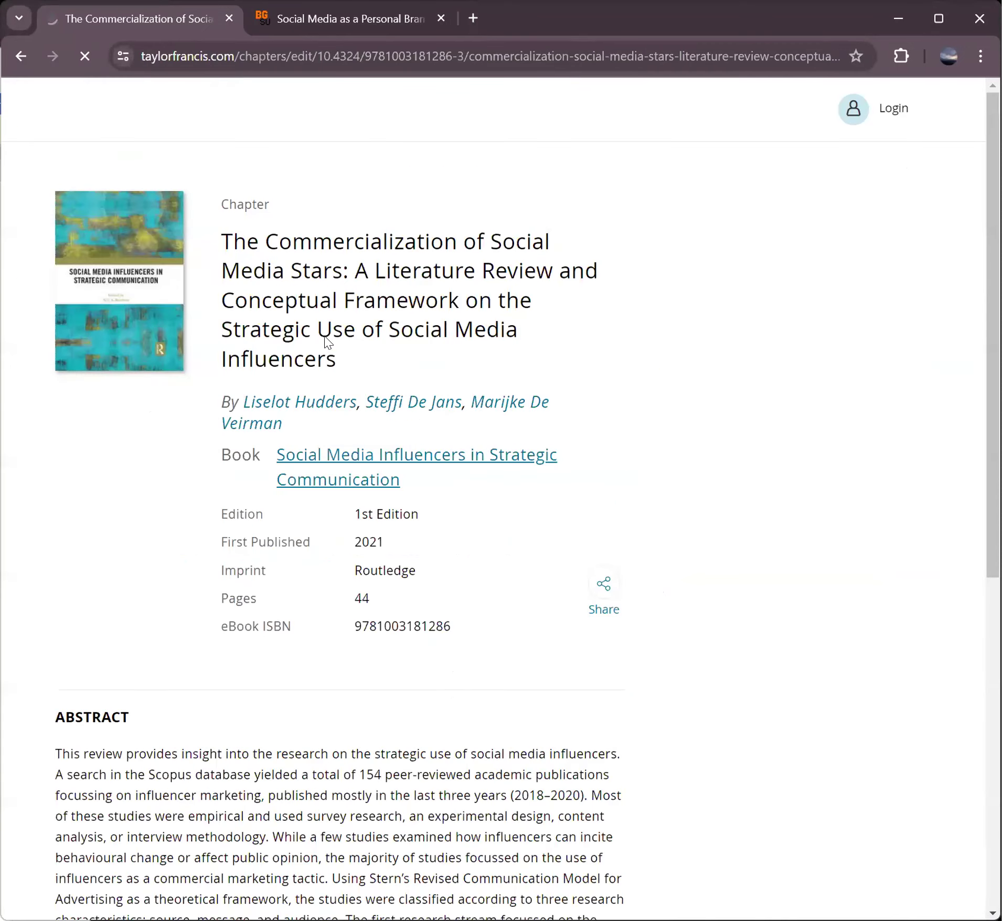
{"action": "scroll", "coordinate": [640, 218], "scroll_direction": "down", "scroll_amount": 2}
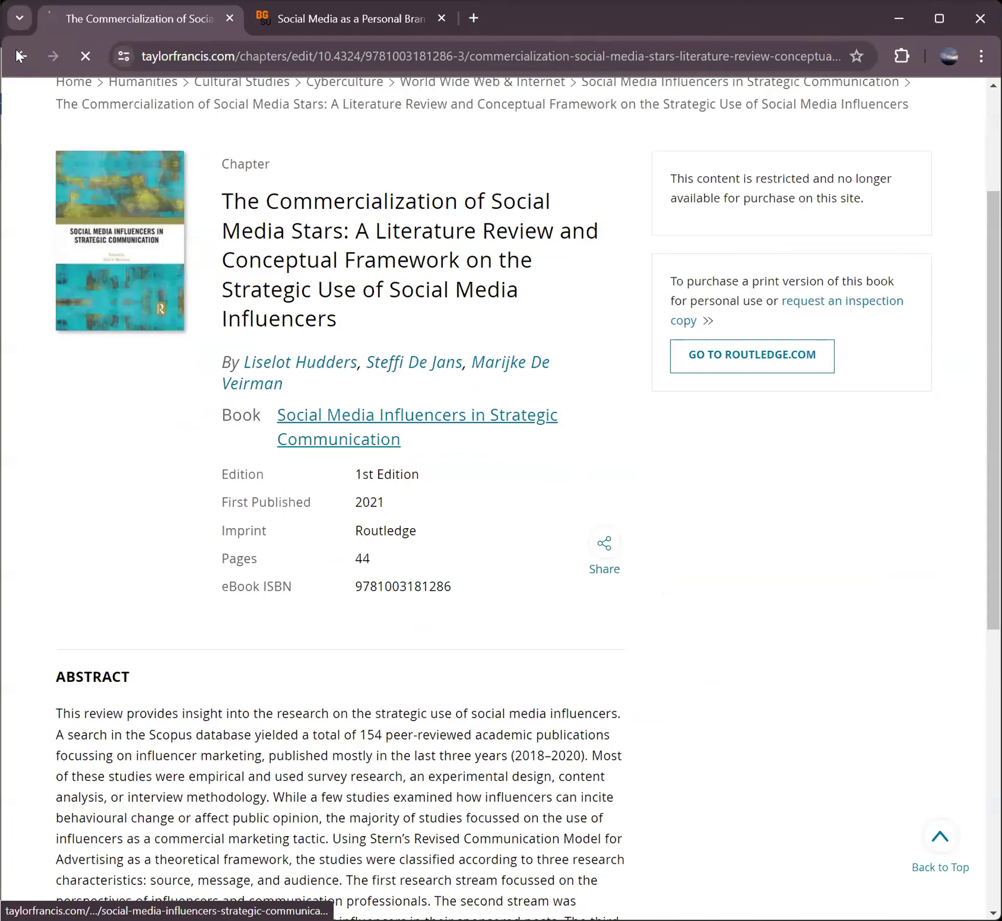
{"action": "left_click", "coordinate": [16, 49]}
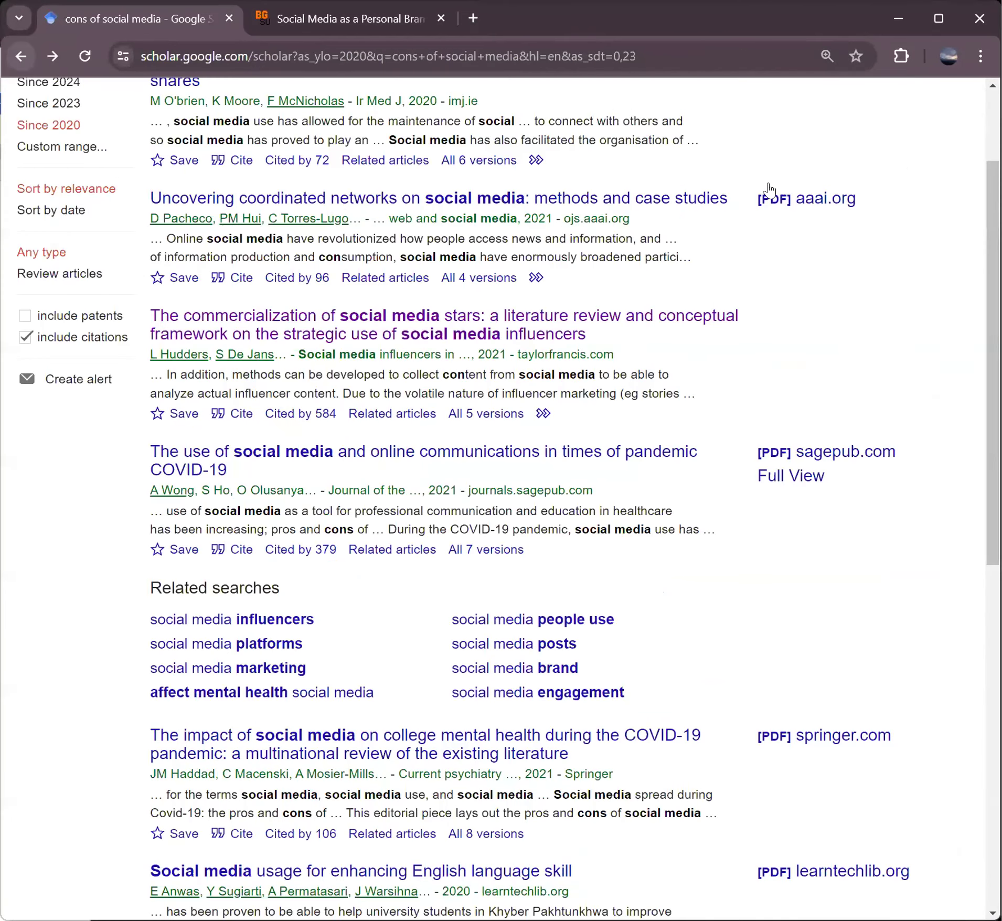
Preview the coordinated networks and COVID-19 online communications PDFs, then return to the top of the results.
{"action": "left_click", "coordinate": [817, 199]}
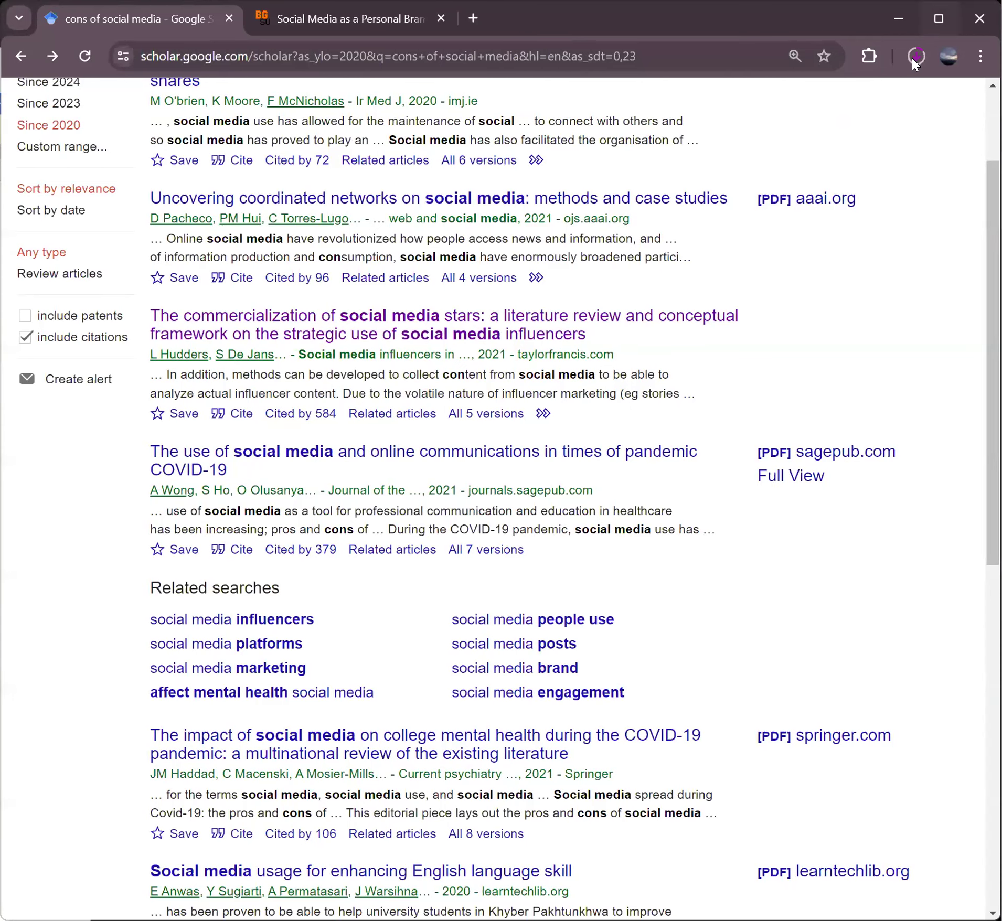
{"action": "left_click", "coordinate": [810, 453]}
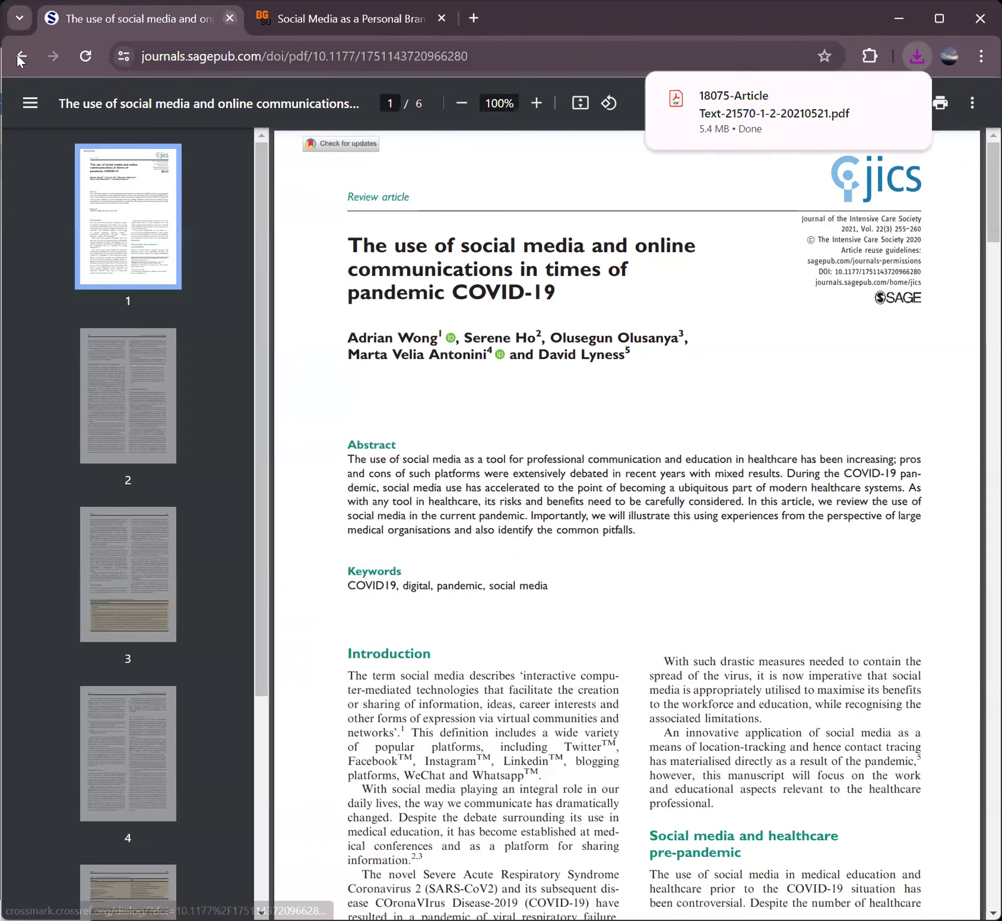
{"action": "left_click", "coordinate": [17, 55]}
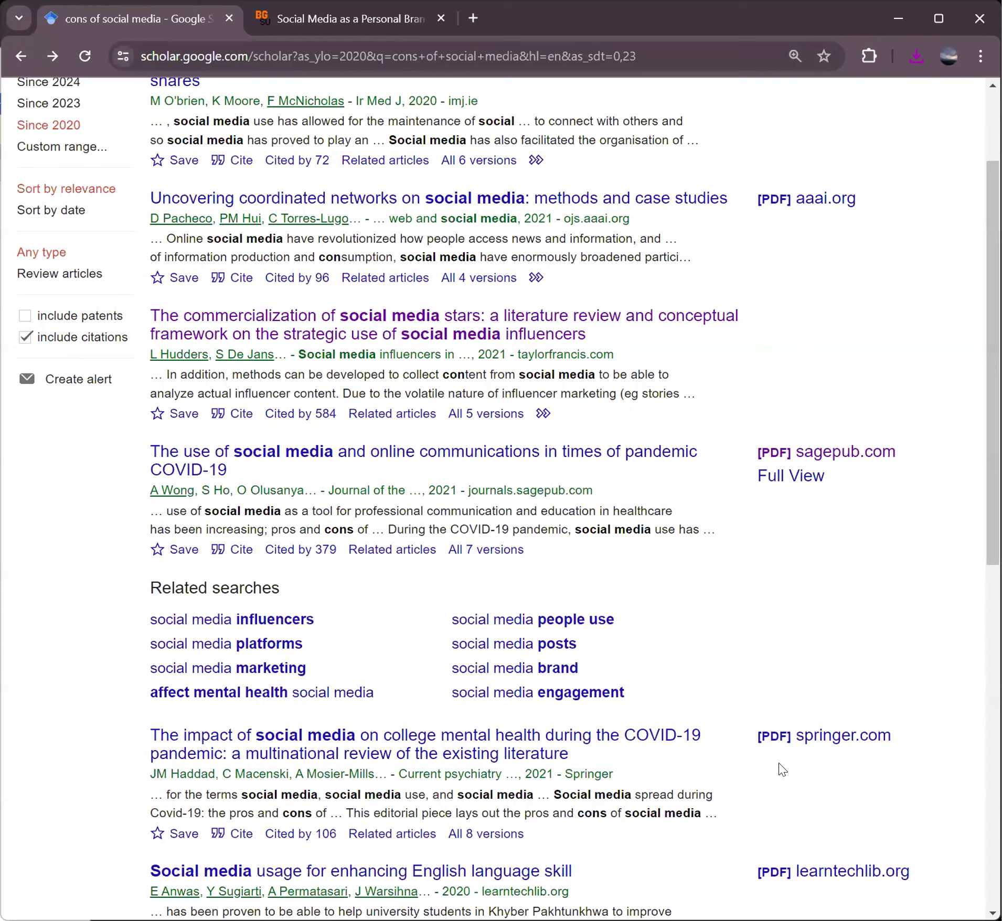
{"action": "scroll", "coordinate": [781, 769], "scroll_direction": "up", "scroll_amount": 3}
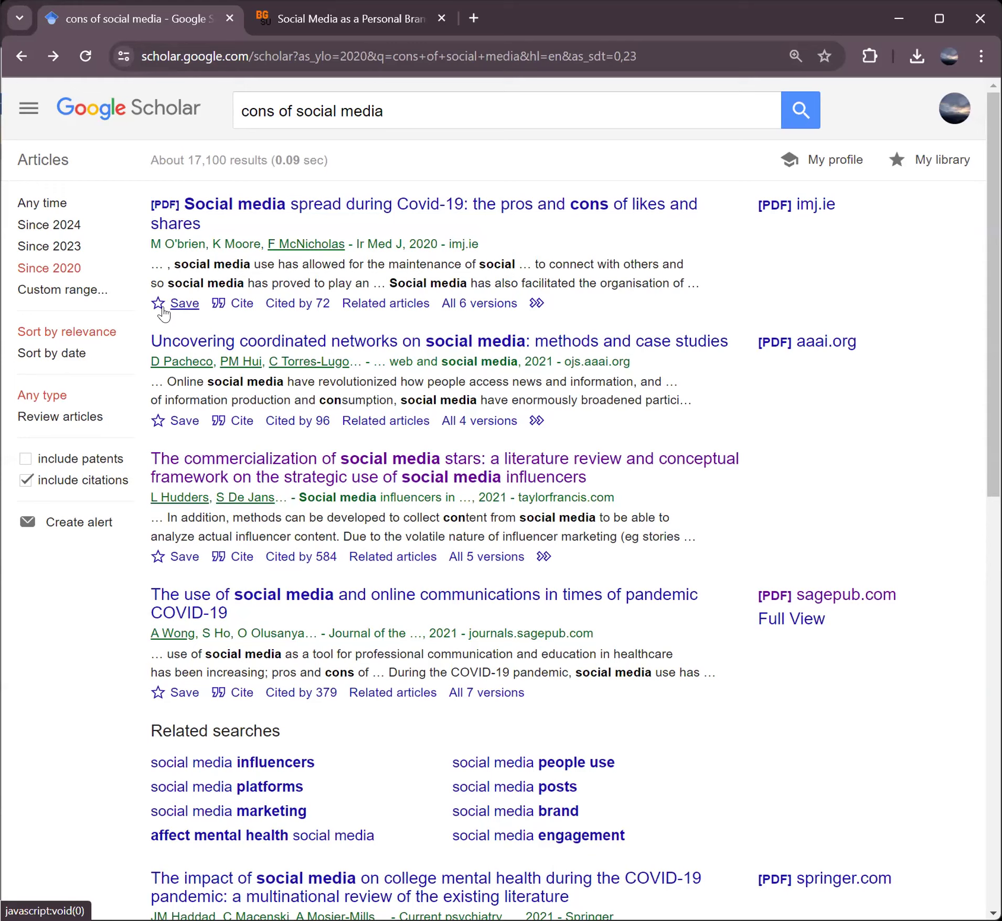
Check the citation formats for the Covid-19 likes and shares paper, then return to the personal branding PDF.
{"action": "left_click", "coordinate": [235, 310]}
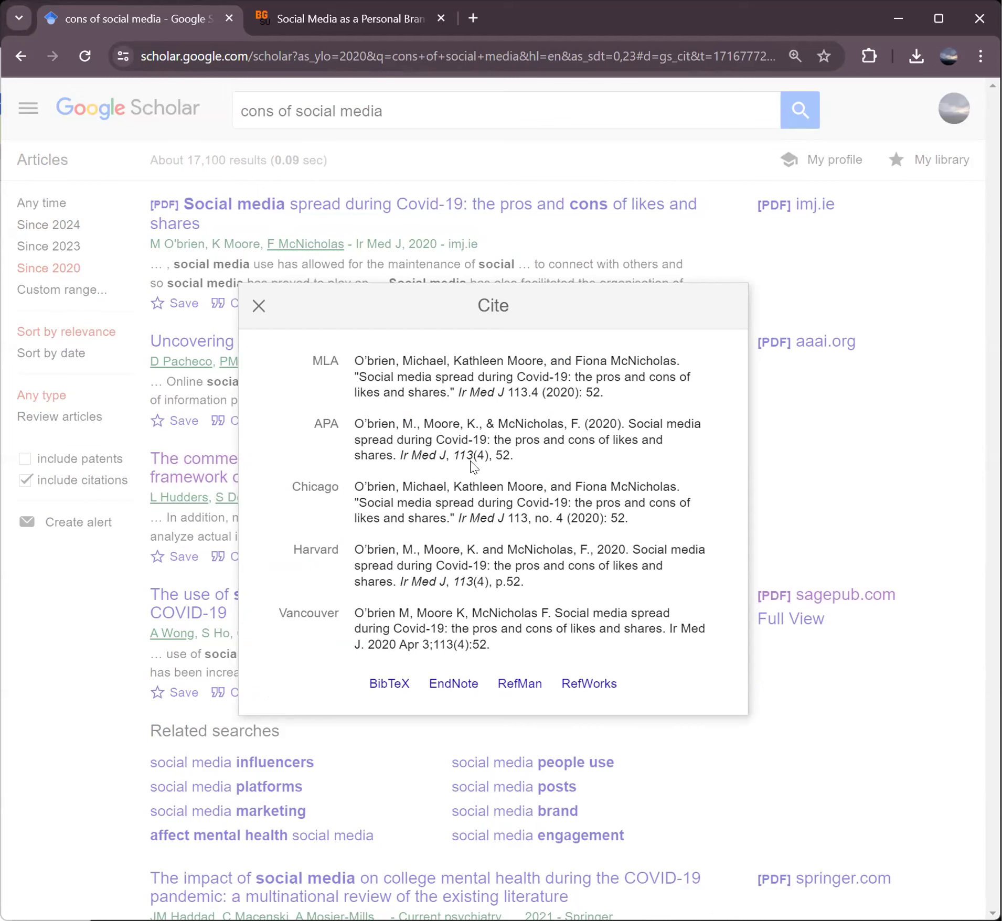
{"action": "left_click", "coordinate": [259, 305]}
{"action": "left_click", "coordinate": [297, 26]}
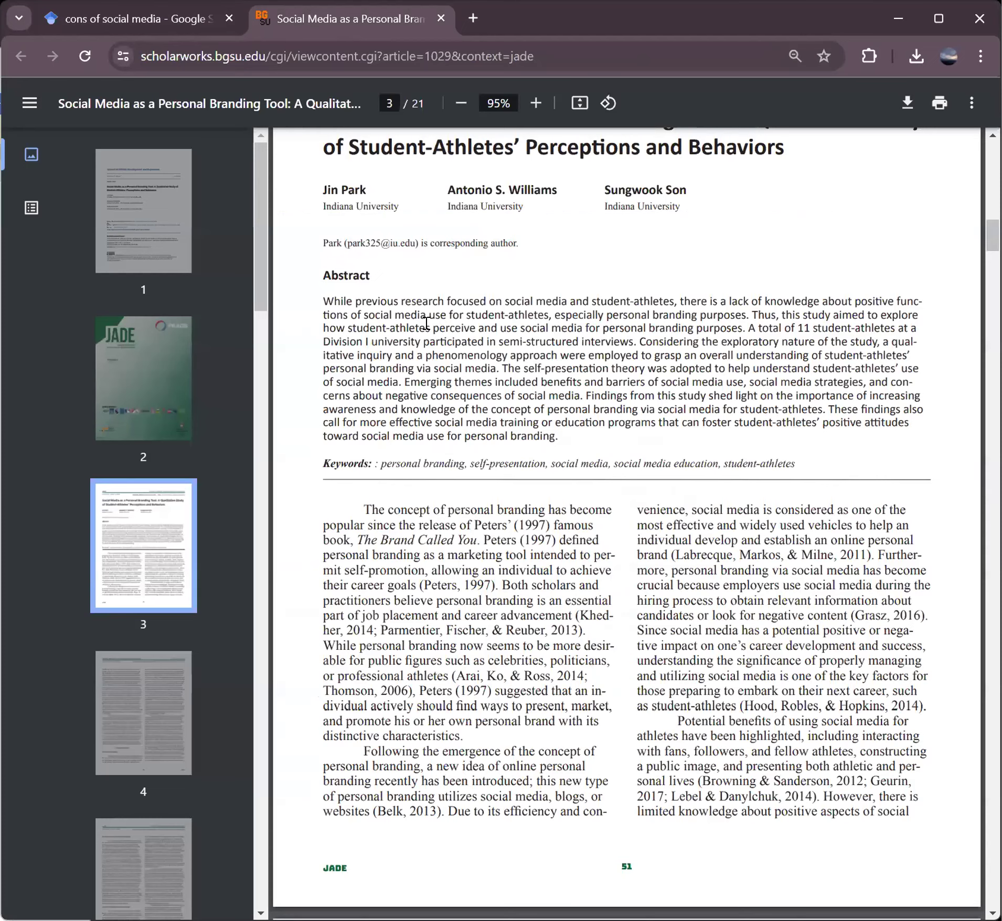
Scroll through the personal branding PDF.
{"action": "scroll", "coordinate": [425, 323], "scroll_direction": "up", "scroll_amount": 10}
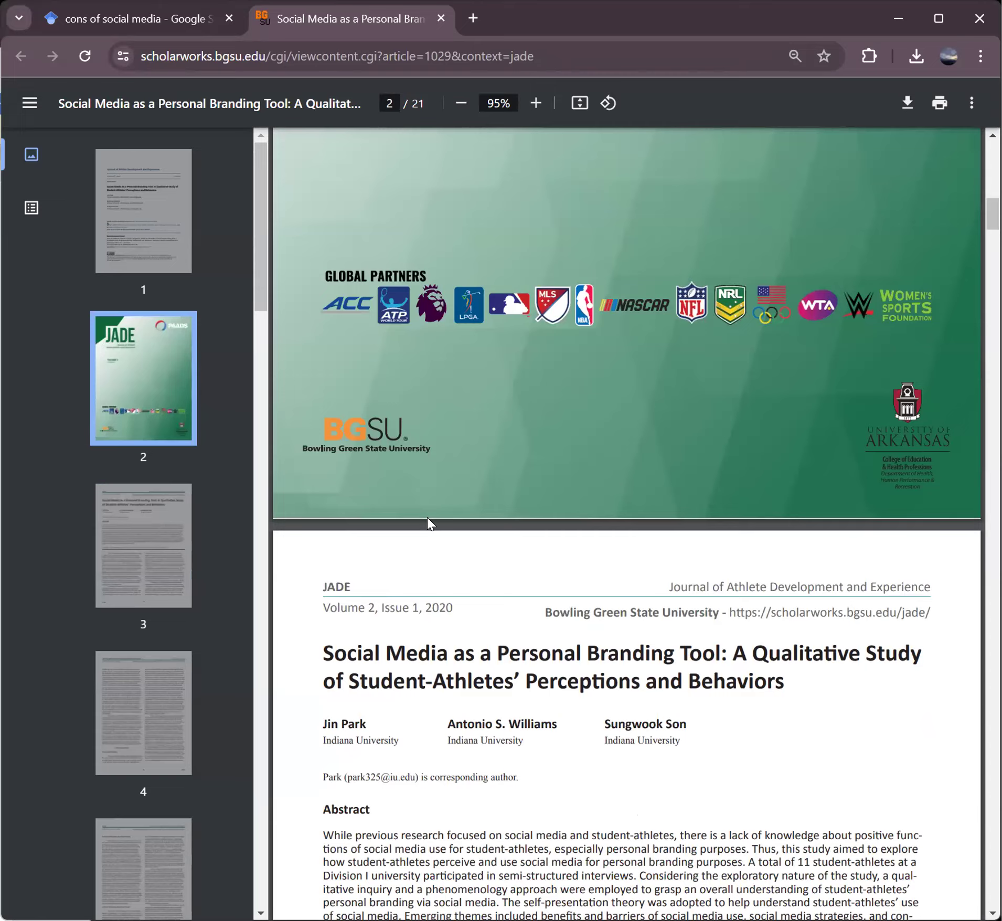
{"action": "scroll", "coordinate": [428, 518], "scroll_direction": "down", "scroll_amount": 7}
{"action": "scroll", "coordinate": [428, 522], "scroll_direction": "down", "scroll_amount": 8}
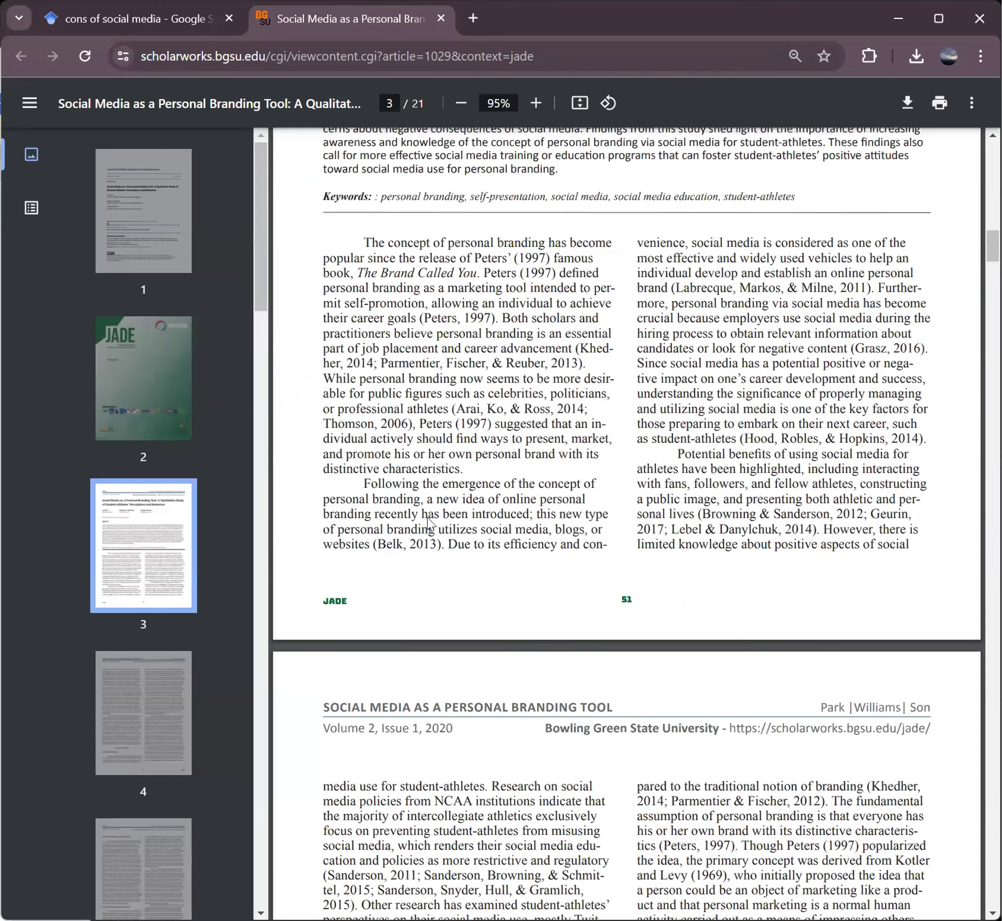
{"action": "scroll", "coordinate": [427, 517], "scroll_direction": "down", "scroll_amount": 15}
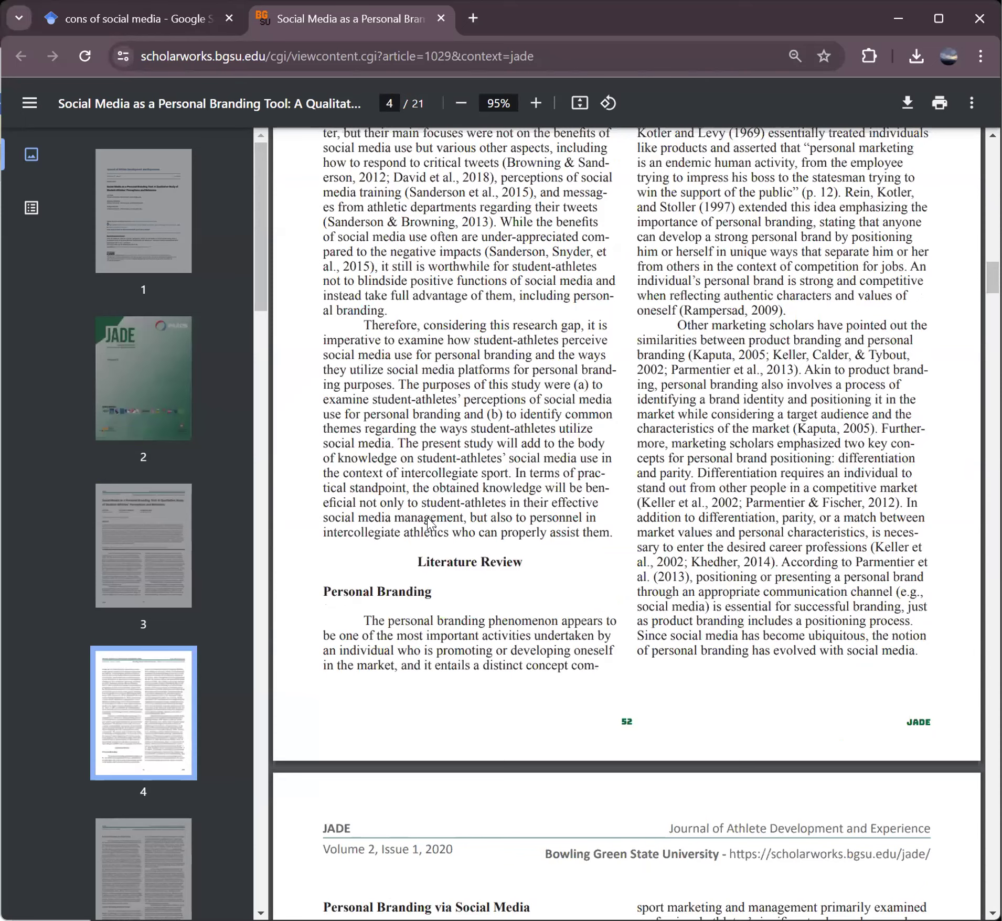
{"action": "scroll", "coordinate": [428, 517], "scroll_direction": "down", "scroll_amount": 16}
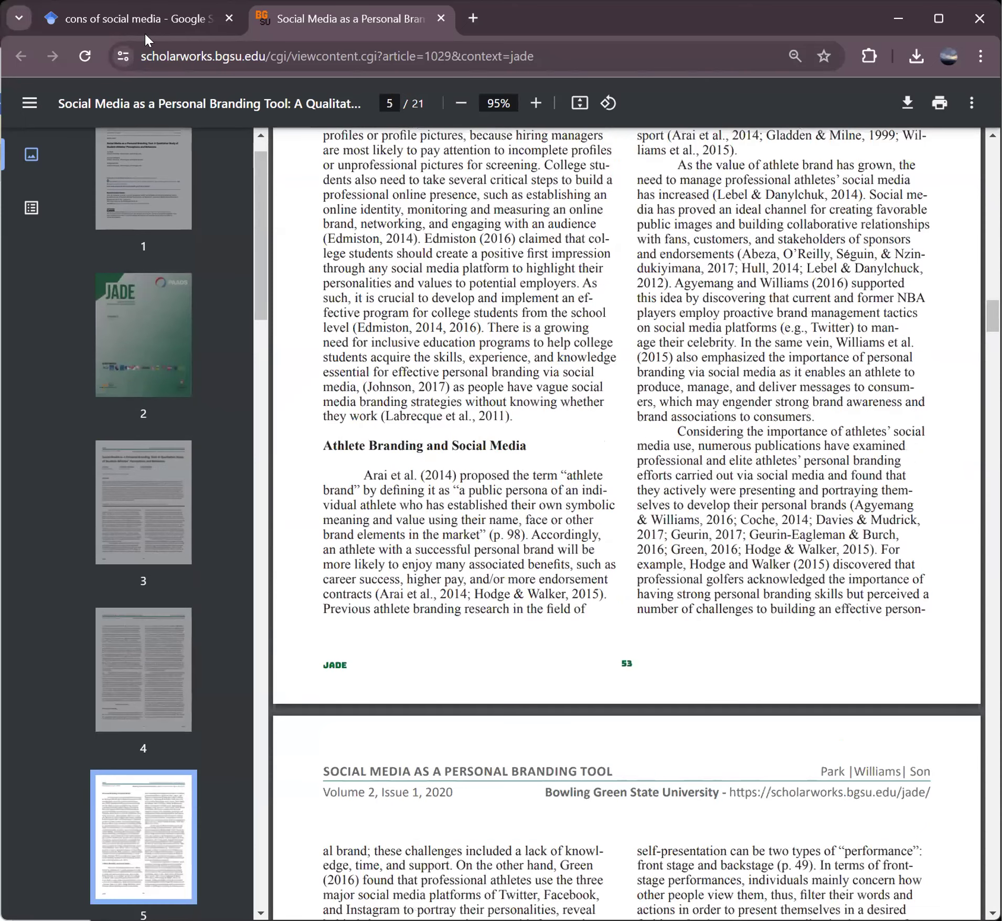
Skim the Covid-19 likes and shares PDF from Scholar, then return to the results.
{"action": "left_click", "coordinate": [116, 19]}
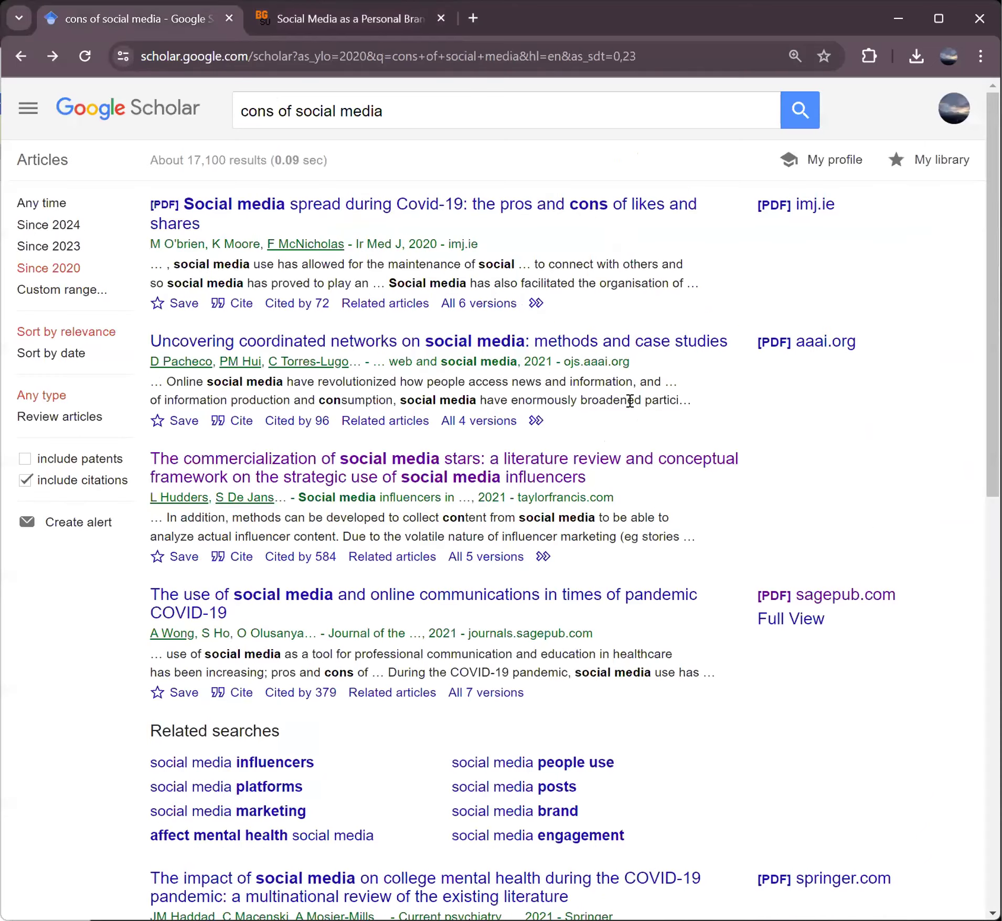
{"action": "left_click", "coordinate": [793, 207]}
{"action": "scroll", "coordinate": [475, 434], "scroll_direction": "down", "scroll_amount": 6}
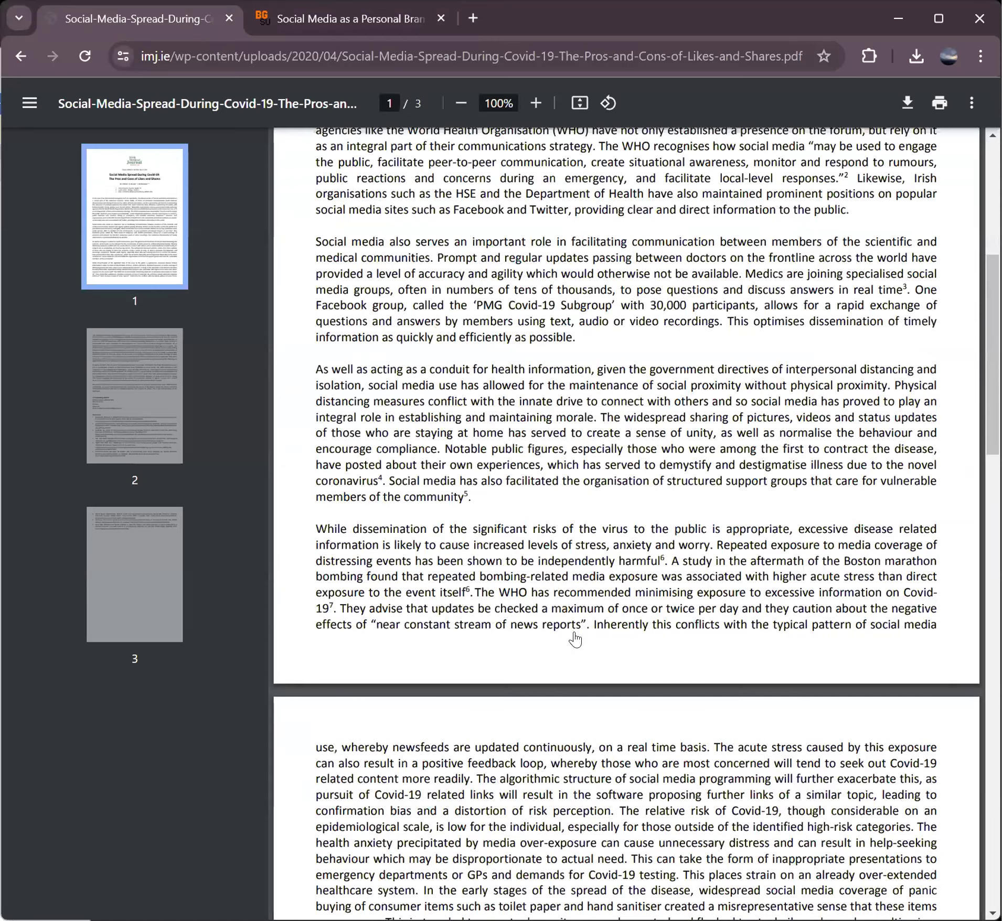
{"action": "scroll", "coordinate": [574, 639], "scroll_direction": "down", "scroll_amount": 12}
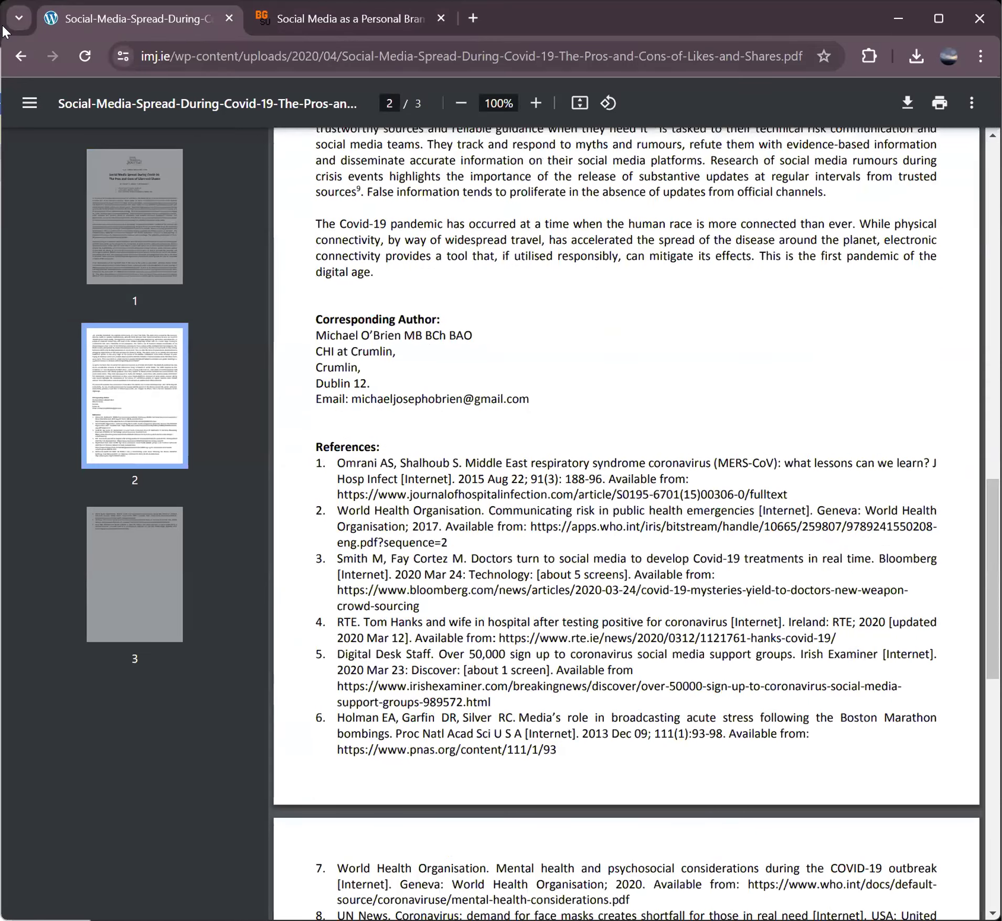
{"action": "left_click", "coordinate": [19, 57]}
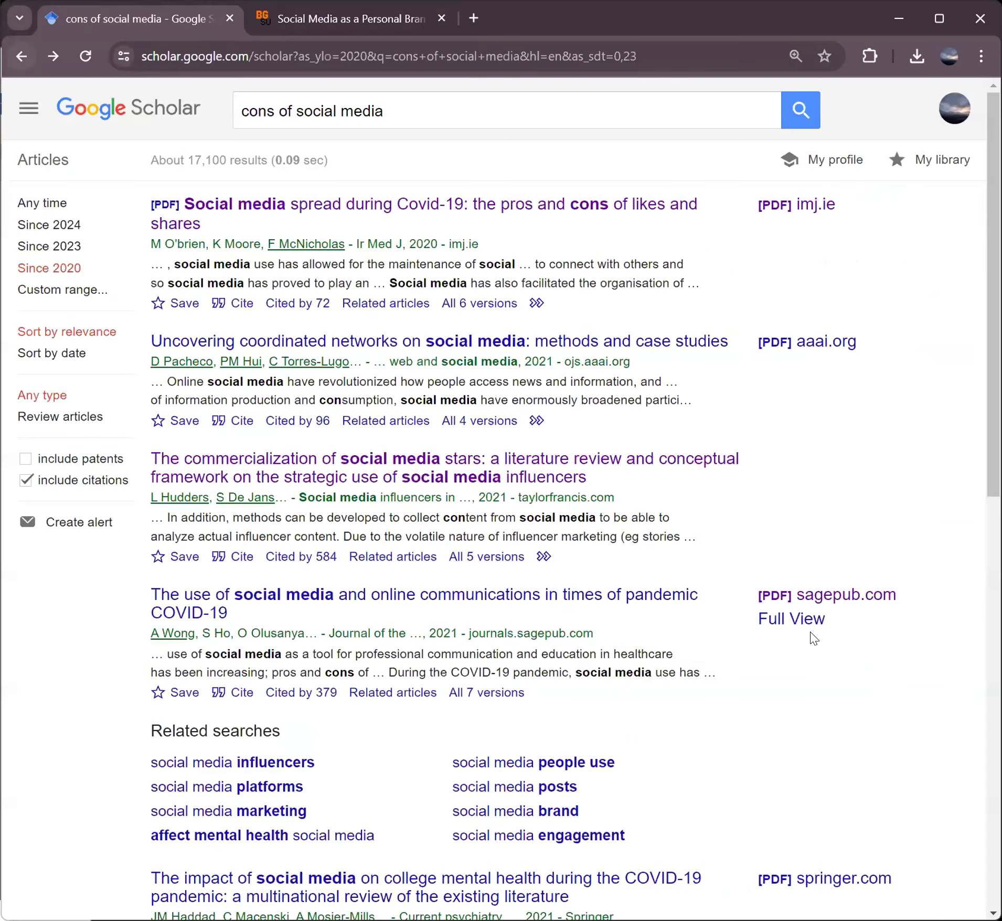
Open the Springer college mental health review PDF and check its DOI link.
{"action": "scroll", "coordinate": [810, 708], "scroll_direction": "down", "scroll_amount": 3}
{"action": "left_click", "coordinate": [811, 704]}
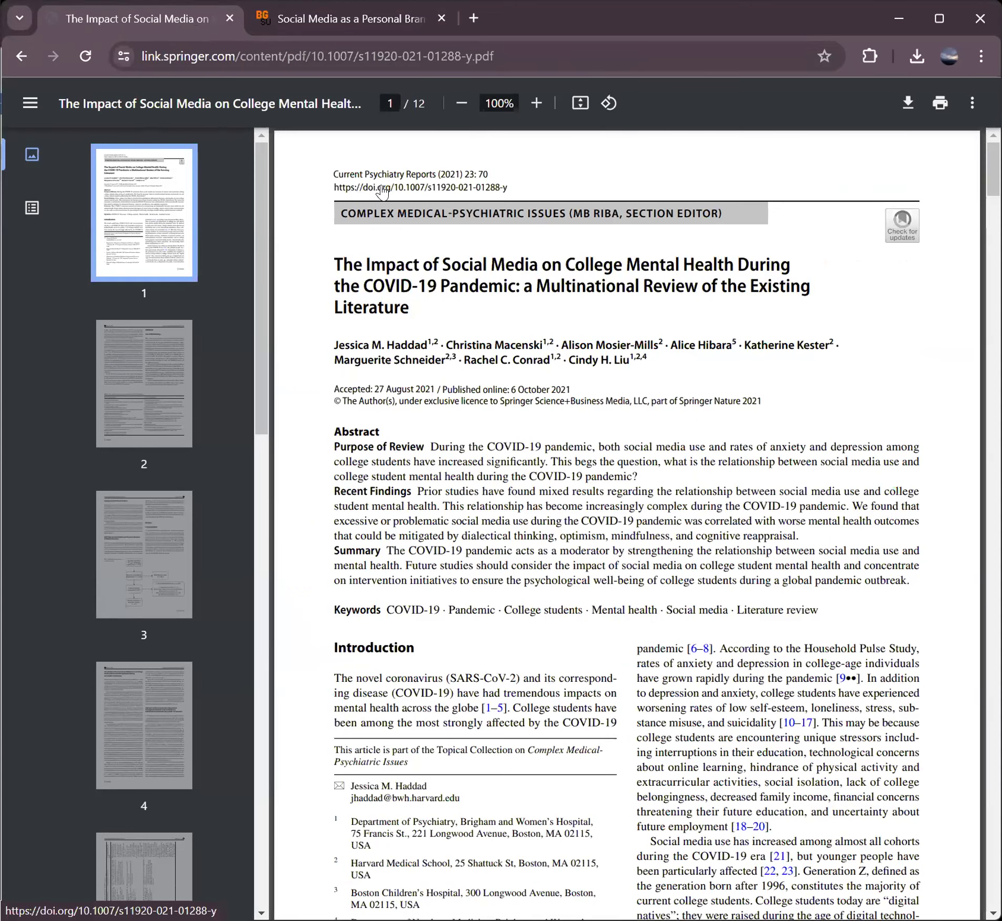
{"action": "left_click", "coordinate": [358, 198]}
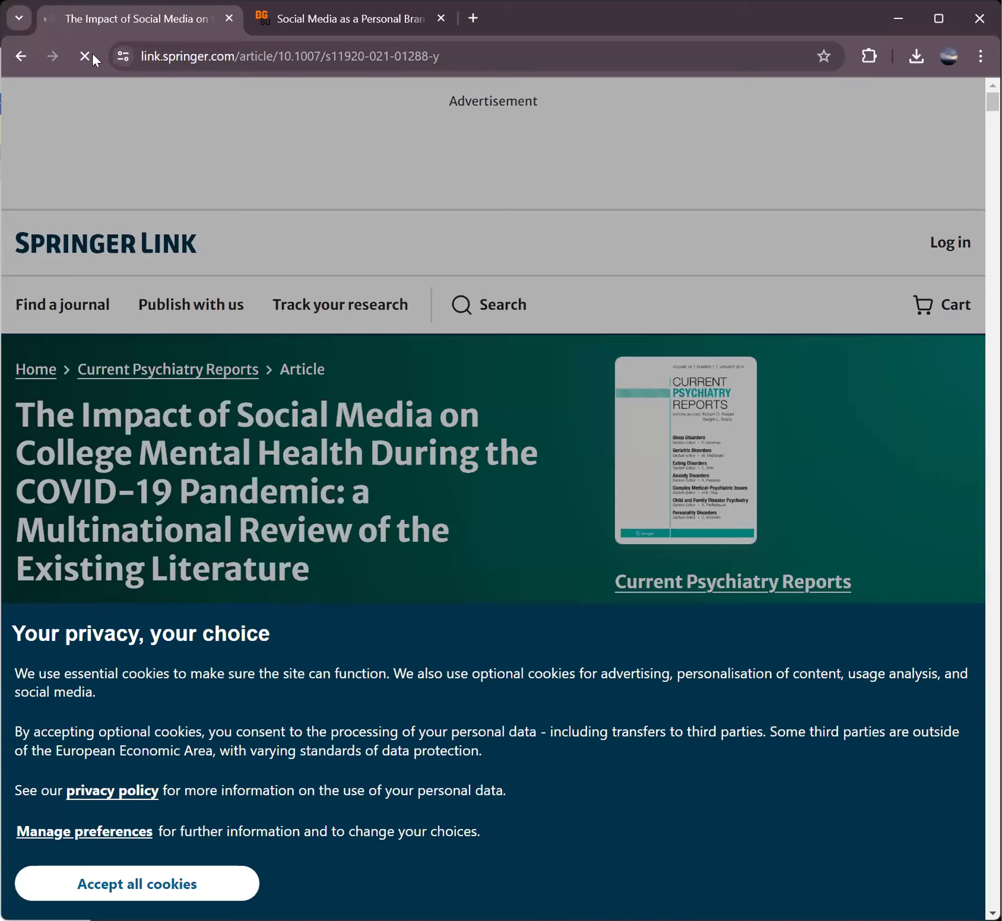
{"action": "left_click", "coordinate": [20, 56]}
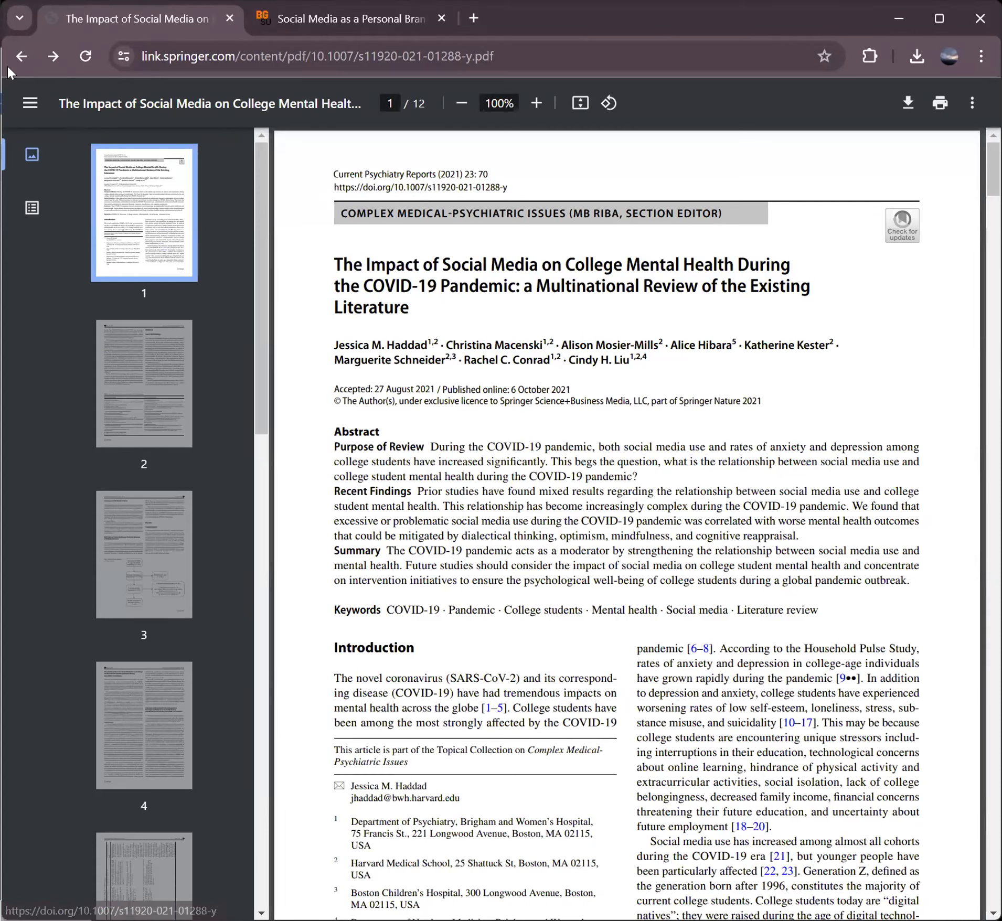
{"action": "left_click", "coordinate": [21, 56]}
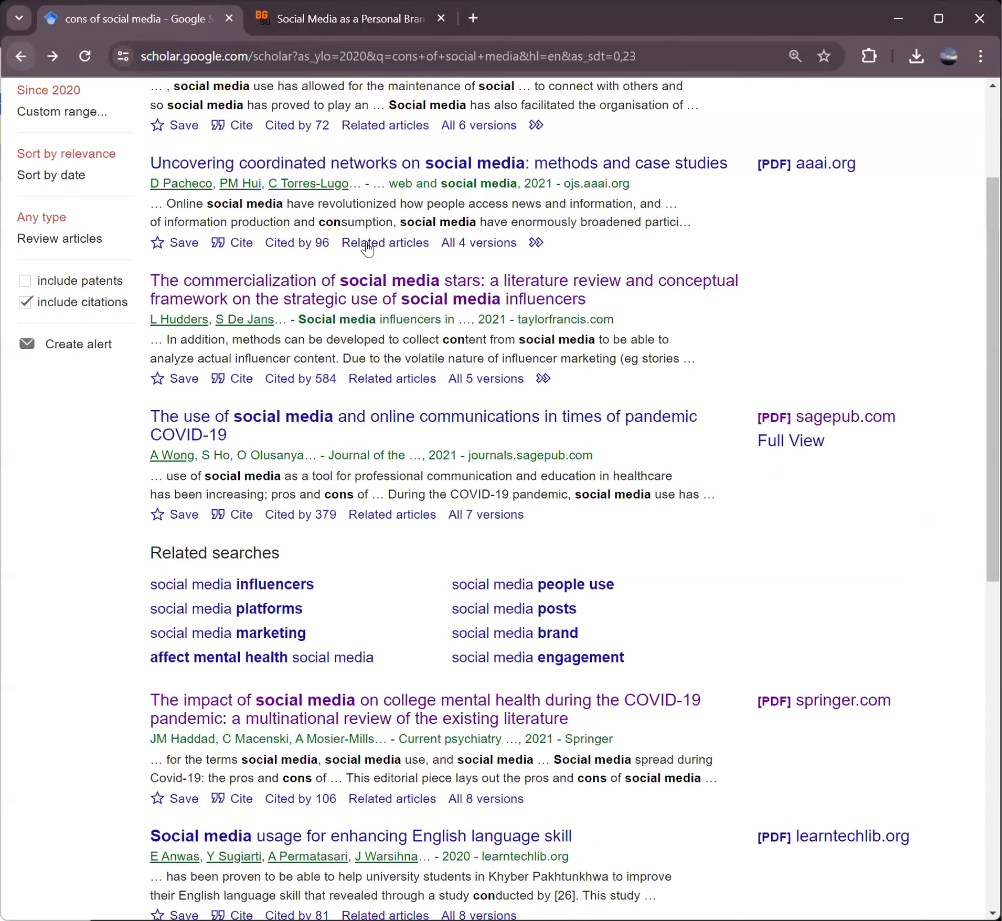
{"action": "scroll", "coordinate": [209, 405], "scroll_direction": "up", "scroll_amount": 3}
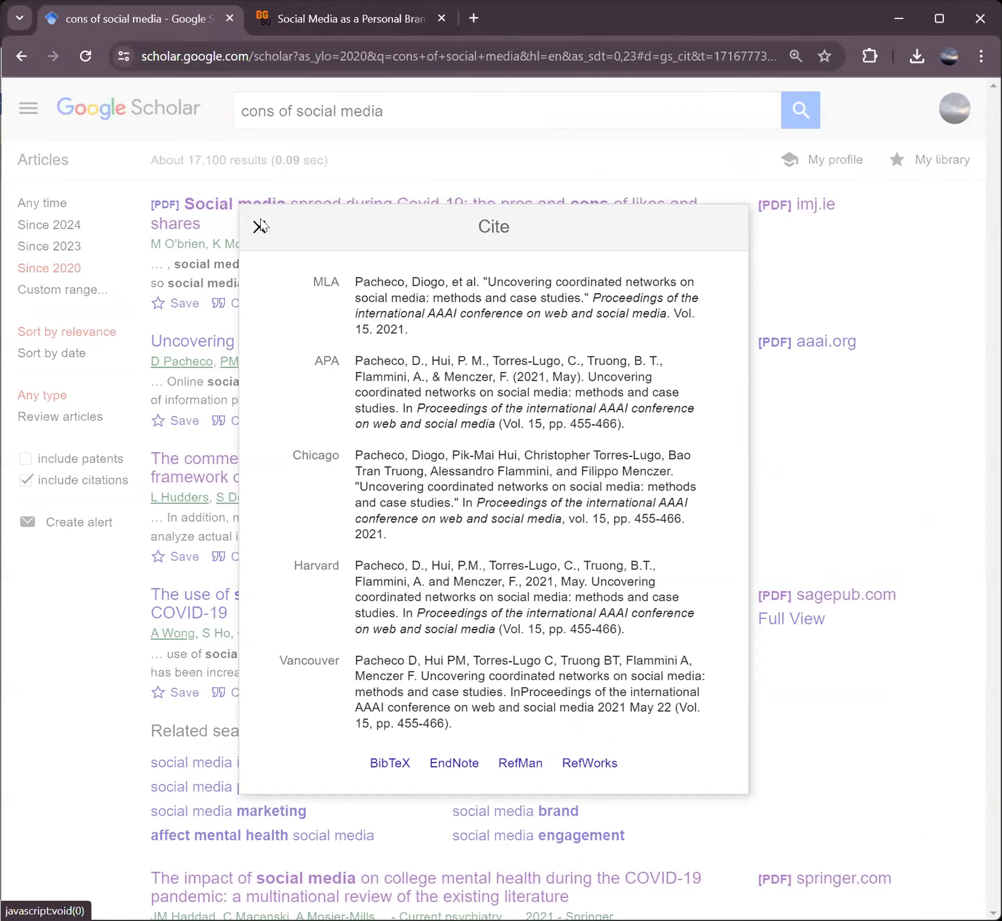
{"action": "left_click", "coordinate": [258, 226]}
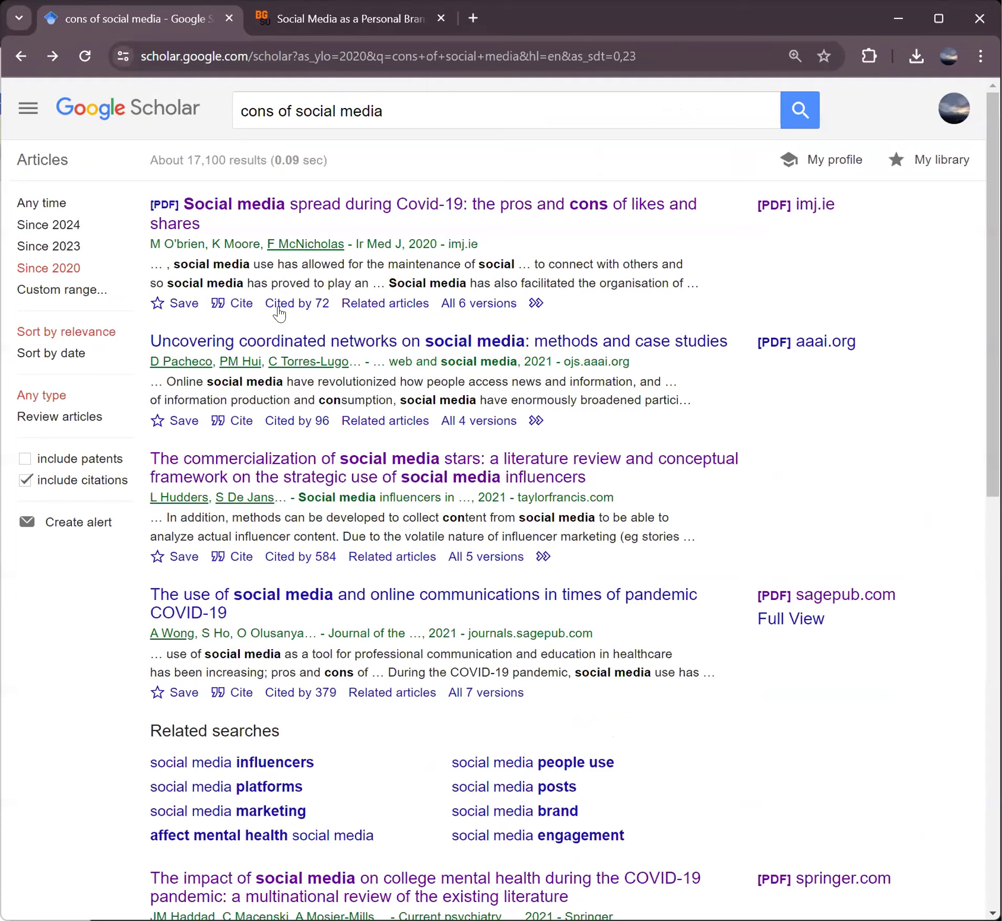
View the 72 papers citing the Covid-19 likes and shares article, then return to the results.
{"action": "left_click", "coordinate": [278, 304]}
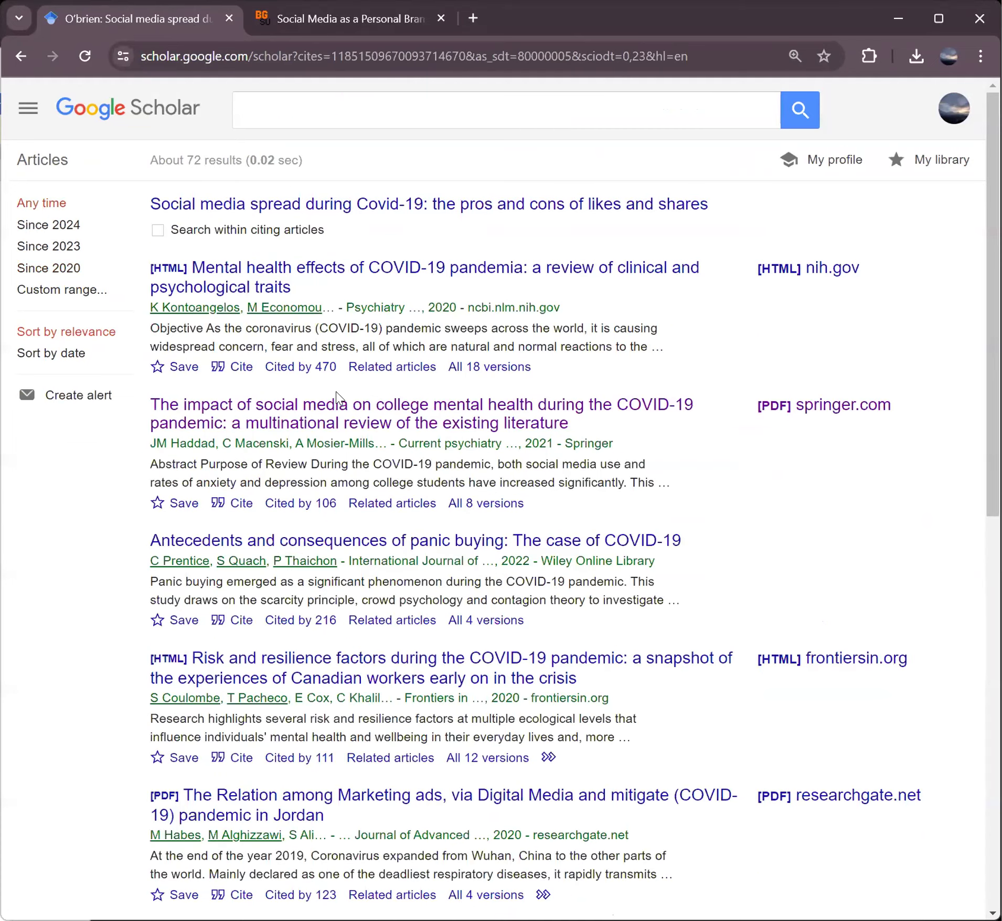
{"action": "left_click", "coordinate": [21, 56]}
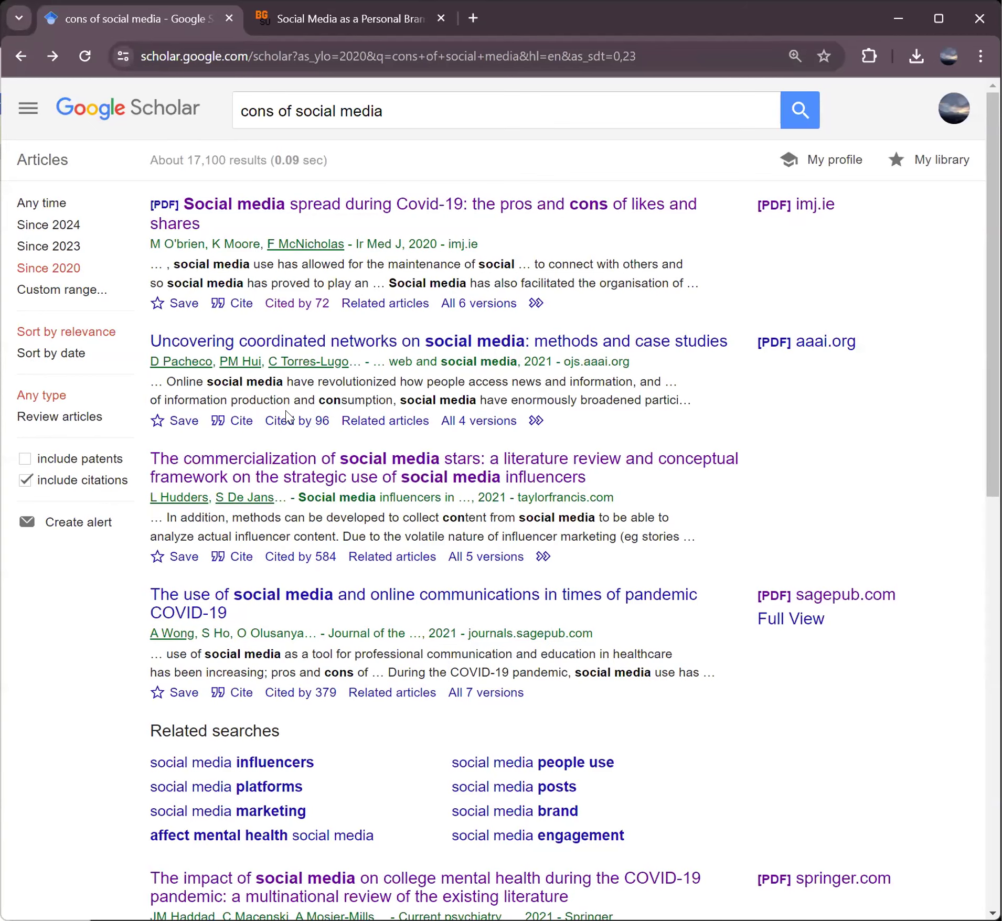
Return to the personal branding PDF and scroll back up to page 1.
{"action": "left_click", "coordinate": [321, 24]}
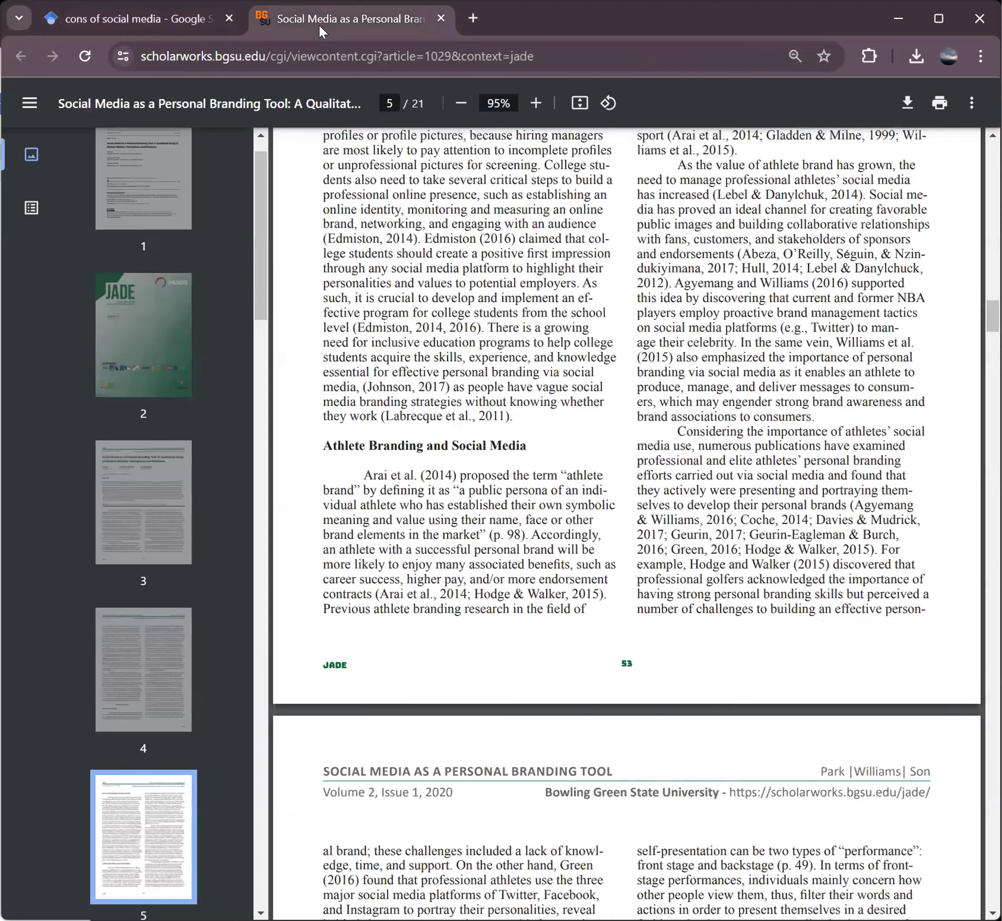
{"action": "scroll", "coordinate": [641, 402], "scroll_direction": "up", "scroll_amount": 10}
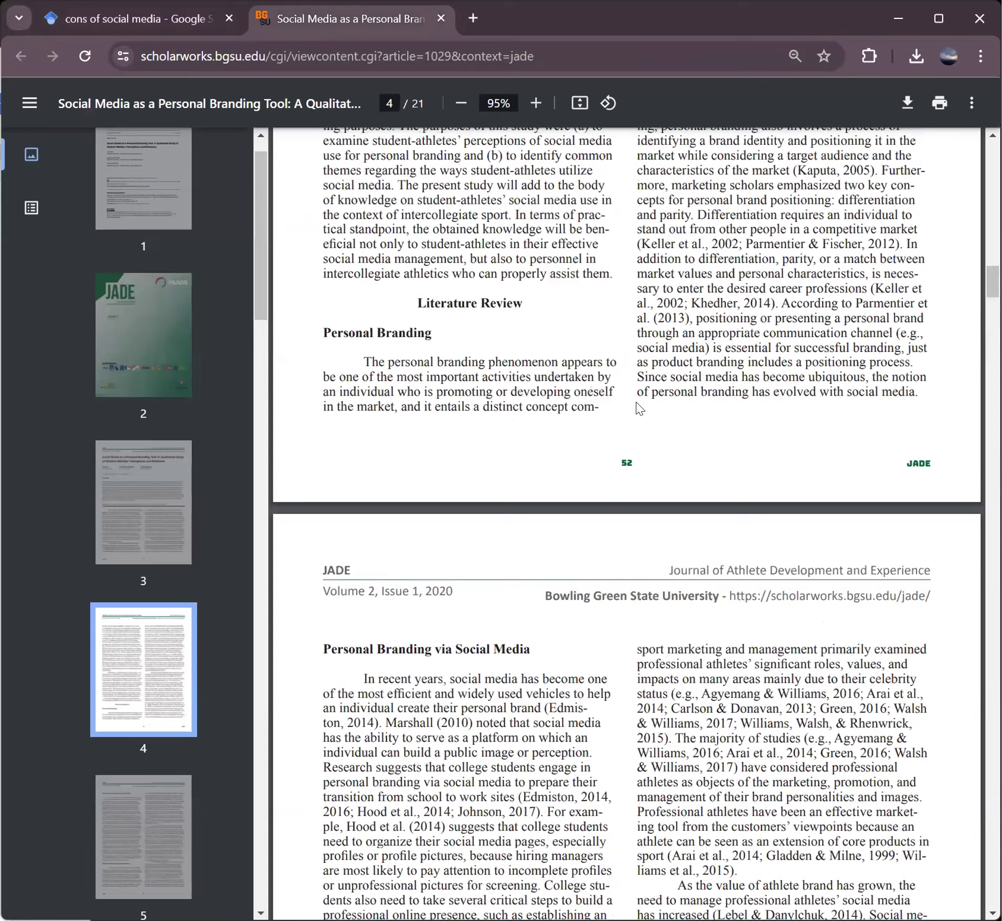
{"action": "scroll", "coordinate": [636, 402], "scroll_direction": "up", "scroll_amount": 20}
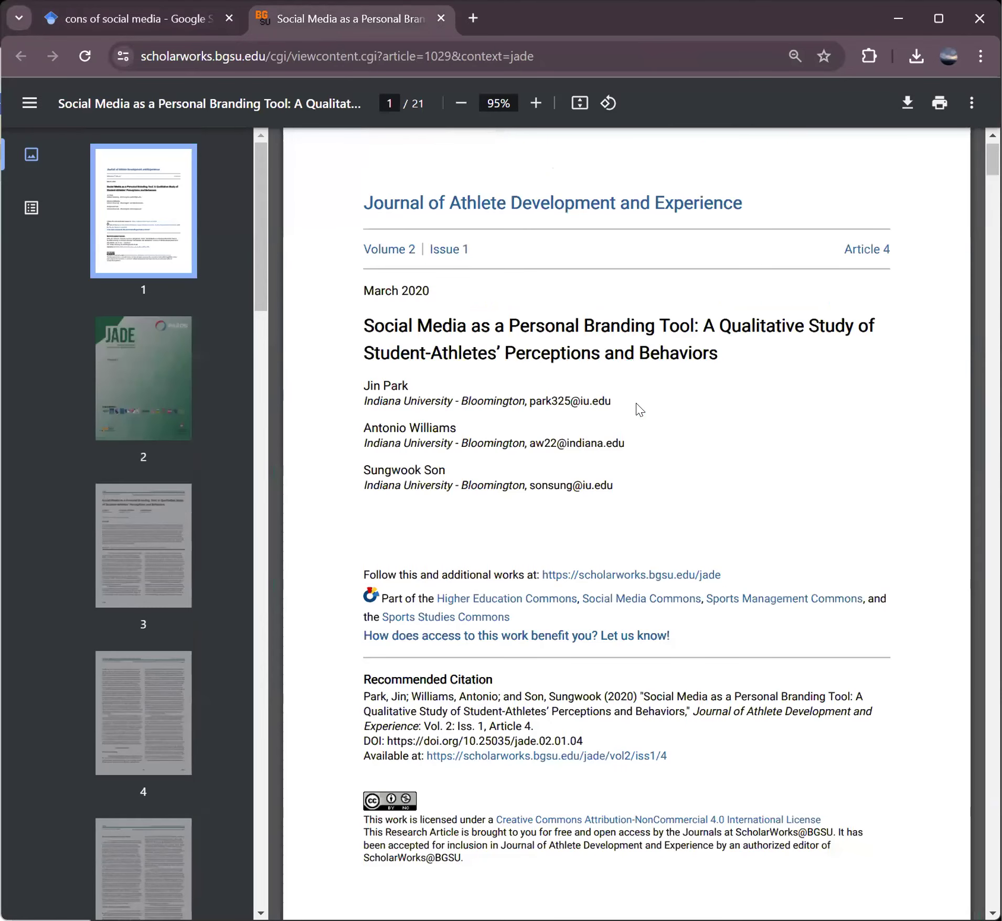
{"action": "scroll", "coordinate": [639, 409], "scroll_direction": "up", "scroll_amount": 2}
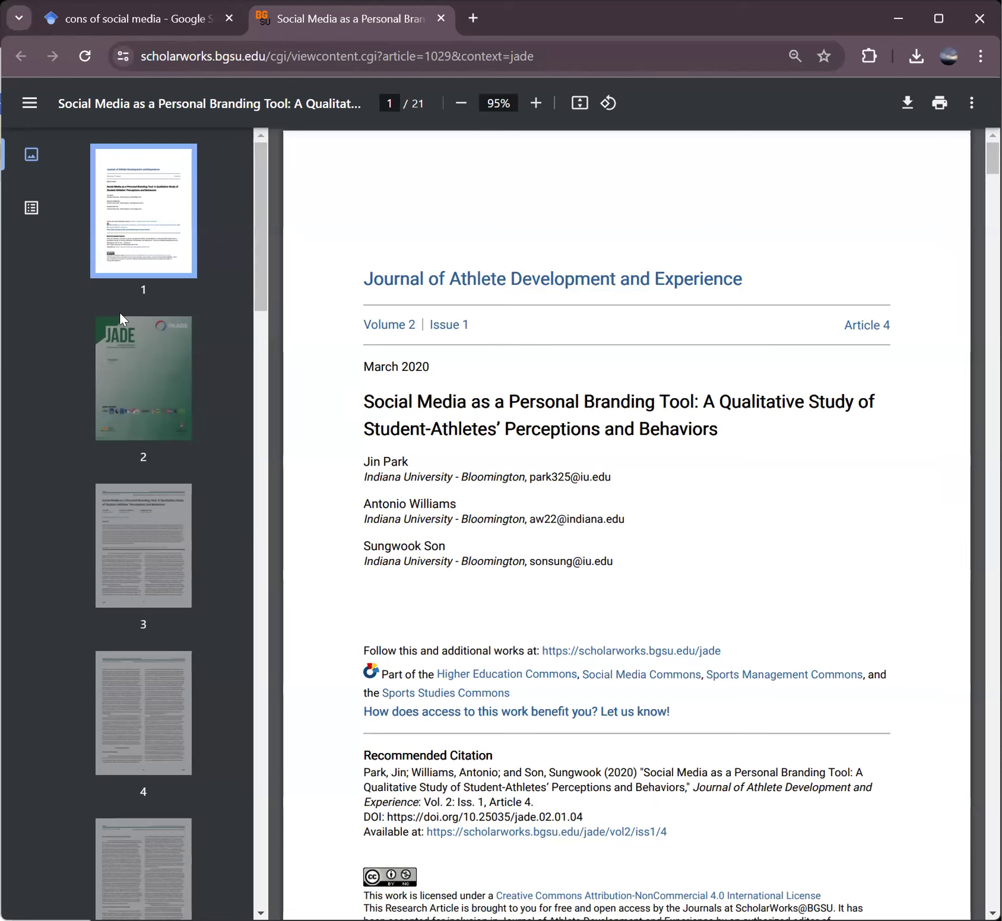
{"action": "scroll", "coordinate": [121, 318], "scroll_direction": "down", "scroll_amount": 2}
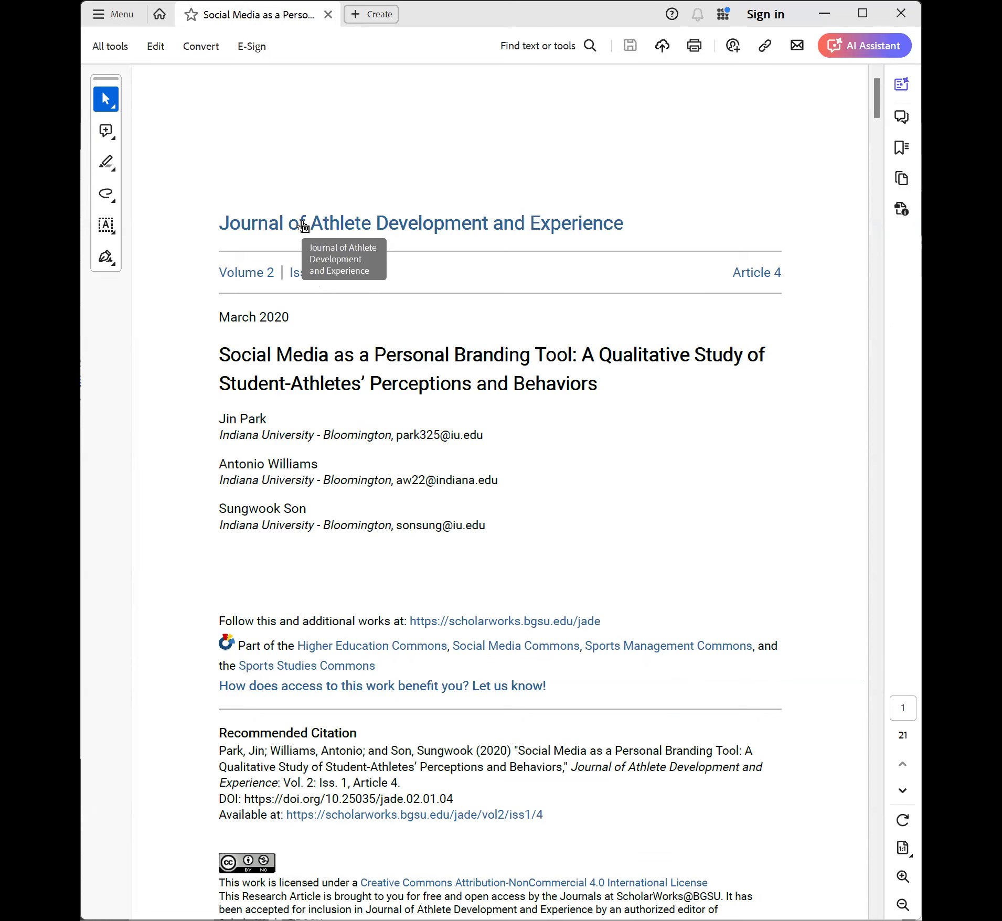
Scroll in Acrobat from page 1 past the JADE cover to the page-3 abstract.
{"action": "scroll", "coordinate": [303, 226], "scroll_direction": "down", "scroll_amount": 5}
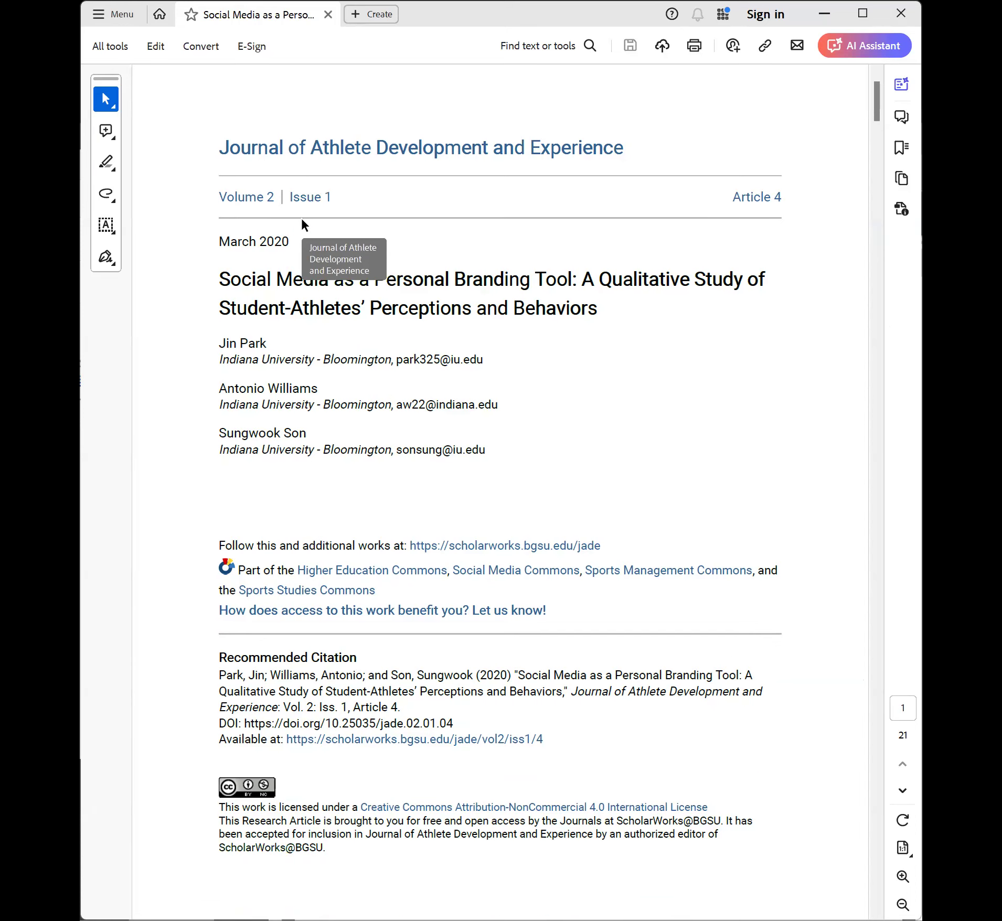
{"action": "scroll", "coordinate": [301, 218], "scroll_direction": "down", "scroll_amount": 7}
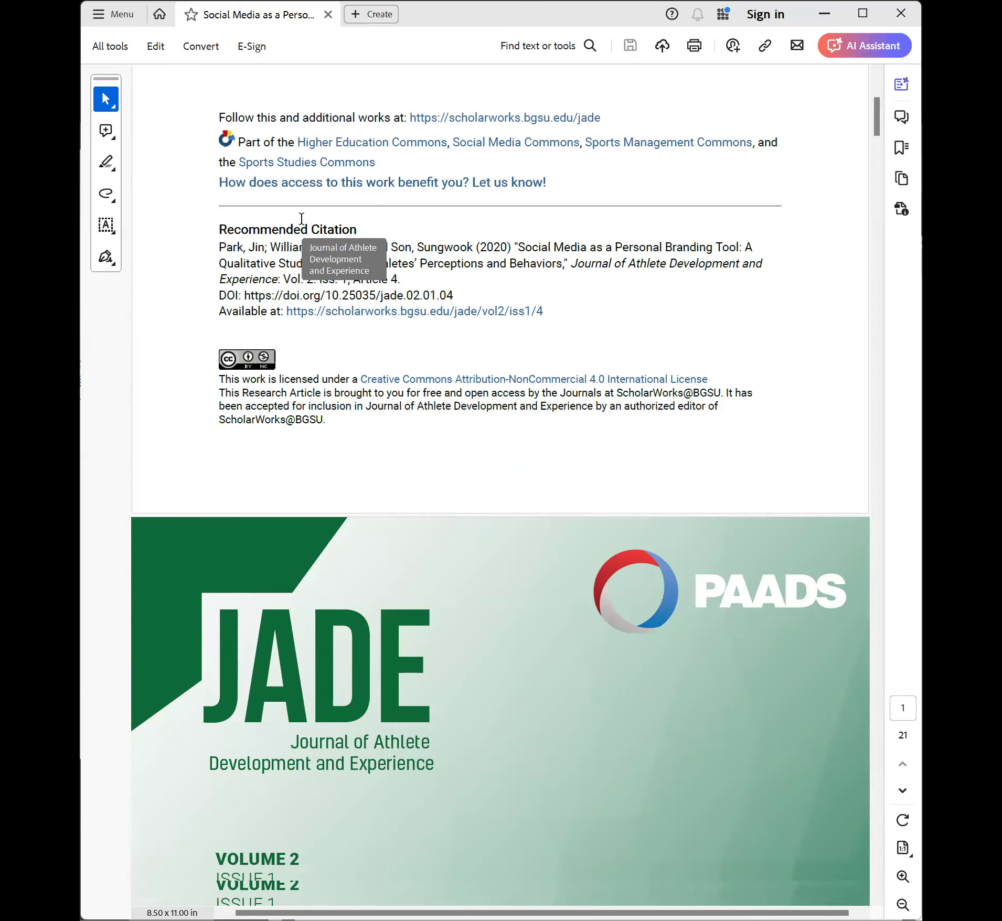
{"action": "scroll", "coordinate": [302, 220], "scroll_direction": "down", "scroll_amount": 11}
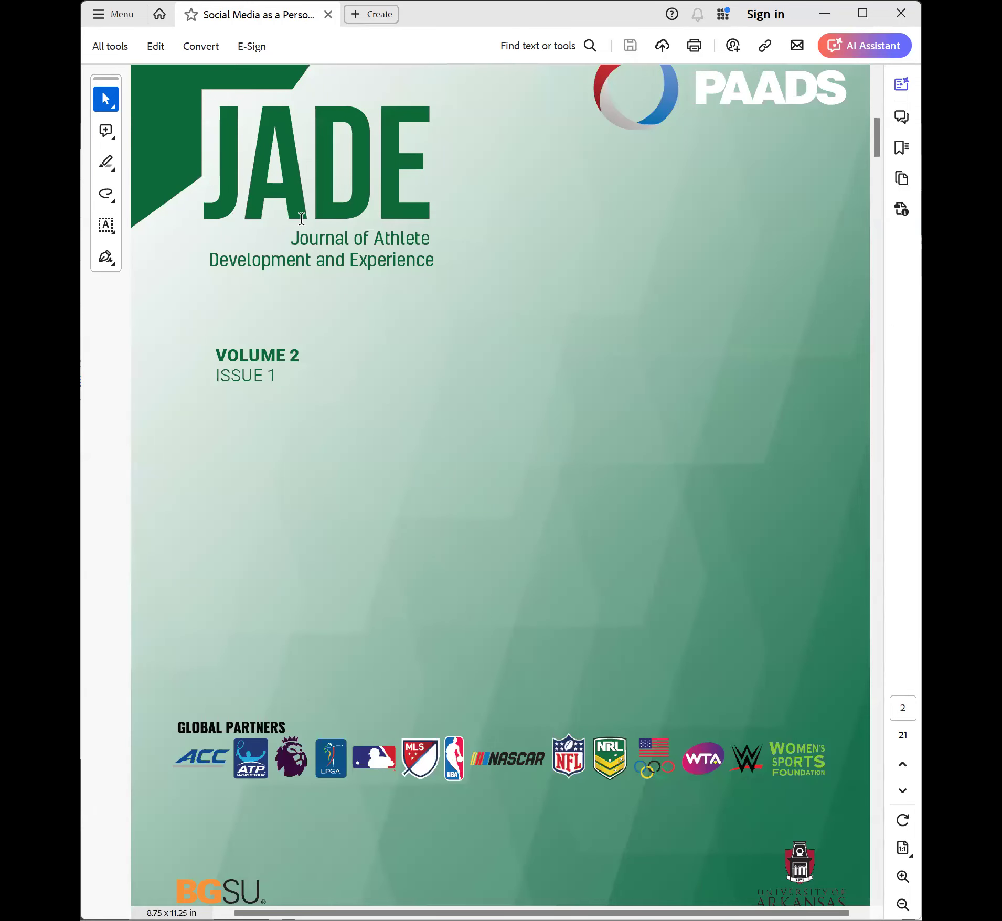
{"action": "scroll", "coordinate": [302, 219], "scroll_direction": "down", "scroll_amount": 7}
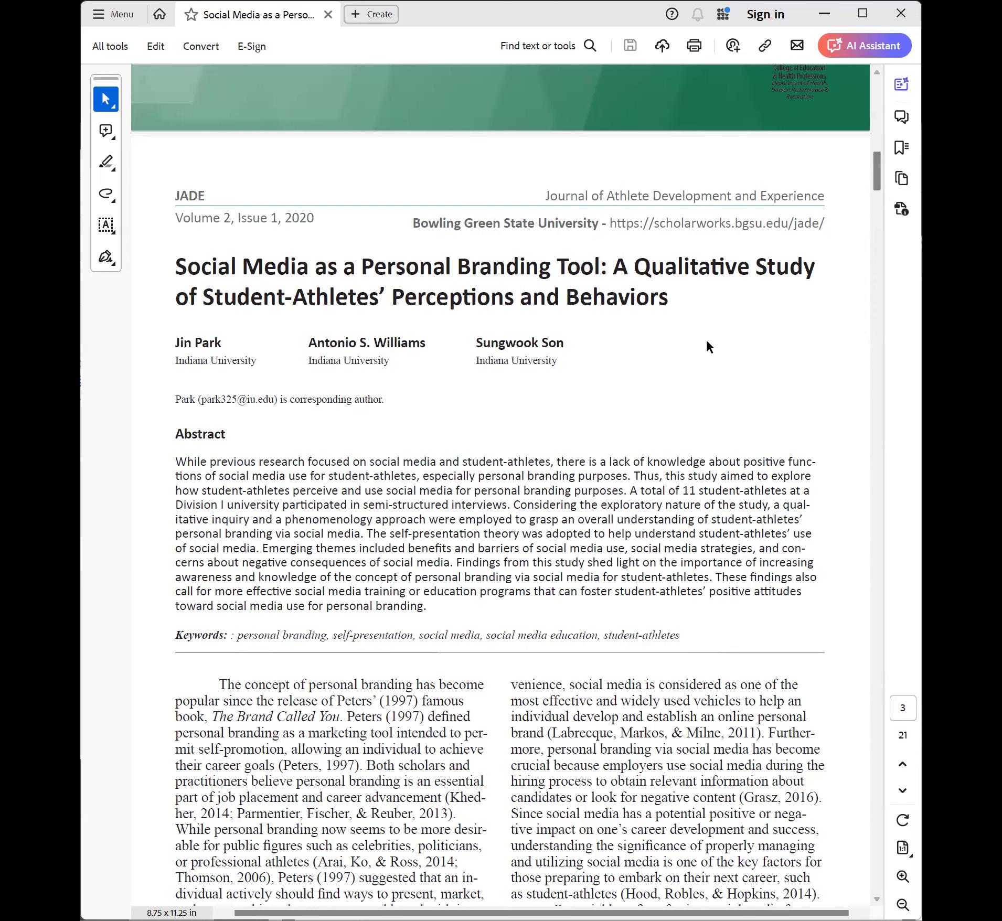
Jump ahead with the scrollbar to the Self-Presentation Theory page.
{"action": "left_click_drag", "start_coordinate": [876, 159], "coordinate": [870, 178]}
{"action": "left_click", "coordinate": [870, 210]}
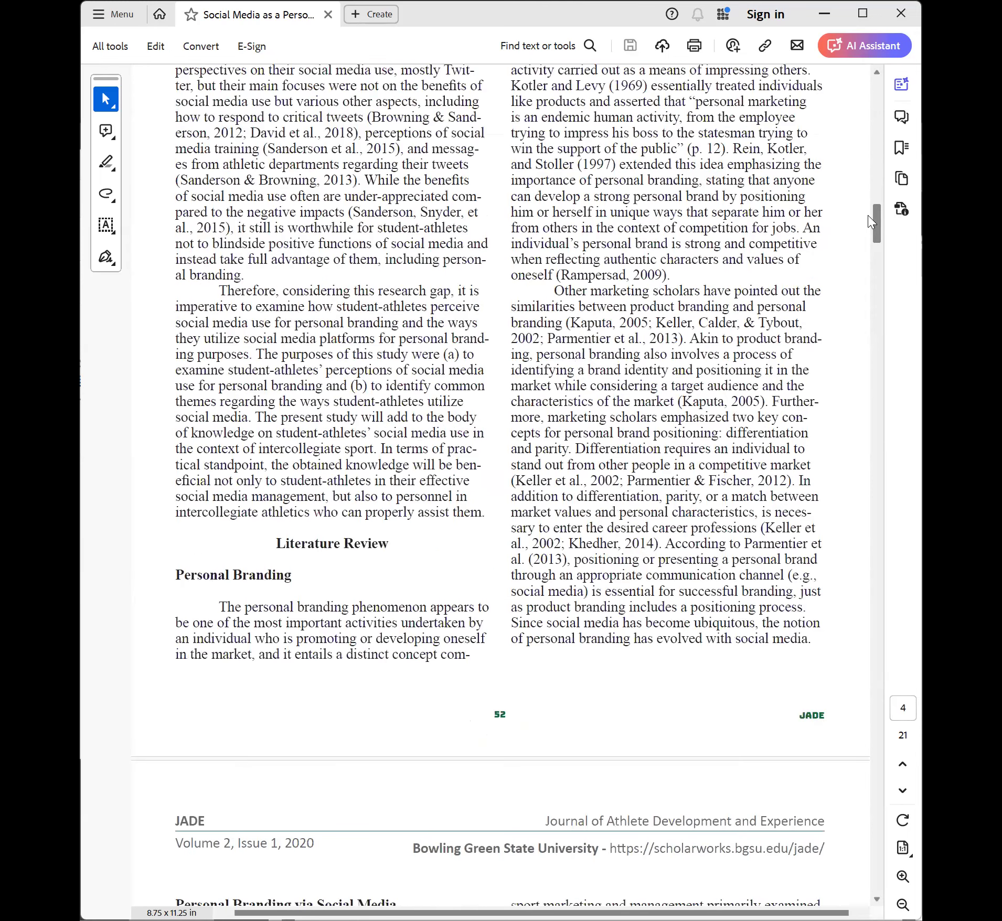
{"action": "left_click", "coordinate": [870, 280]}
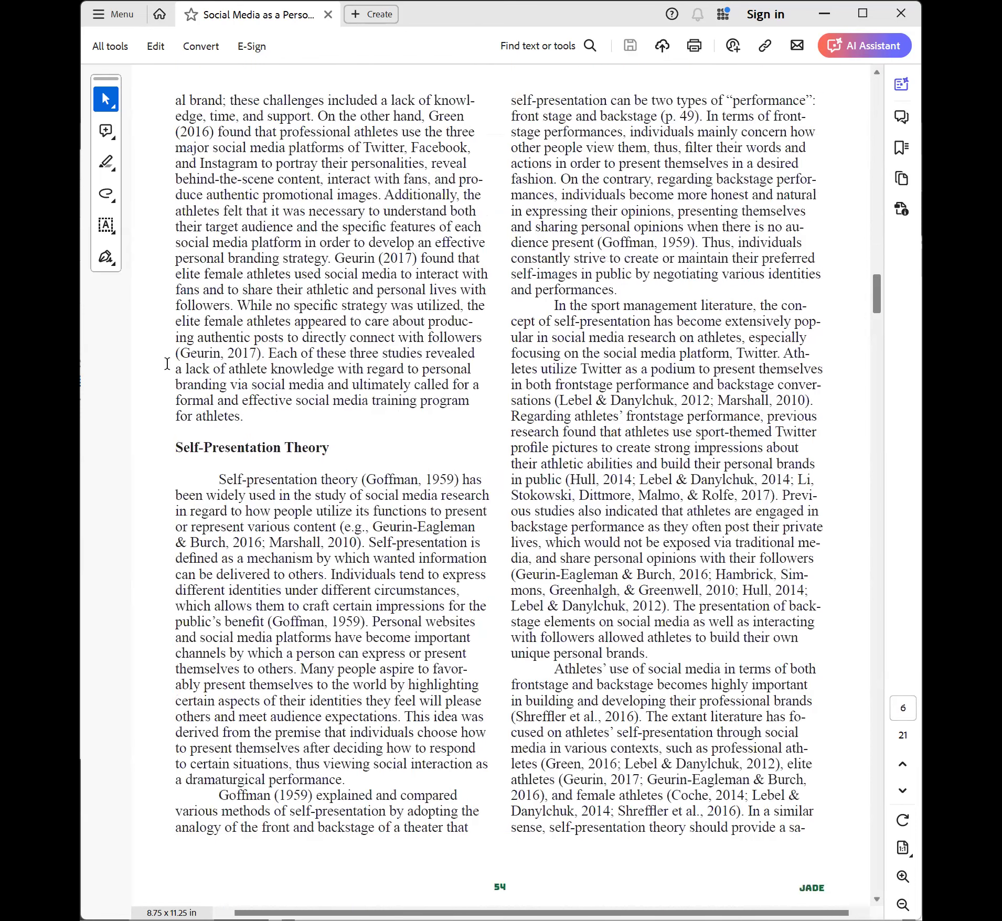
{"action": "scroll", "coordinate": [167, 364], "scroll_direction": "down", "scroll_amount": 10}
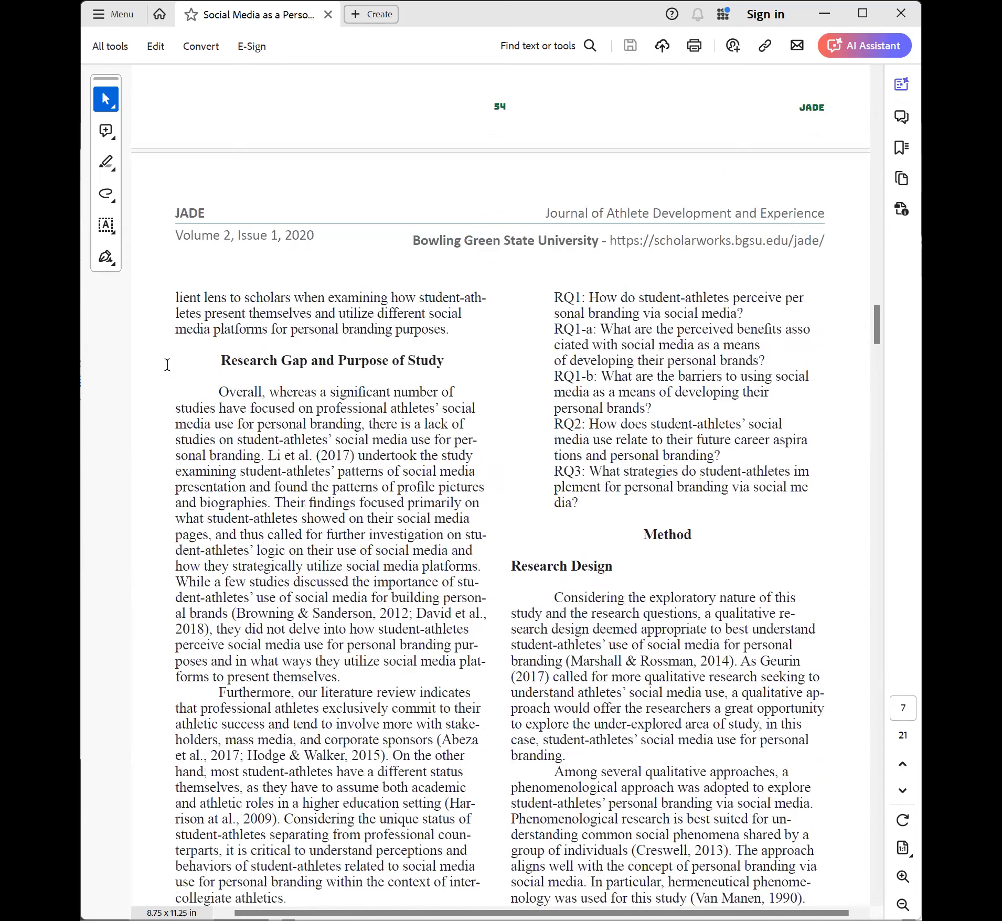
{"action": "scroll", "coordinate": [167, 364], "scroll_direction": "down", "scroll_amount": 1}
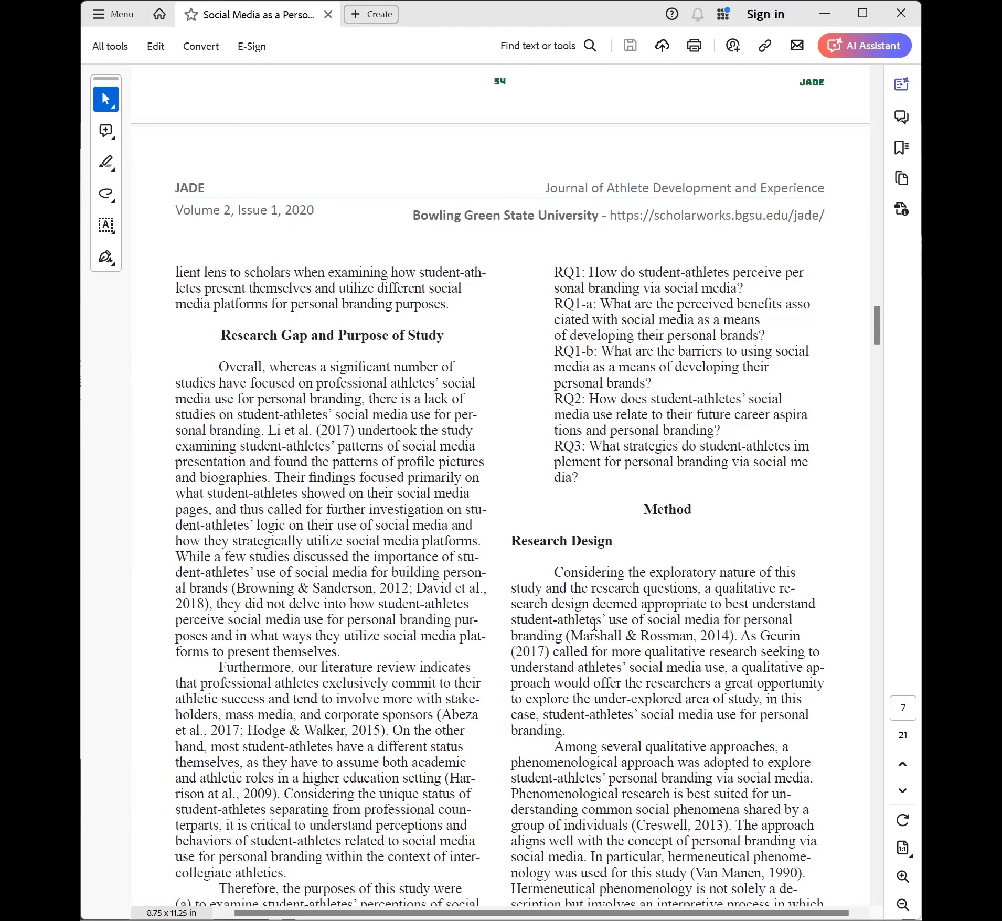
Scroll through the Method and Results pages until Discussion begins on page 13.
{"action": "scroll", "coordinate": [693, 612], "scroll_direction": "down", "scroll_amount": 2}
{"action": "scroll", "coordinate": [692, 612], "scroll_direction": "down", "scroll_amount": 3}
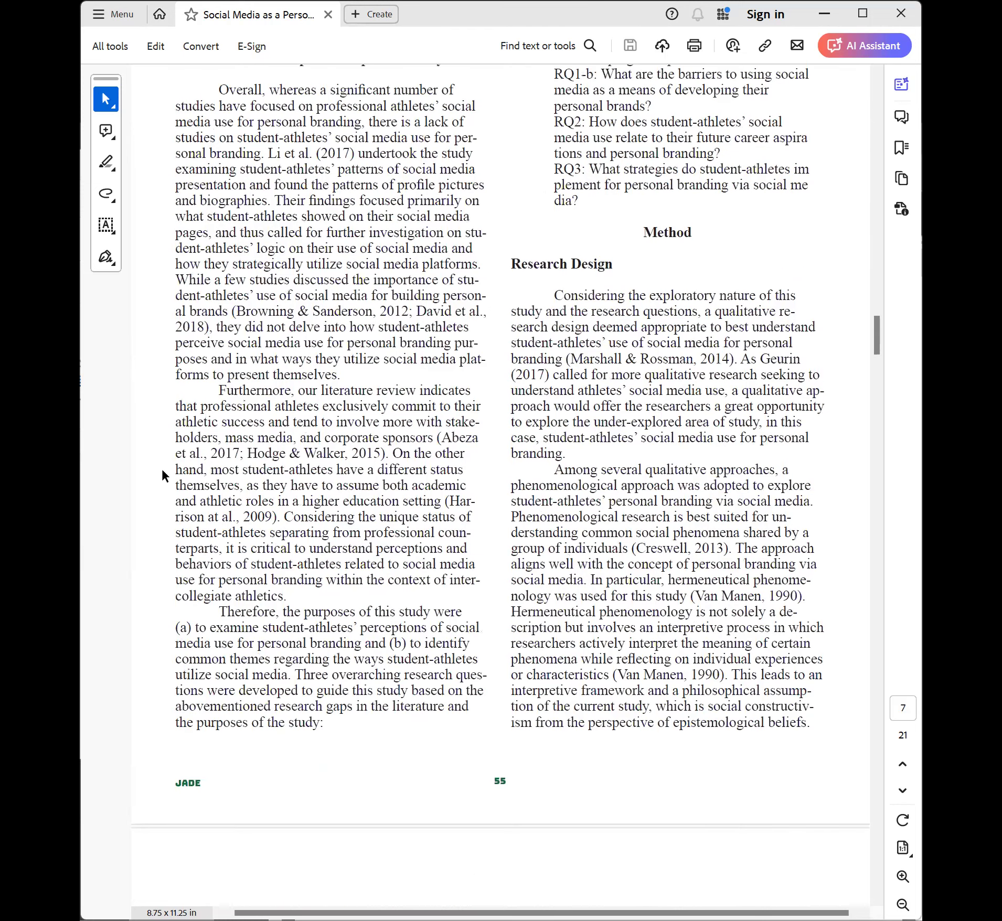
{"action": "scroll", "coordinate": [523, 558], "scroll_direction": "down", "scroll_amount": 10}
{"action": "scroll", "coordinate": [523, 559], "scroll_direction": "down", "scroll_amount": 5}
{"action": "scroll", "coordinate": [545, 469], "scroll_direction": "down", "scroll_amount": 3}
{"action": "scroll", "coordinate": [545, 468], "scroll_direction": "down", "scroll_amount": 6}
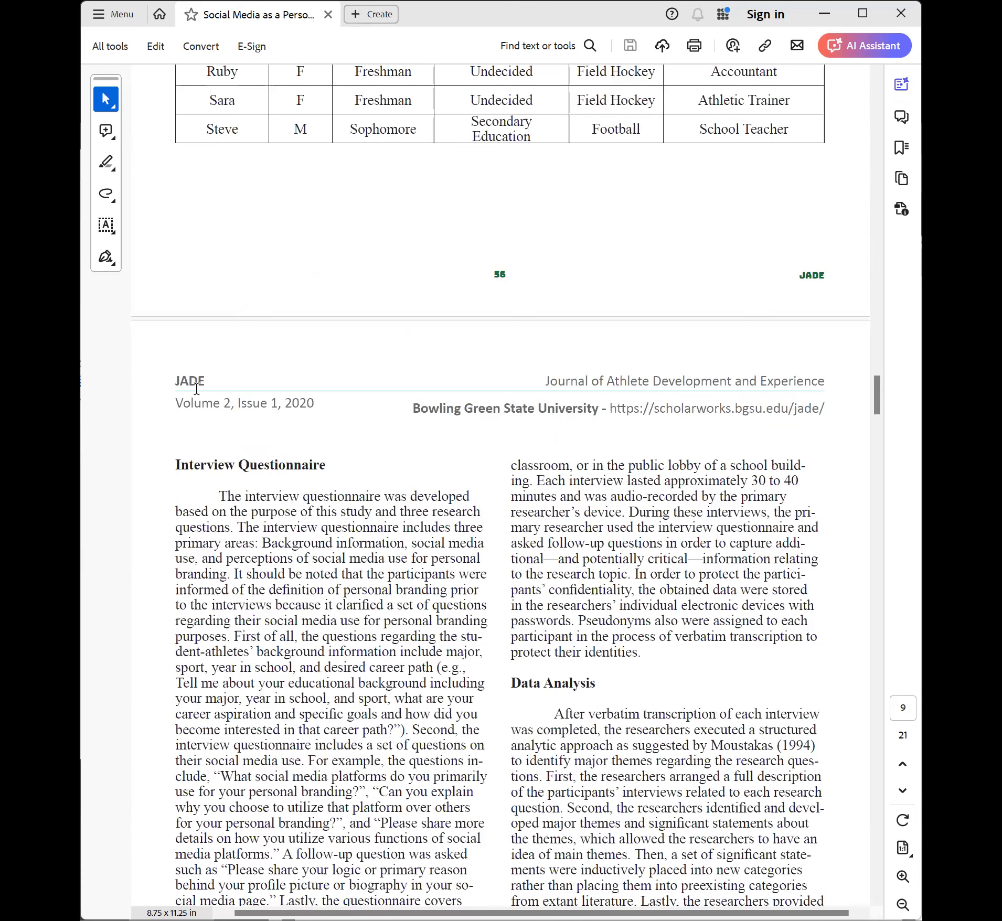
{"action": "scroll", "coordinate": [196, 387], "scroll_direction": "down", "scroll_amount": 8}
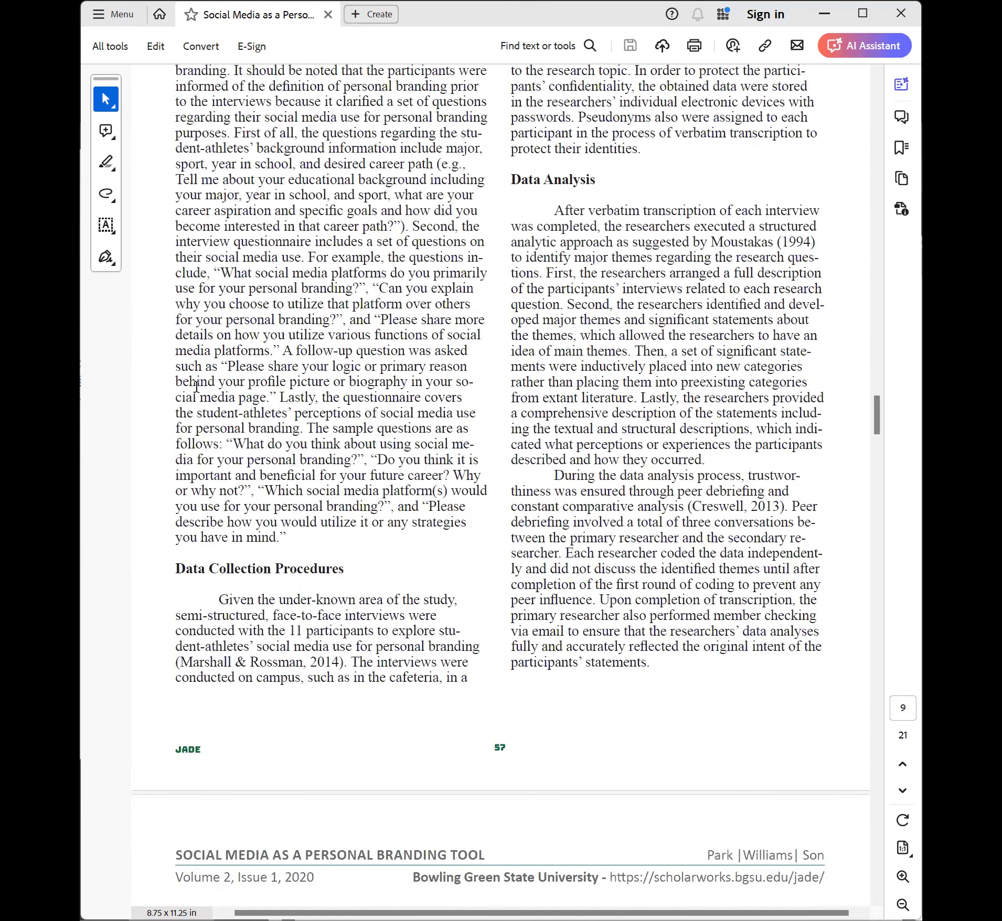
{"action": "scroll", "coordinate": [196, 387], "scroll_direction": "down", "scroll_amount": 10}
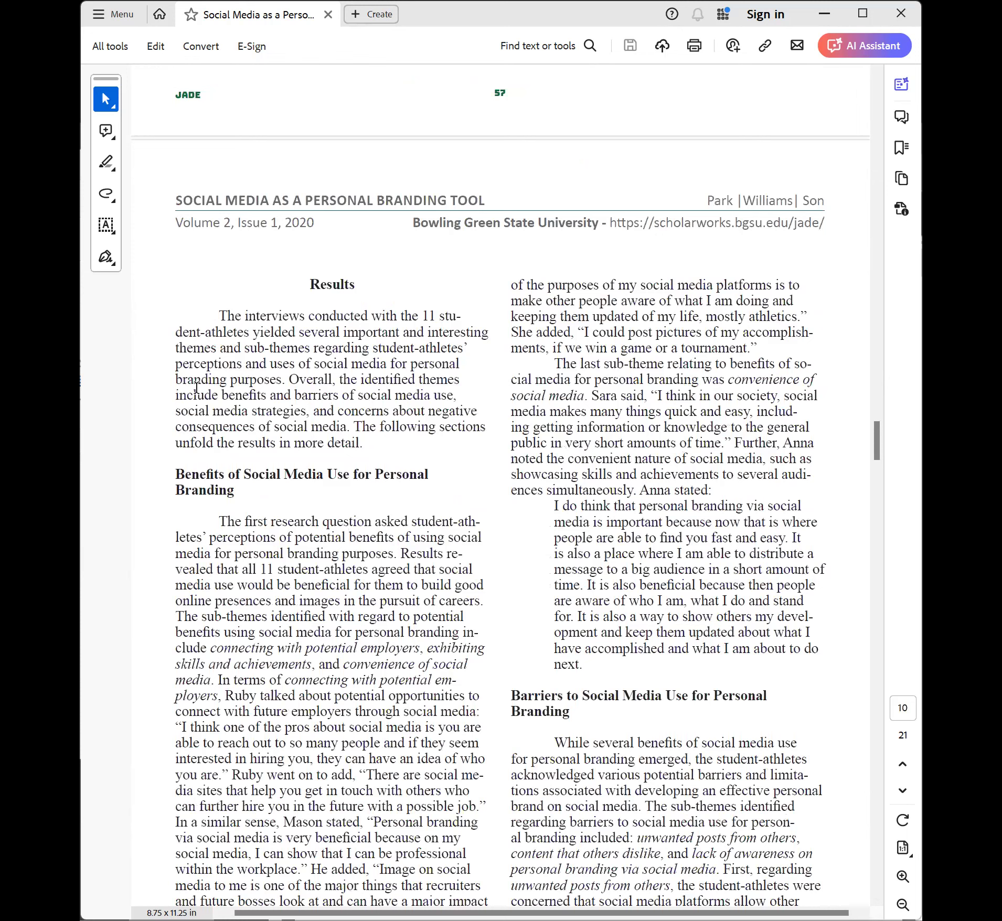
{"action": "scroll", "coordinate": [196, 387], "scroll_direction": "down", "scroll_amount": 4}
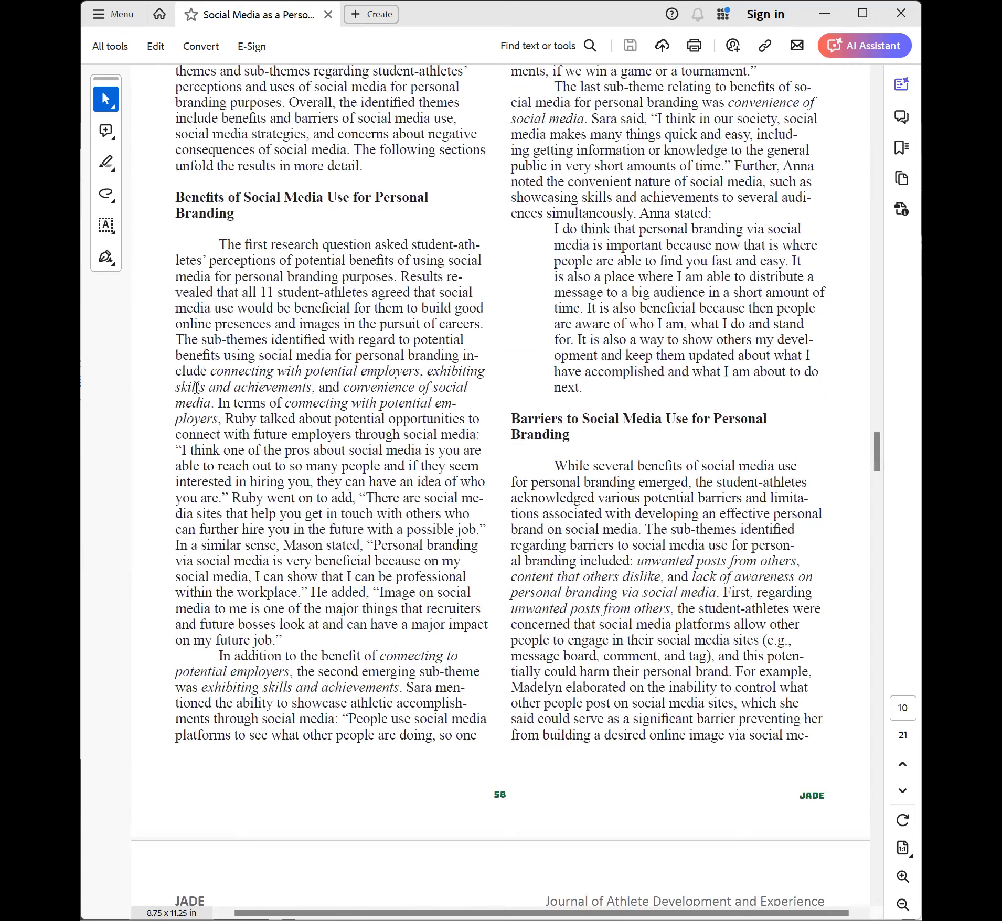
{"action": "scroll", "coordinate": [196, 387], "scroll_direction": "down", "scroll_amount": 4}
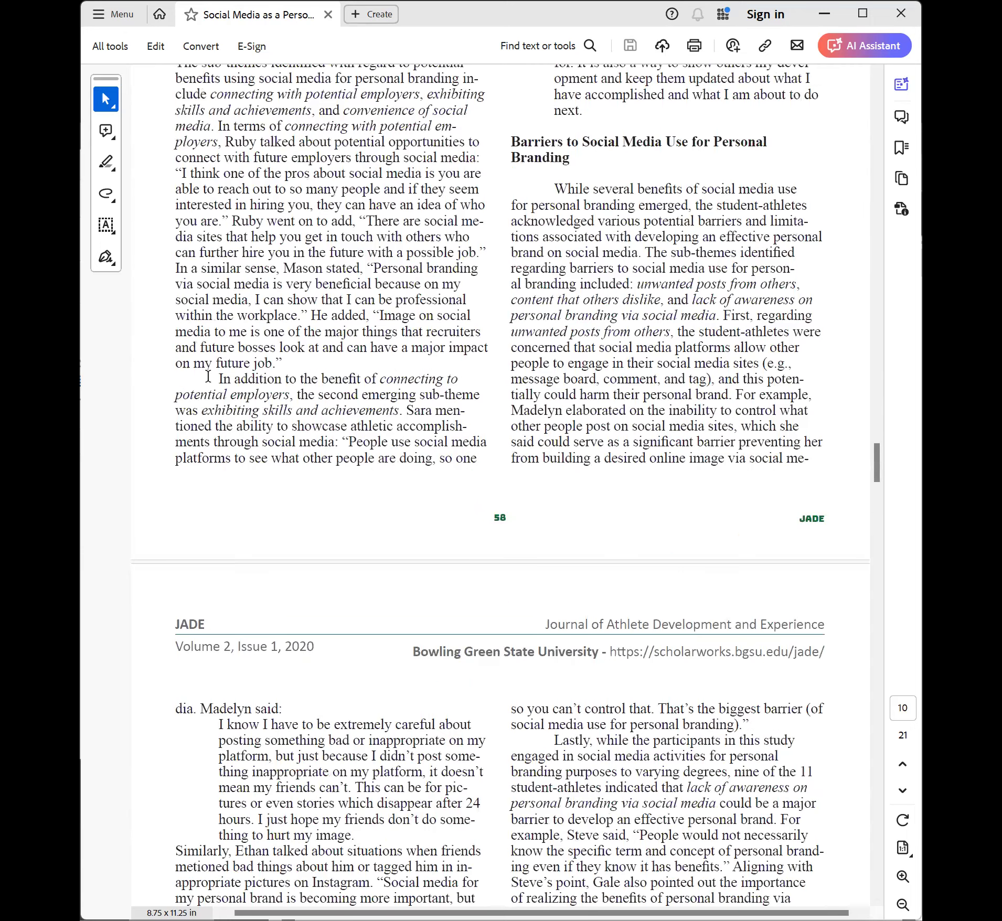
{"action": "scroll", "coordinate": [208, 376], "scroll_direction": "down", "scroll_amount": 14}
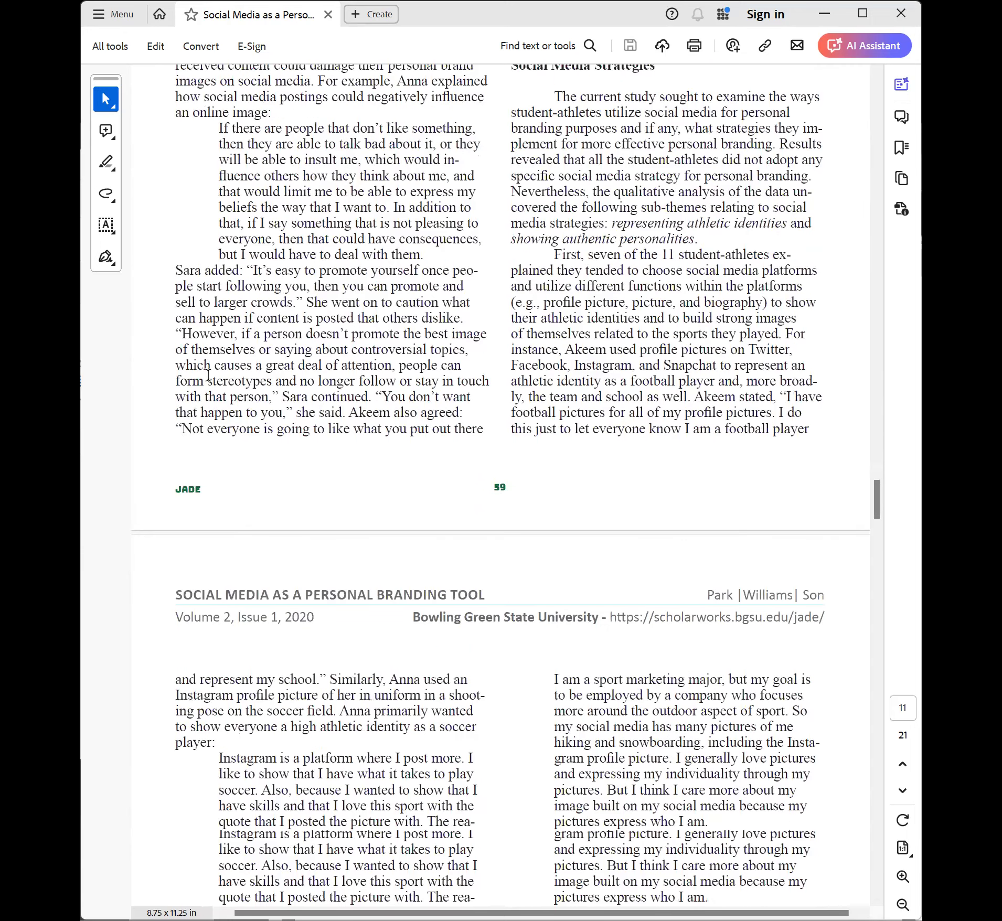
{"action": "scroll", "coordinate": [208, 374], "scroll_direction": "down", "scroll_amount": 15}
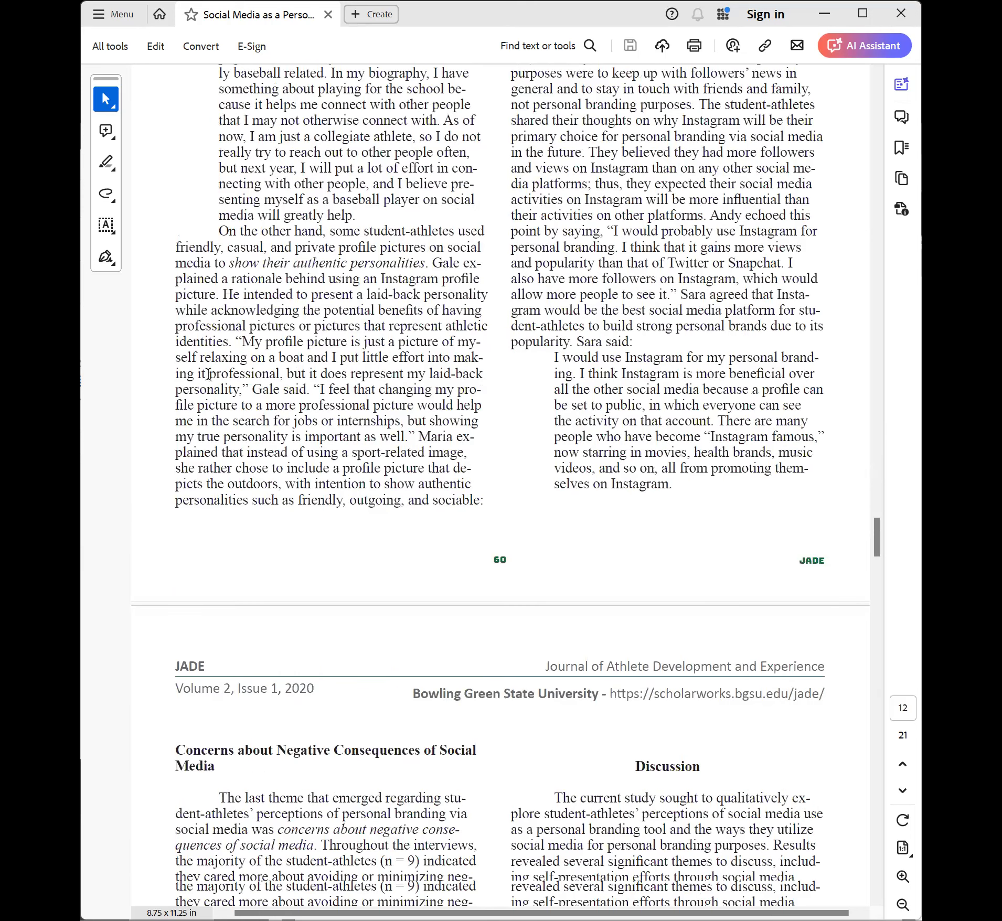
{"action": "scroll", "coordinate": [208, 374], "scroll_direction": "down", "scroll_amount": 12}
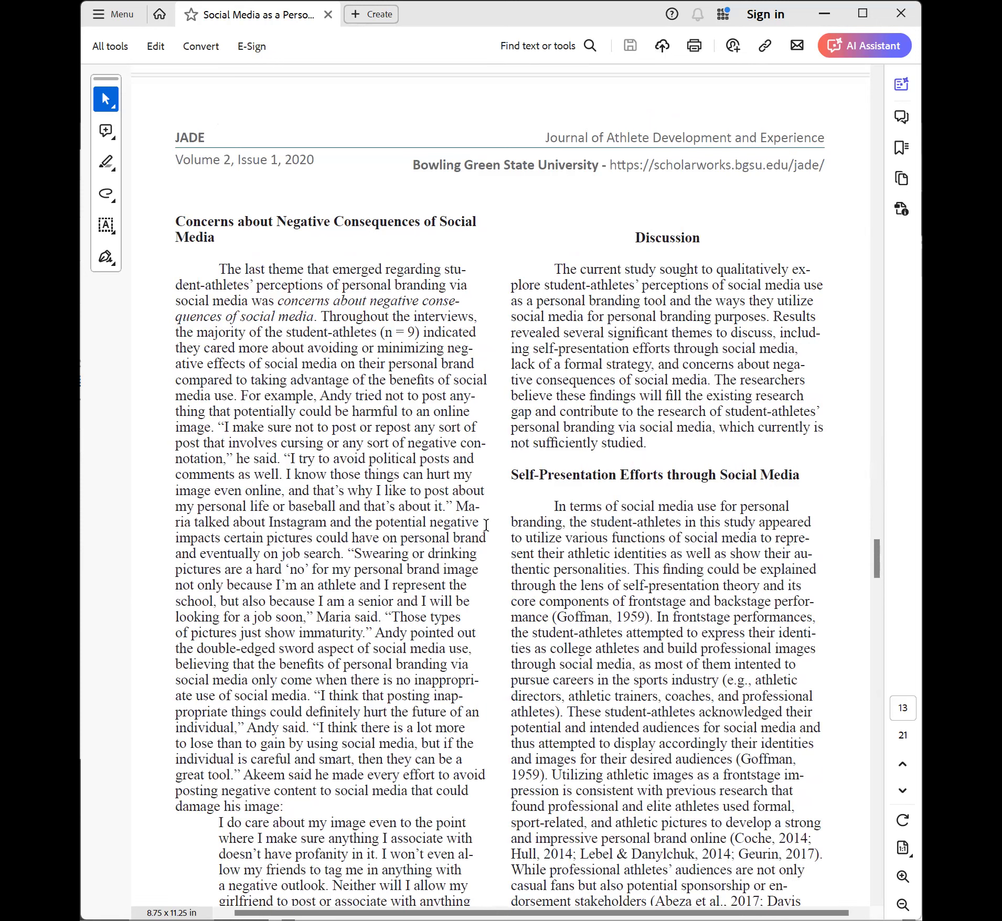
Scroll through the References to page 20 of 21, ending with the Williams, Walsh & Rhenwrick entry.
{"action": "scroll", "coordinate": [486, 525], "scroll_direction": "down", "scroll_amount": 7}
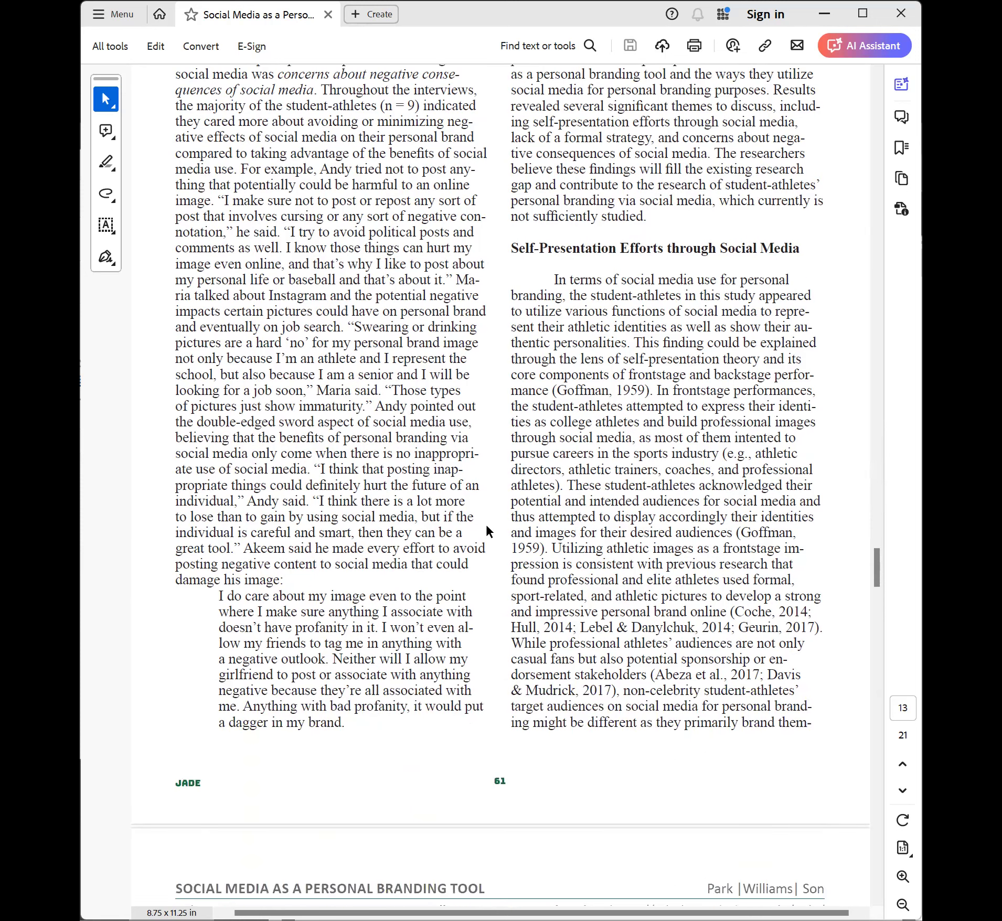
{"action": "scroll", "coordinate": [486, 526], "scroll_direction": "down", "scroll_amount": 1}
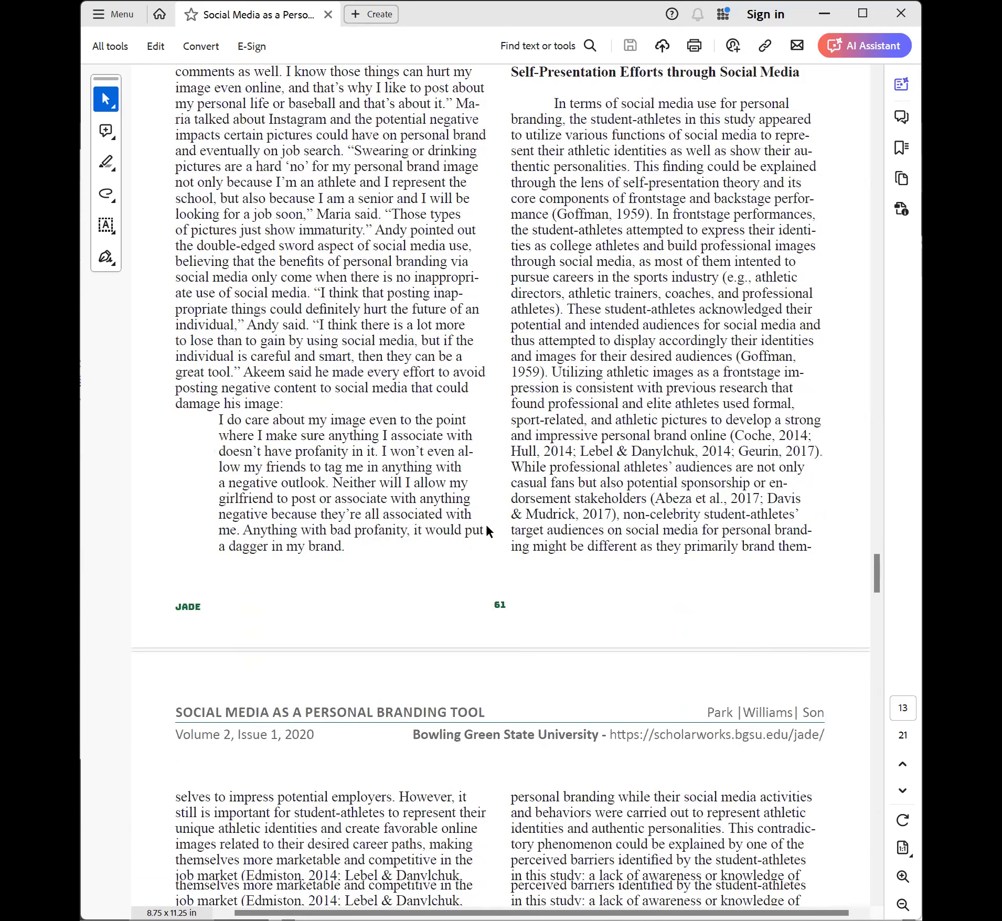
{"action": "scroll", "coordinate": [486, 526], "scroll_direction": "down", "scroll_amount": 14}
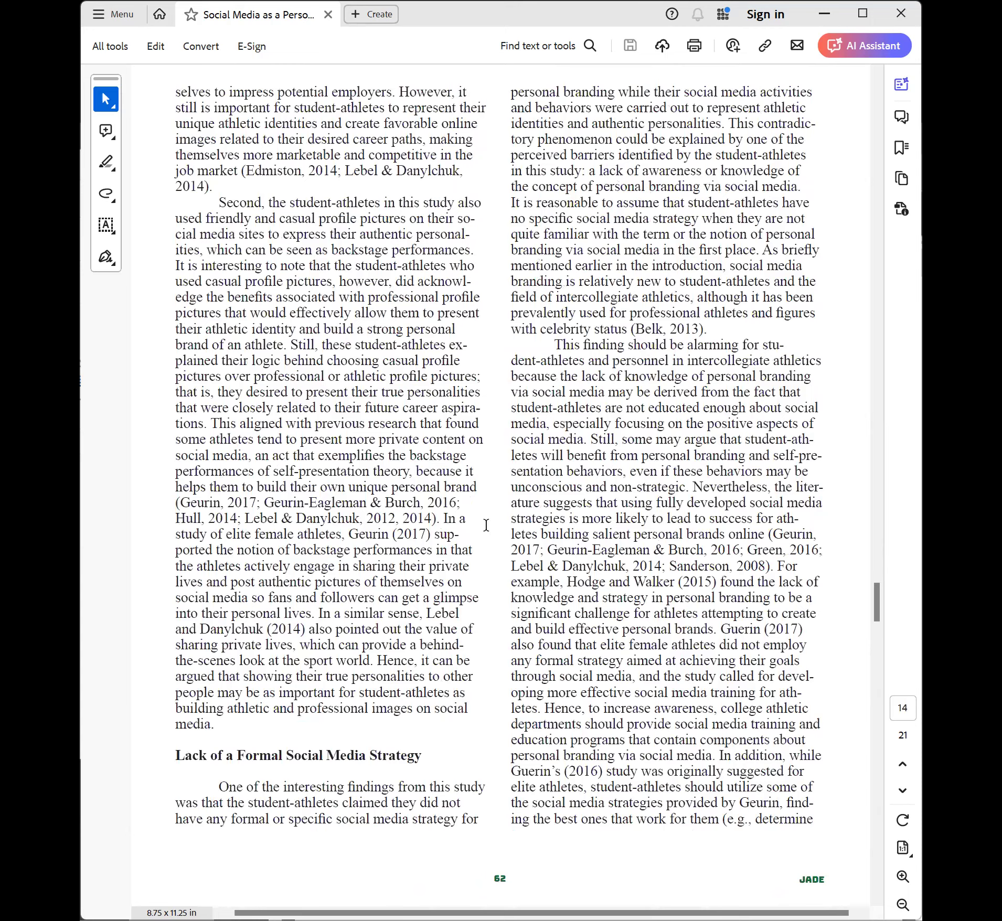
{"action": "scroll", "coordinate": [486, 524], "scroll_direction": "down", "scroll_amount": 15}
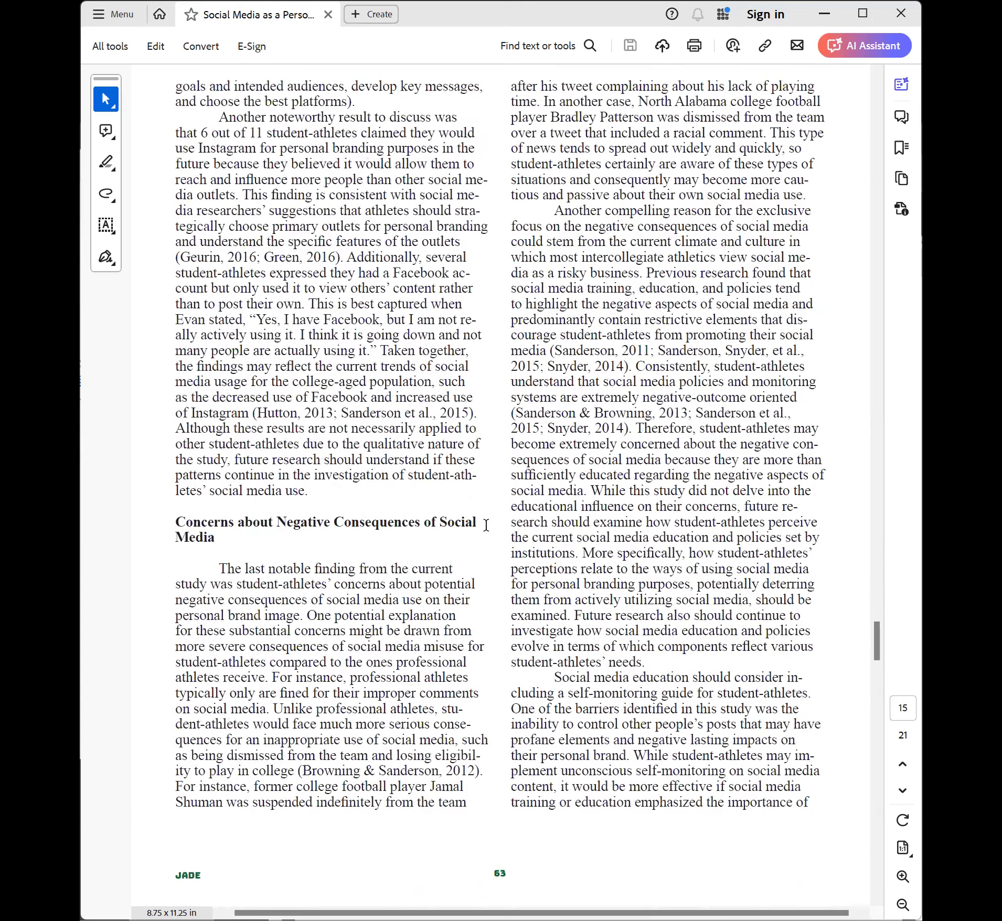
{"action": "scroll", "coordinate": [486, 524], "scroll_direction": "down", "scroll_amount": 3}
{"action": "right_click", "coordinate": [486, 525]}
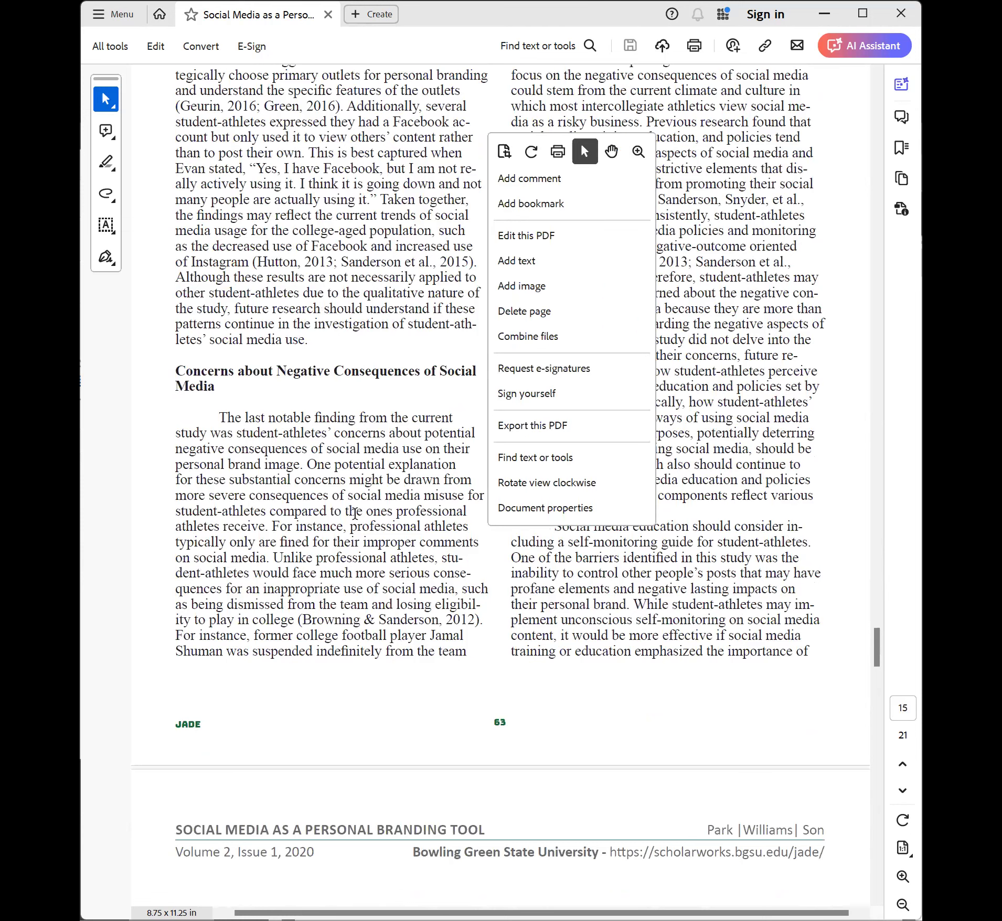
{"action": "left_click", "coordinate": [343, 354]}
{"action": "scroll", "coordinate": [660, 431], "scroll_direction": "down", "scroll_amount": 3}
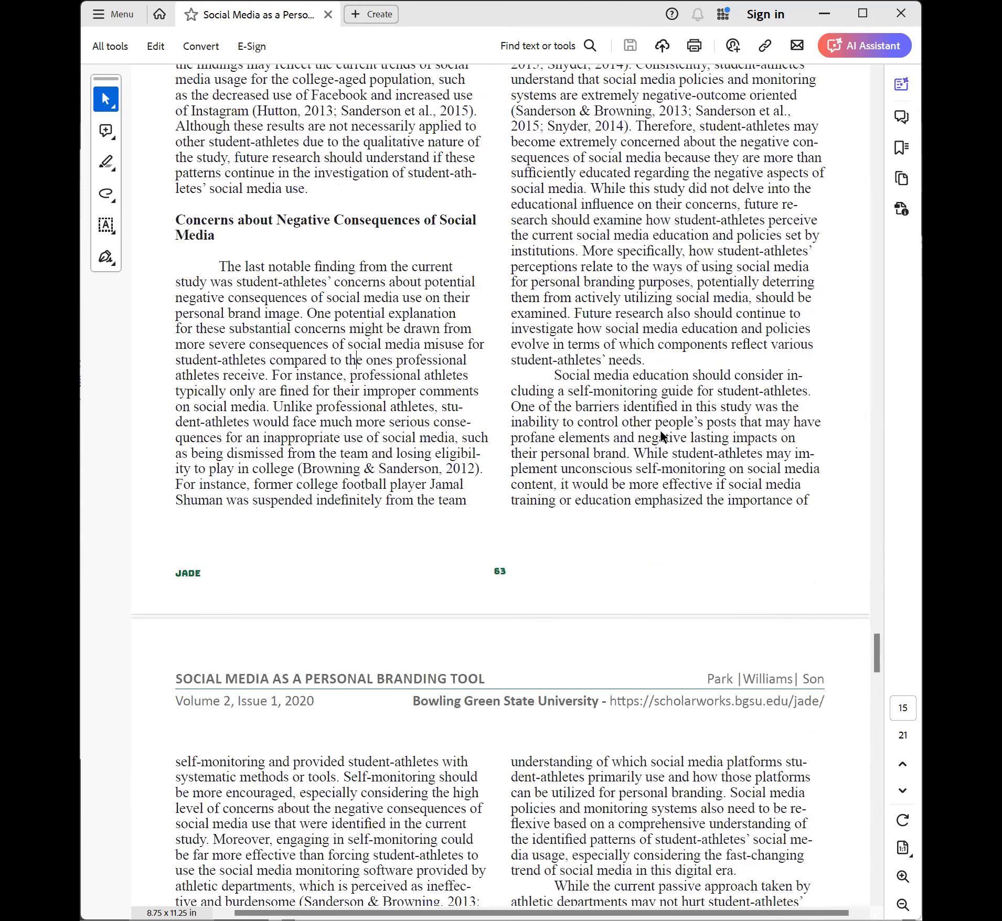
{"action": "scroll", "coordinate": [660, 435], "scroll_direction": "down", "scroll_amount": 8}
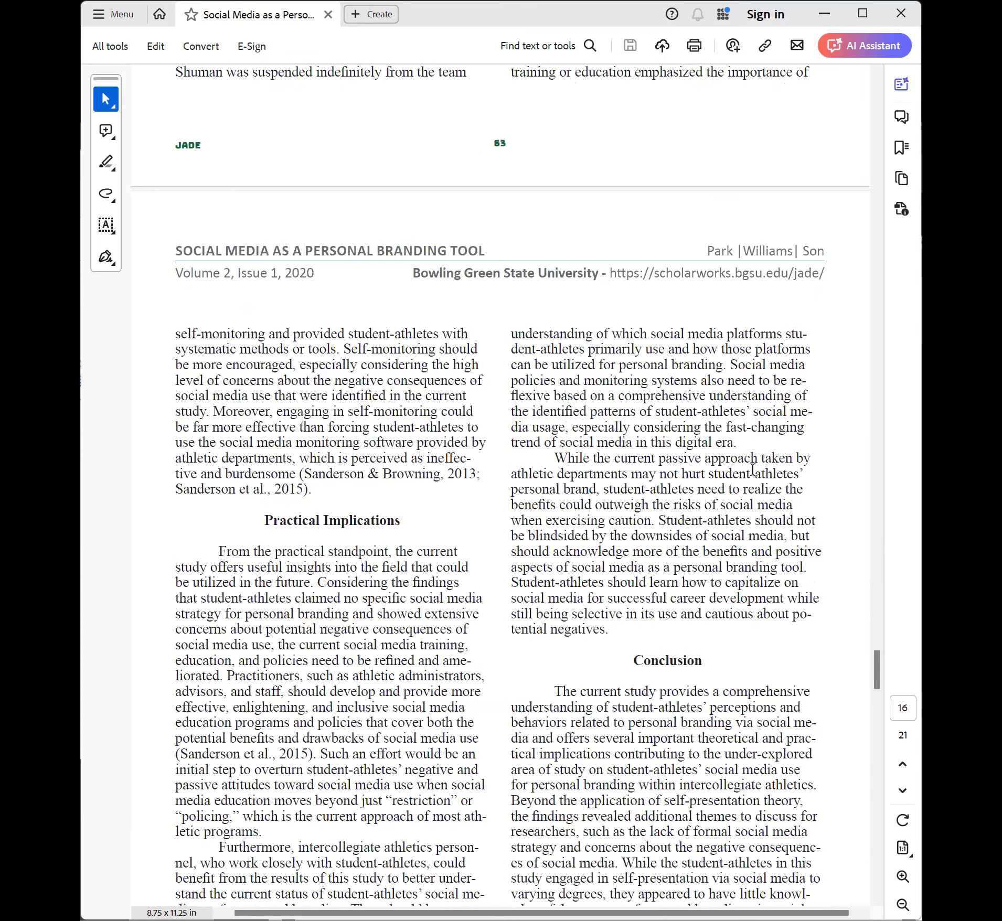
{"action": "scroll", "coordinate": [752, 469], "scroll_direction": "down", "scroll_amount": 10}
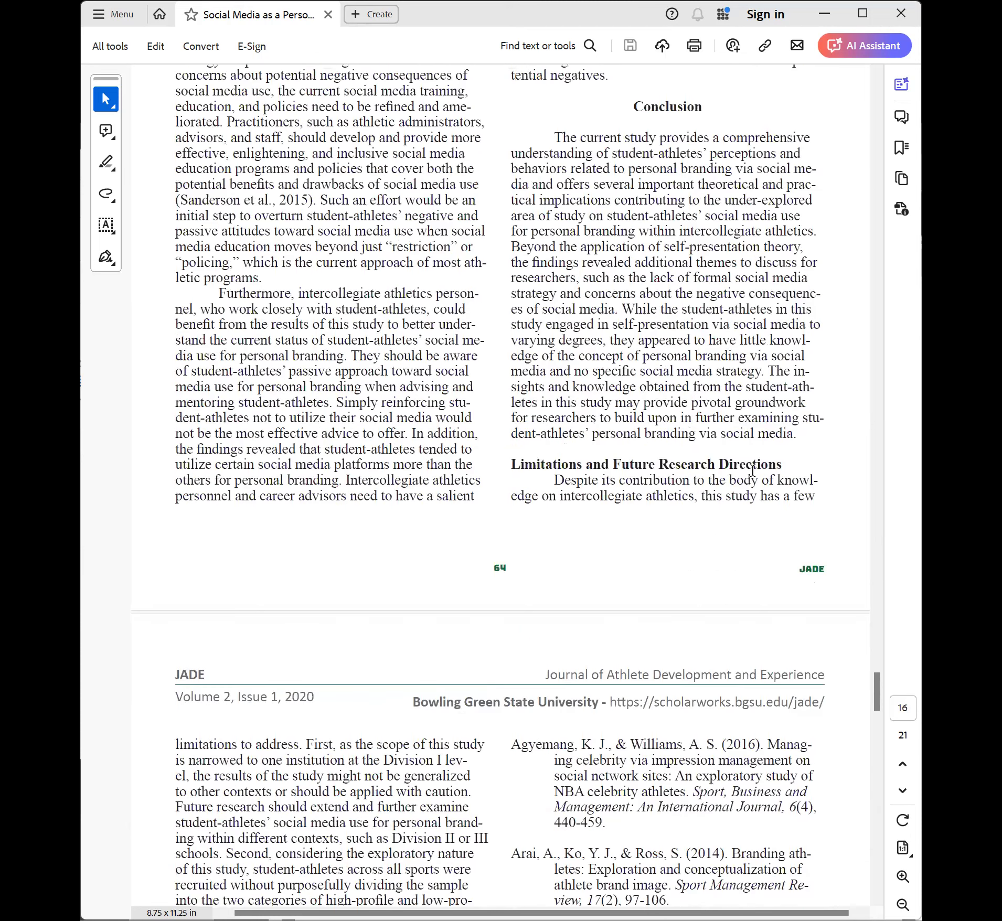
{"action": "scroll", "coordinate": [752, 470], "scroll_direction": "down", "scroll_amount": 17}
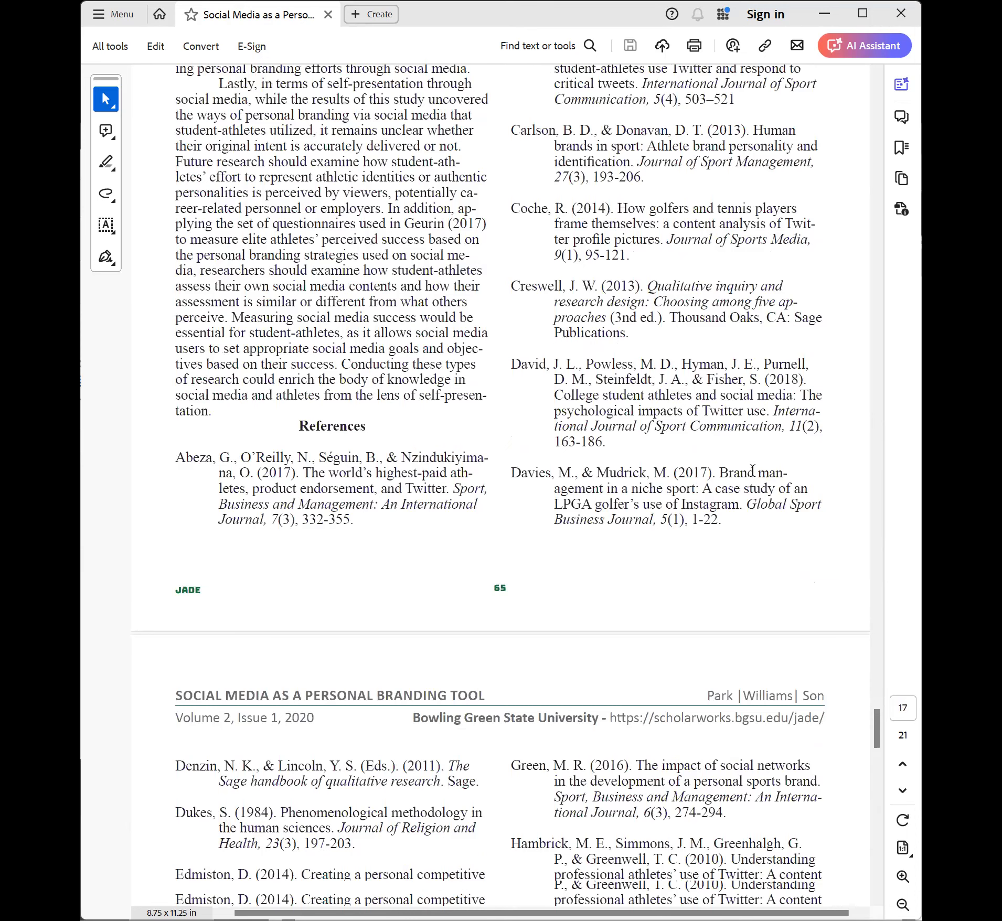
{"action": "scroll", "coordinate": [752, 470], "scroll_direction": "down", "scroll_amount": 9}
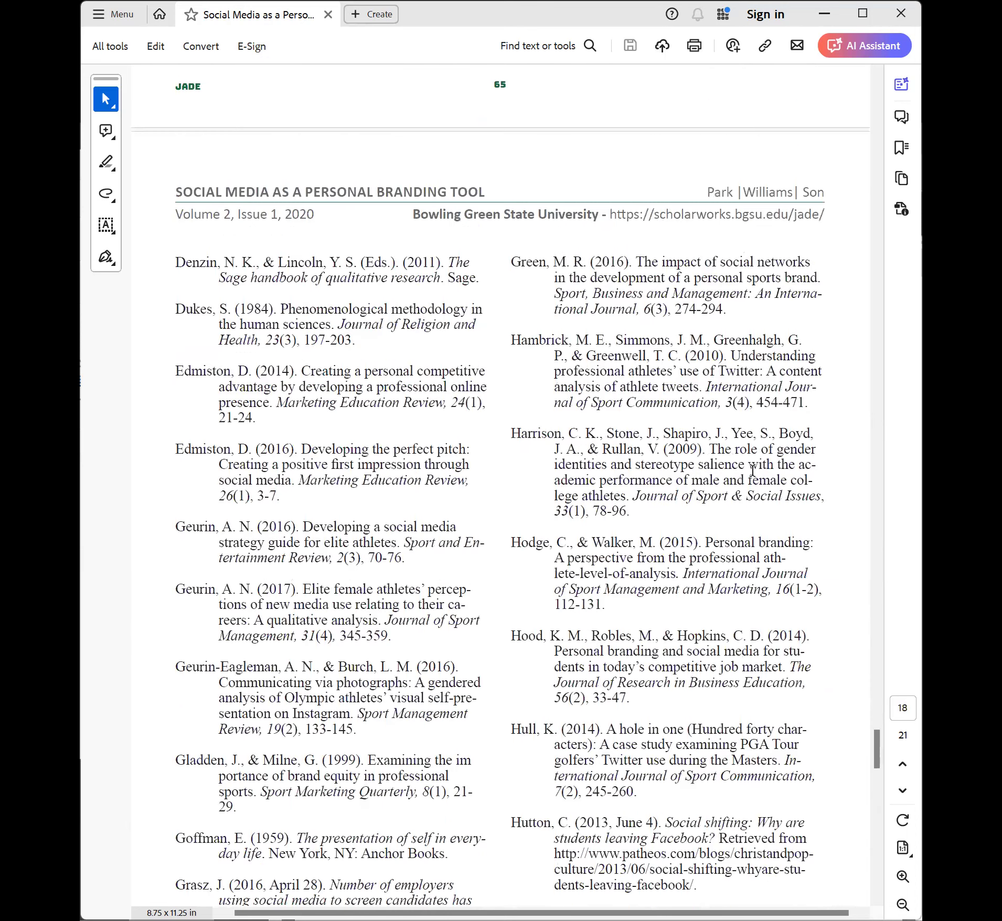
{"action": "scroll", "coordinate": [752, 469], "scroll_direction": "down", "scroll_amount": 3}
{"action": "scroll", "coordinate": [752, 470], "scroll_direction": "down", "scroll_amount": 5}
{"action": "scroll", "coordinate": [753, 476], "scroll_direction": "down", "scroll_amount": 7}
{"action": "scroll", "coordinate": [580, 604], "scroll_direction": "down", "scroll_amount": 11}
{"action": "scroll", "coordinate": [580, 604], "scroll_direction": "down", "scroll_amount": 14}
{"action": "scroll", "coordinate": [482, 541], "scroll_direction": "down", "scroll_amount": 9}
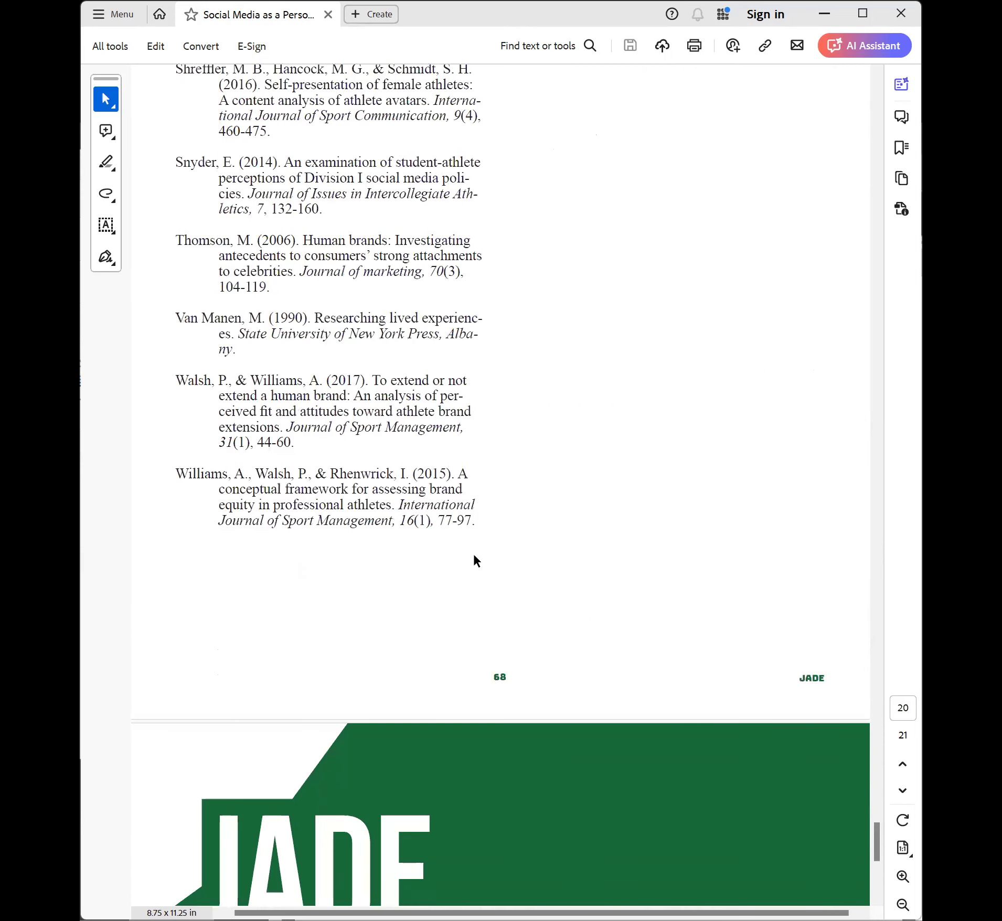
Scroll back up to page 3 of 21, showing the personal-branding paper's title, authors and Abstract.
{"action": "scroll", "coordinate": [482, 543], "scroll_direction": "down", "scroll_amount": 6}
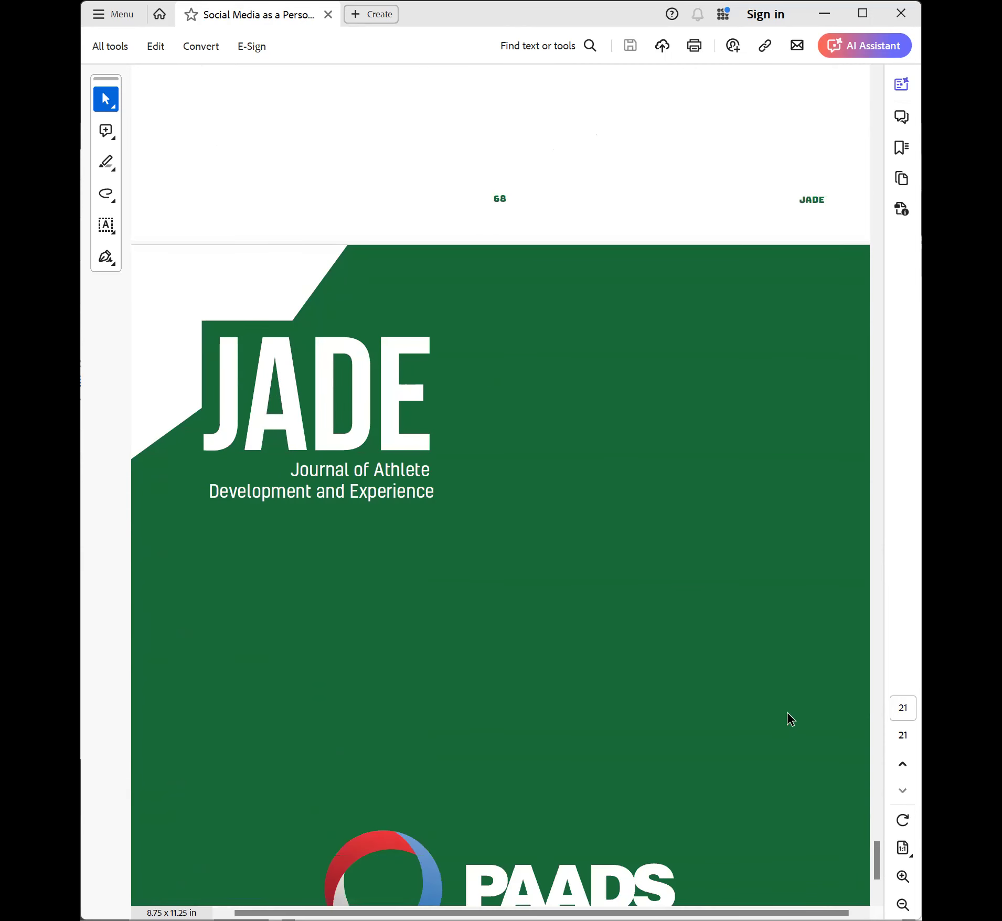
{"action": "scroll", "coordinate": [771, 734], "scroll_direction": "up", "scroll_amount": 3}
{"action": "scroll", "coordinate": [757, 749], "scroll_direction": "up", "scroll_amount": 12}
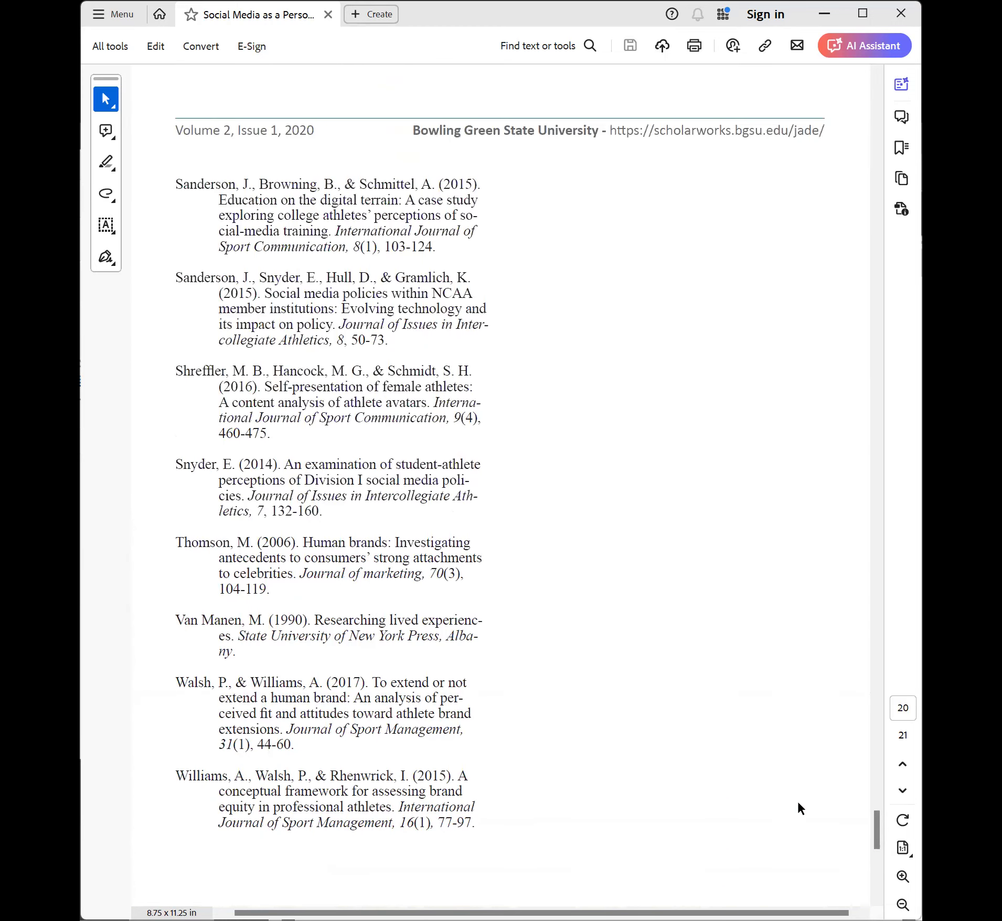
{"action": "scroll", "coordinate": [662, 719], "scroll_direction": "up", "scroll_amount": 5}
{"action": "scroll", "coordinate": [601, 726], "scroll_direction": "up", "scroll_amount": 8}
{"action": "scroll", "coordinate": [606, 665], "scroll_direction": "up", "scroll_amount": 10}
{"action": "scroll", "coordinate": [604, 665], "scroll_direction": "up", "scroll_amount": 13}
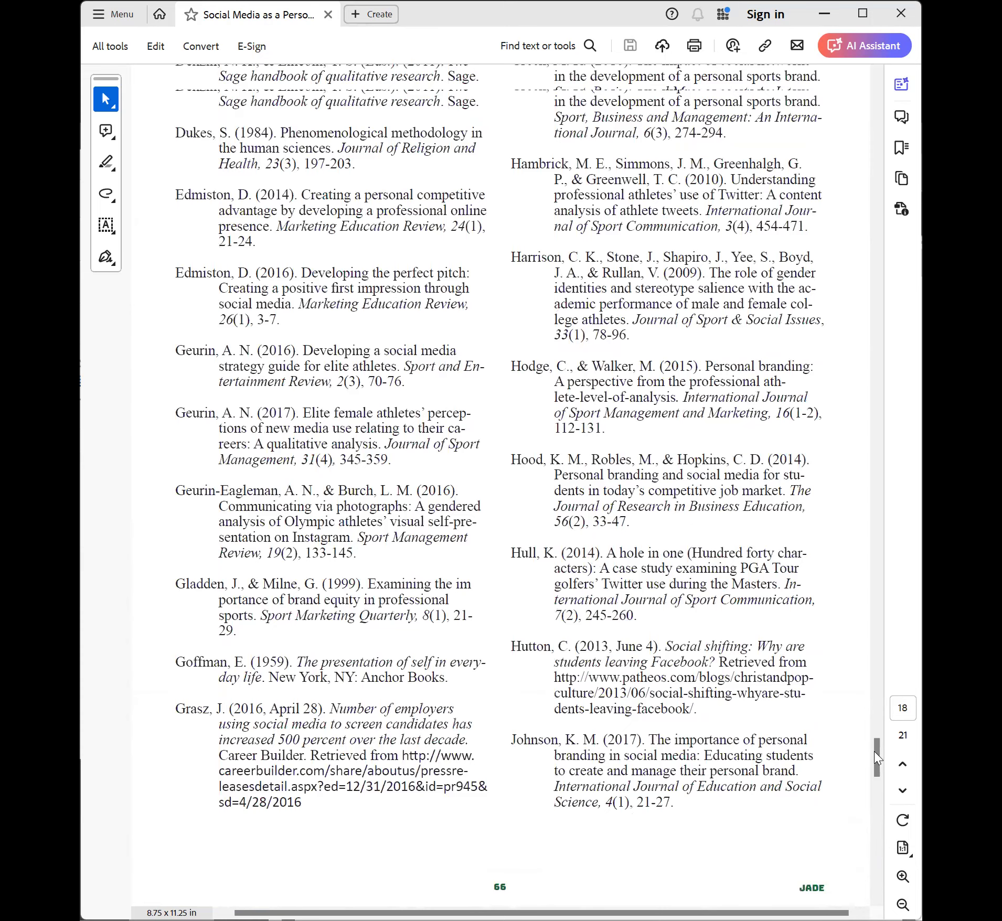
{"action": "scroll", "coordinate": [873, 751], "scroll_direction": "up", "scroll_amount": 9}
{"action": "scroll", "coordinate": [873, 671], "scroll_direction": "up", "scroll_amount": 20}
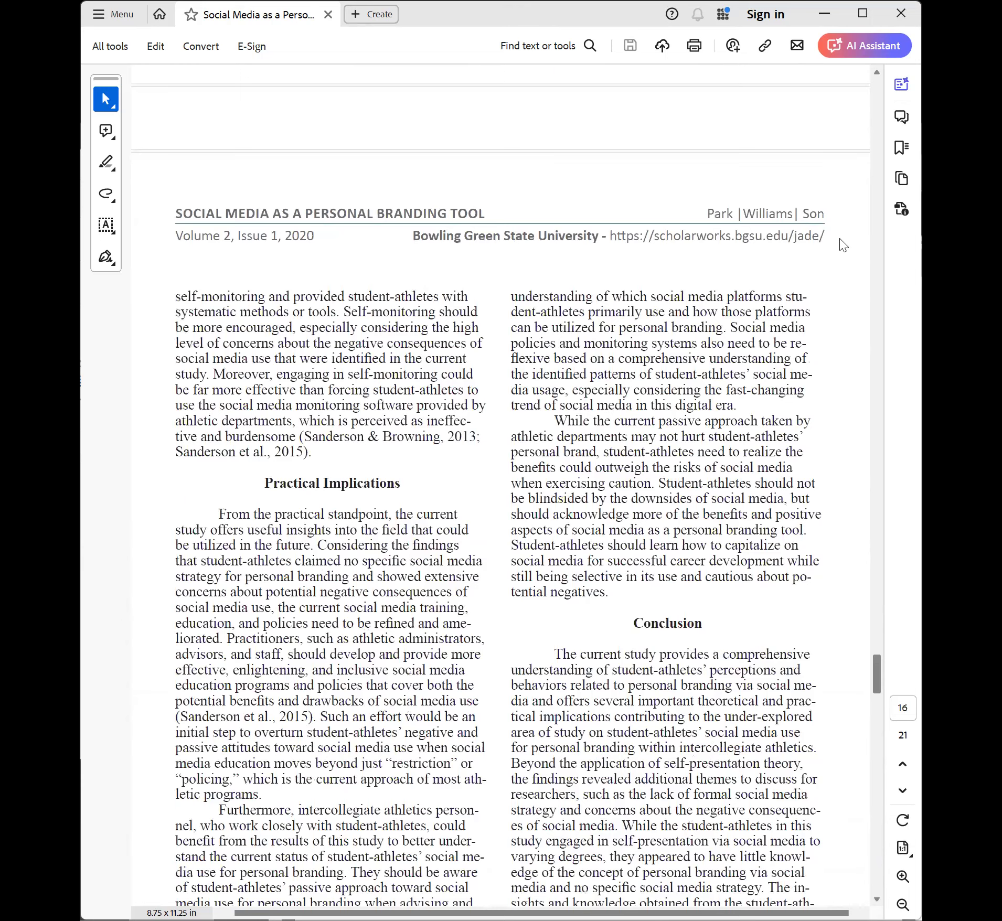
{"action": "scroll", "coordinate": [847, 173], "scroll_direction": "up", "scroll_amount": 20}
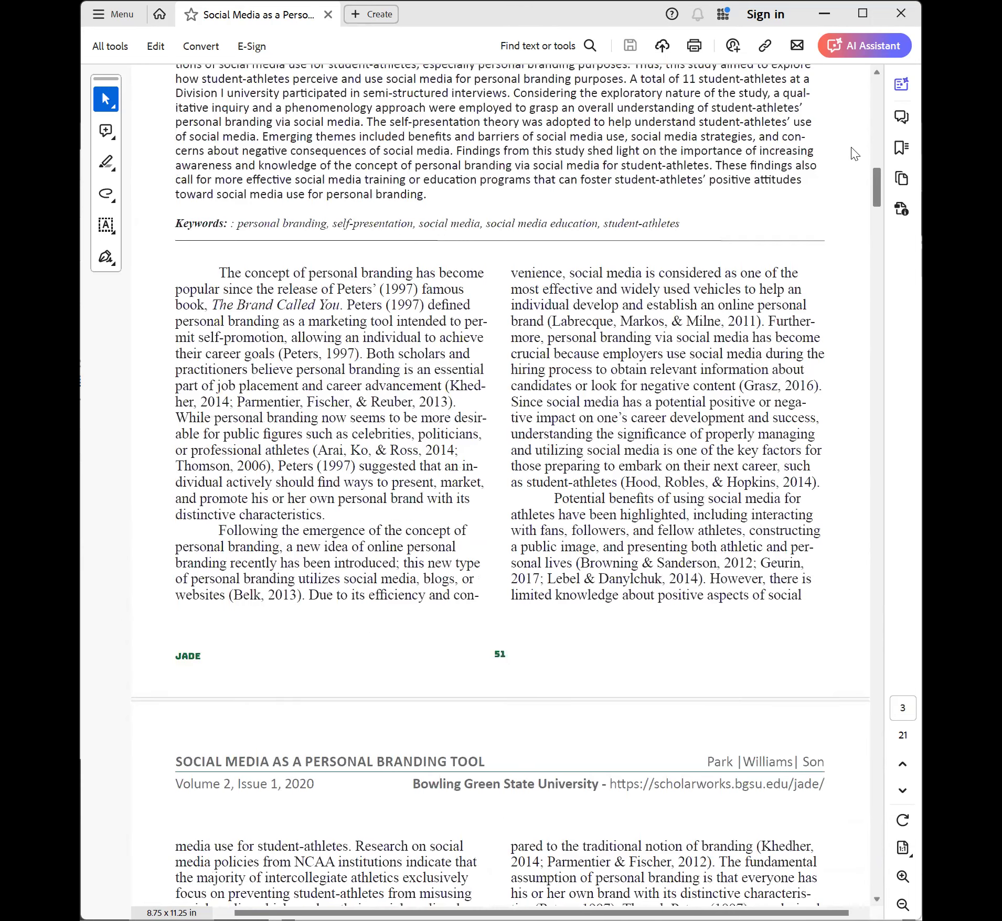
{"action": "scroll", "coordinate": [848, 186], "scroll_direction": "up", "scroll_amount": 5}
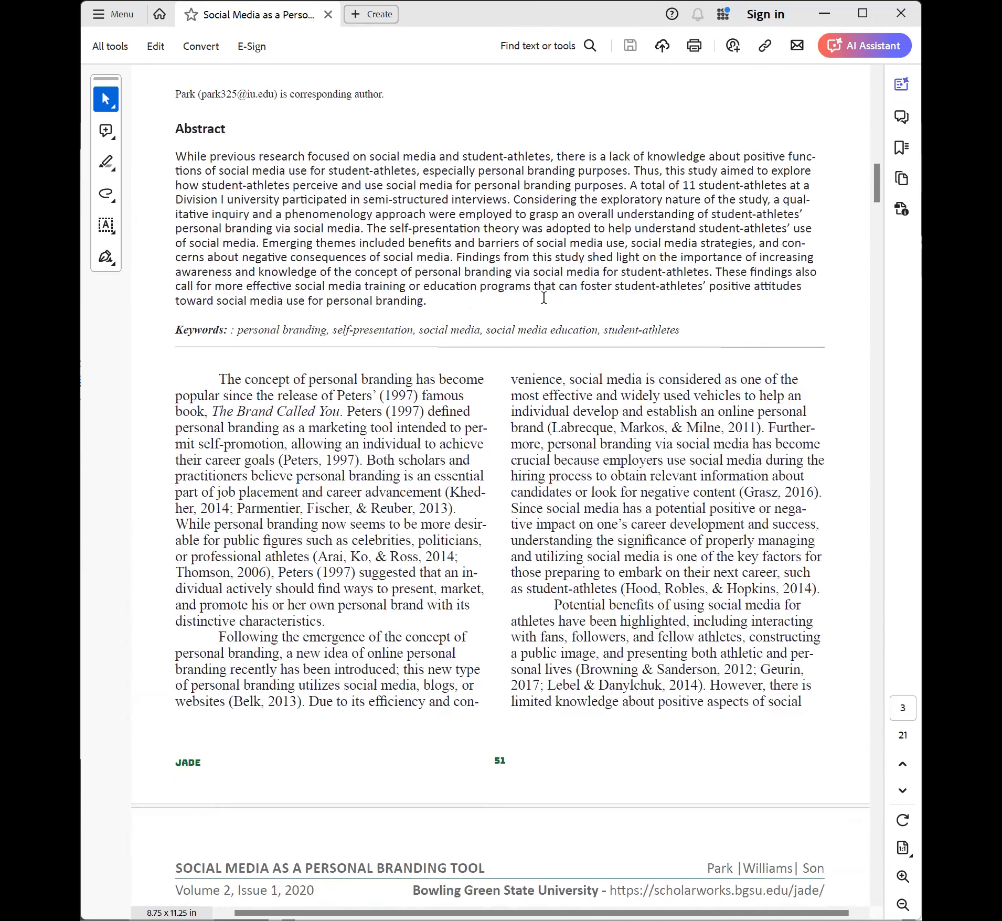
{"action": "scroll", "coordinate": [450, 414], "scroll_direction": "up", "scroll_amount": 2}
{"action": "scroll", "coordinate": [450, 413], "scroll_direction": "up", "scroll_amount": 1}
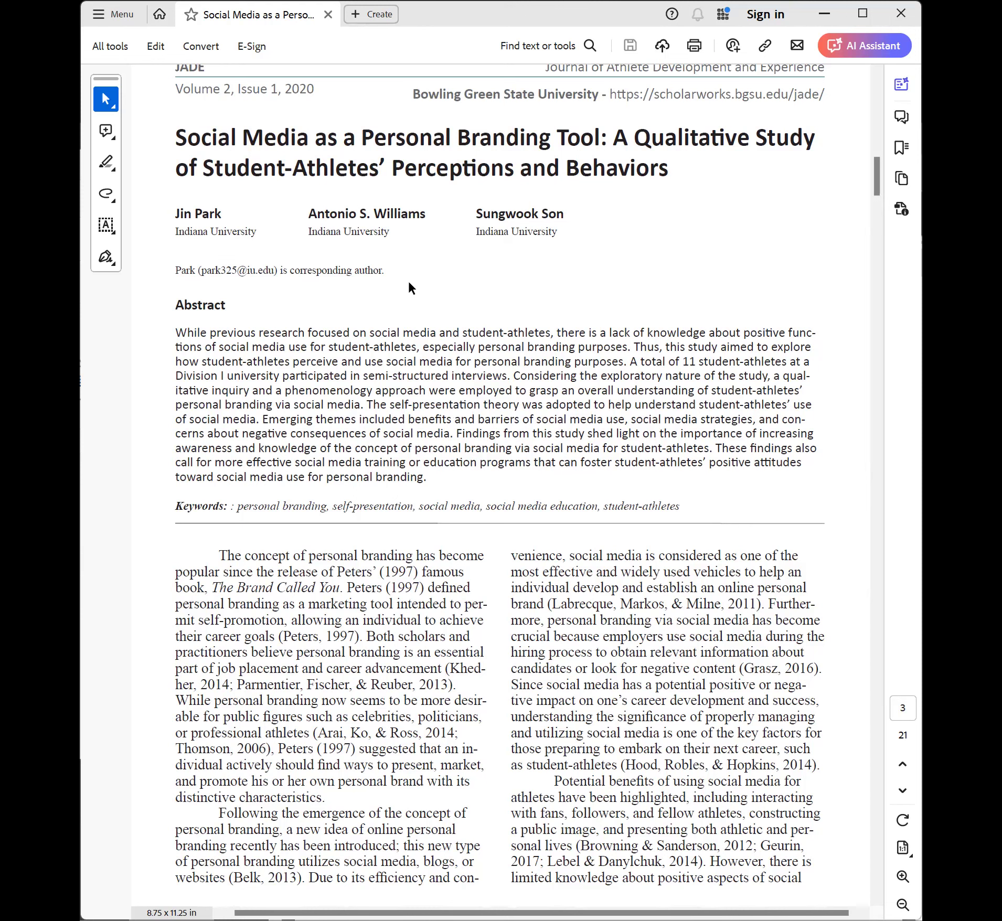
{"action": "right_click", "coordinate": [410, 287]}
{"action": "left_click", "coordinate": [368, 277]}
{"action": "left_click_drag", "start_coordinate": [152, 287], "coordinate": [849, 520]}
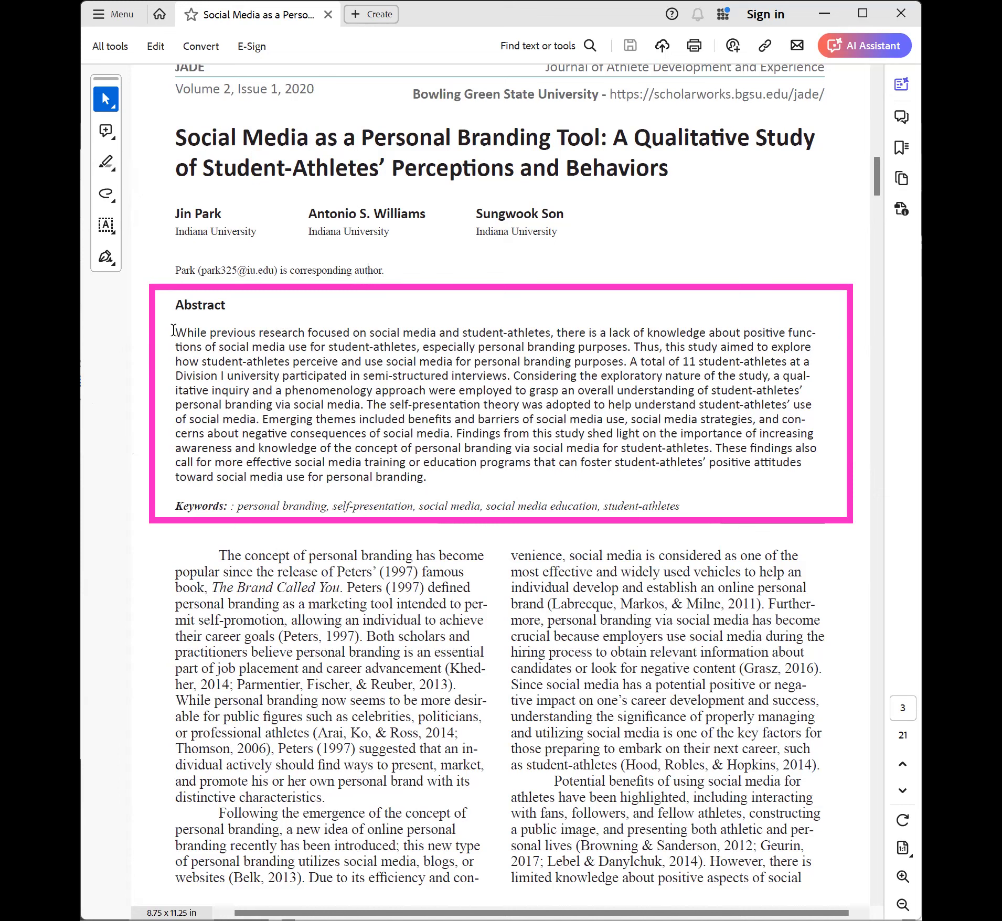
Highlight the abstract's opening sentence about the lack of knowledge on positive social media functions.
{"action": "mouse_move", "coordinate": [173, 330]}
{"action": "left_mouse_down"}
{"action": "mouse_move", "coordinate": [472, 362]}
{"action": "mouse_move", "coordinate": [436, 347]}
{"action": "mouse_move", "coordinate": [660, 347]}
{"action": "mouse_move", "coordinate": [629, 346]}
{"action": "left_mouse_up"}
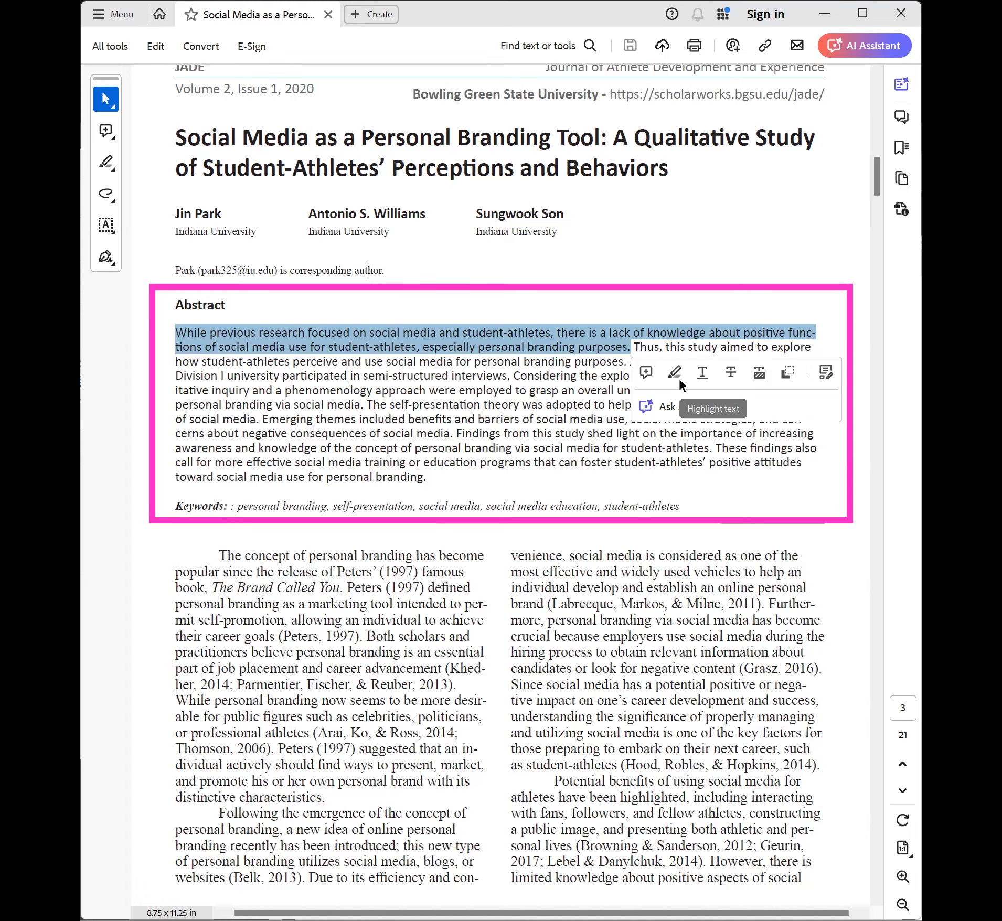
{"action": "left_click", "coordinate": [678, 368]}
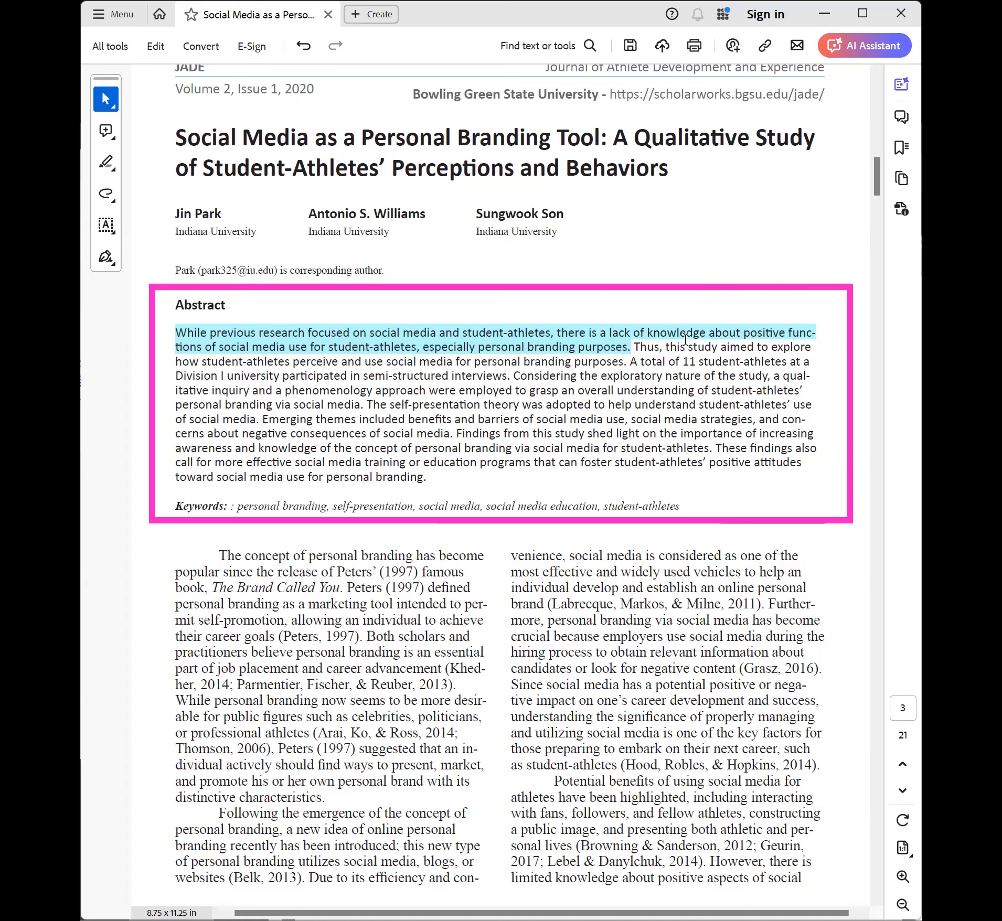
{"action": "left_click", "coordinate": [631, 343]}
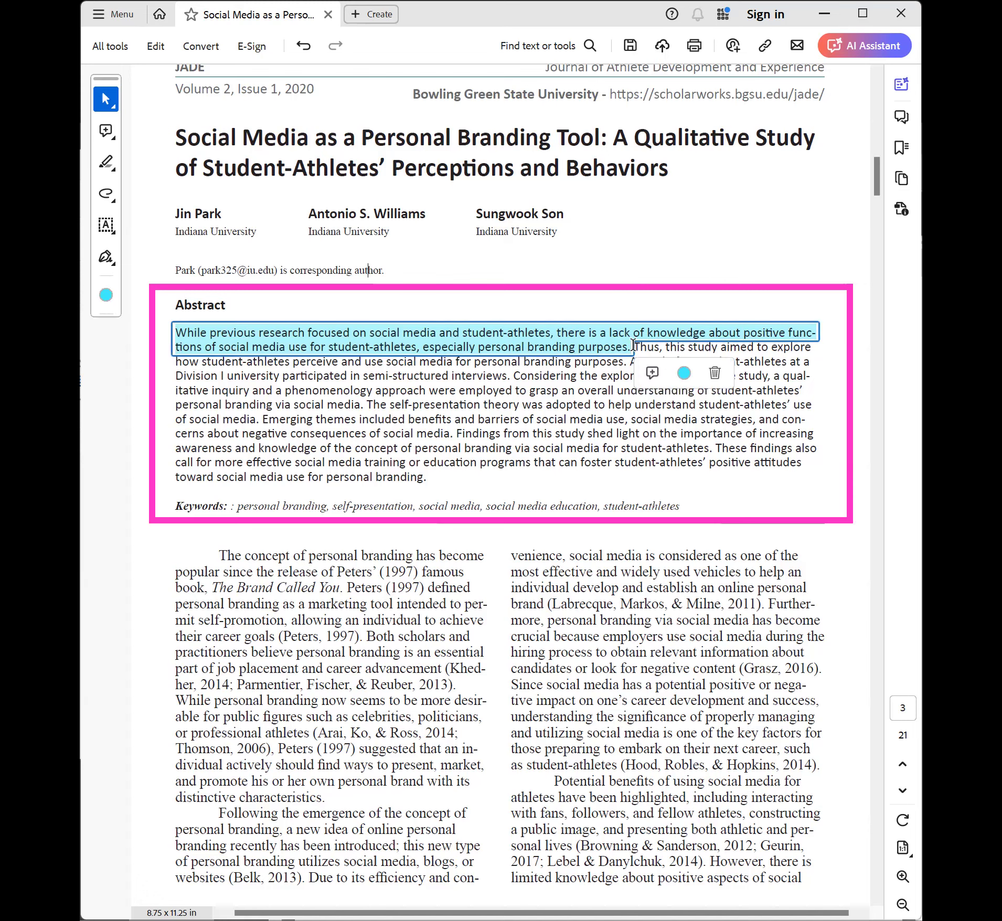
{"action": "left_click", "coordinate": [105, 131]}
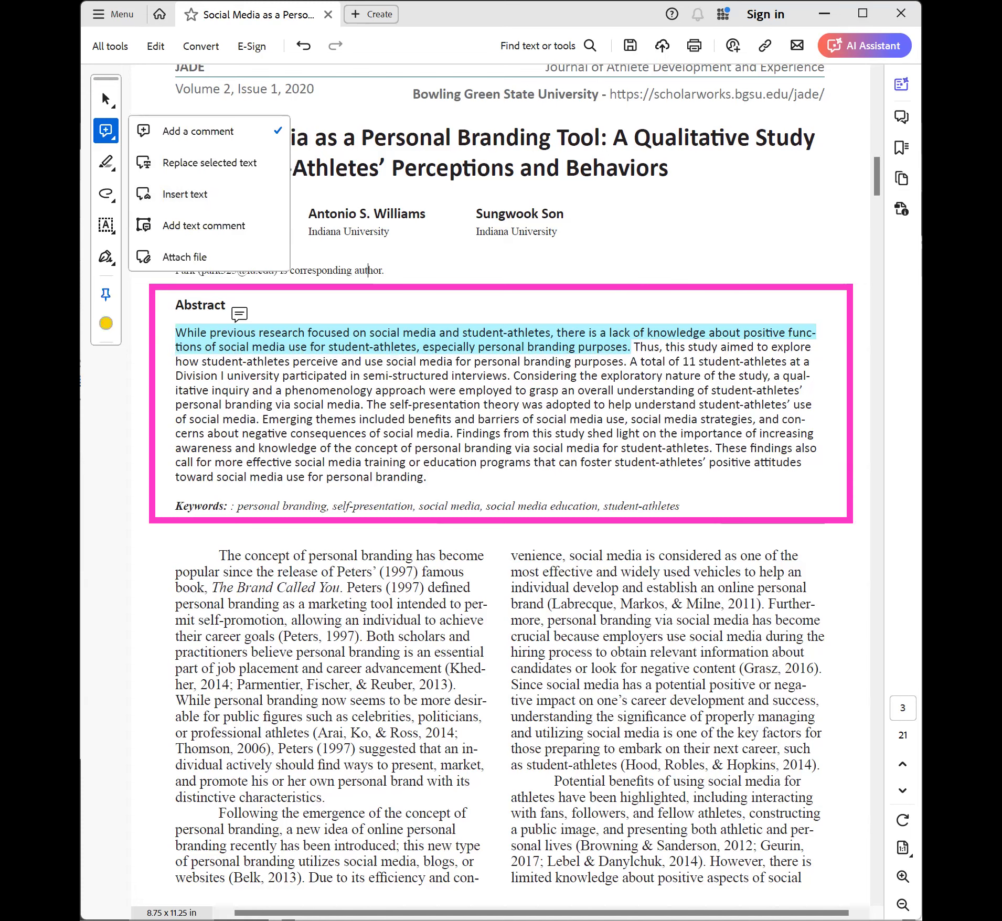
Post a note at the abstract's start: 'The authors read everything available and found a gap in knowledge.'.
{"action": "left_click", "coordinate": [166, 325]}
{"action": "type", "text": "The authors "}
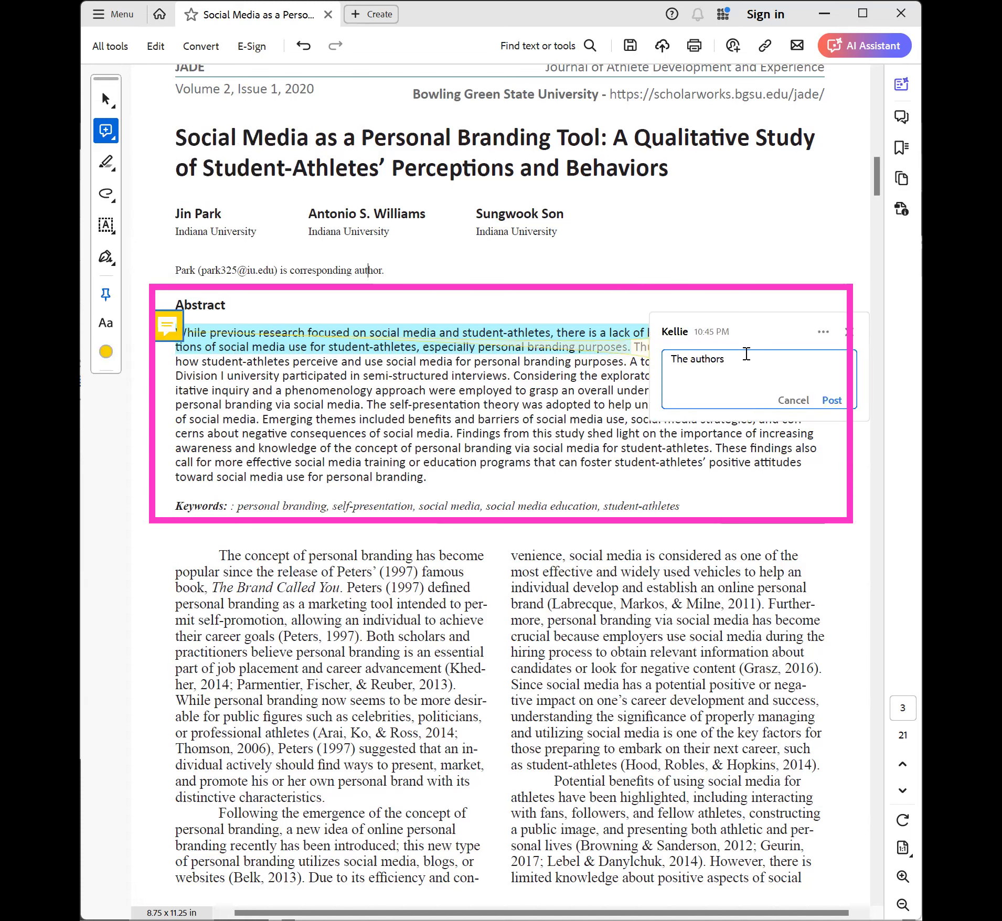
{"action": "type", "text": "read ever thing available and fou"}
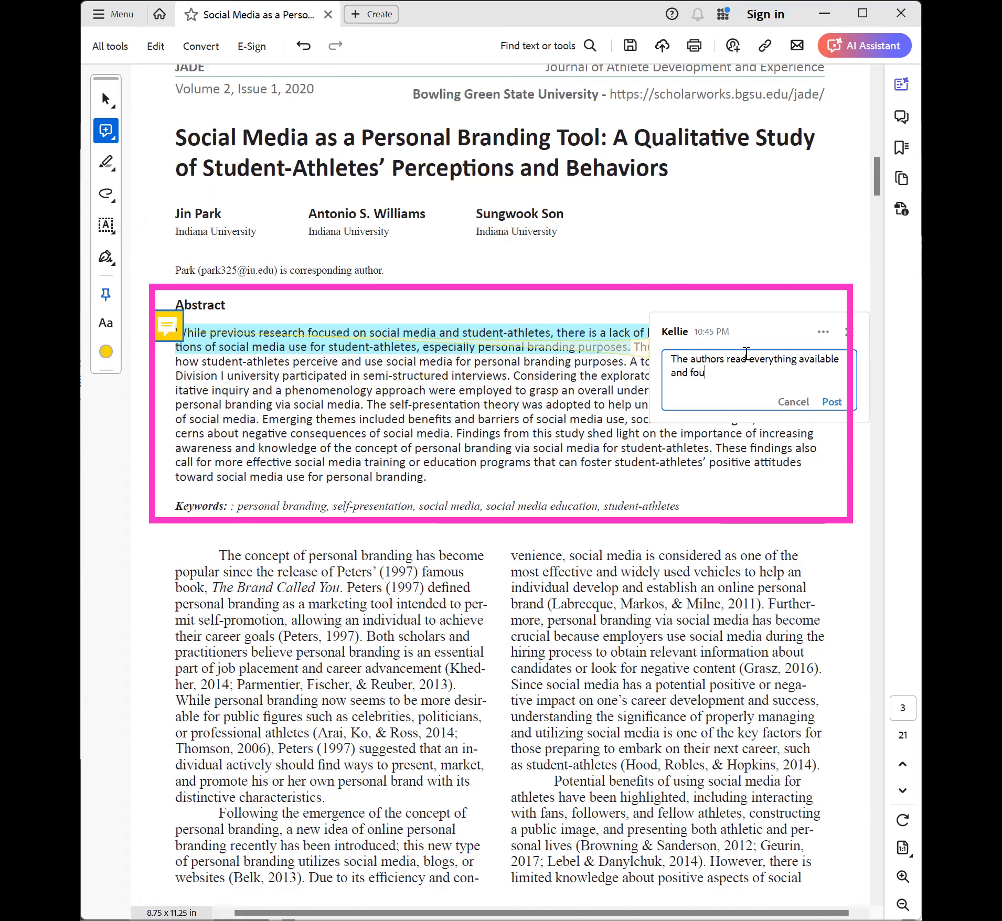
{"action": "type", "text": "nd a a gap"}
{"action": "key", "text": "BackSpace"}
{"action": "key", "text": "BackSpace"}
{"action": "key", "text": "BackSpace"}
{"action": "key", "text": "BackSpace"}
{"action": "key", "text": "BackSpace"}
{"action": "type", "text": "gap in kn o"}
{"action": "type", "text": "le"}
{"action": "key", "text": "BackSpace"}
{"action": "key", "text": "BackSpace"}
{"action": "key", "text": "BackSpace"}
{"action": "key", "text": "BackSpace"}
{"action": "type", "text": "owledge"}
{"action": "left_click", "coordinate": [833, 404]}
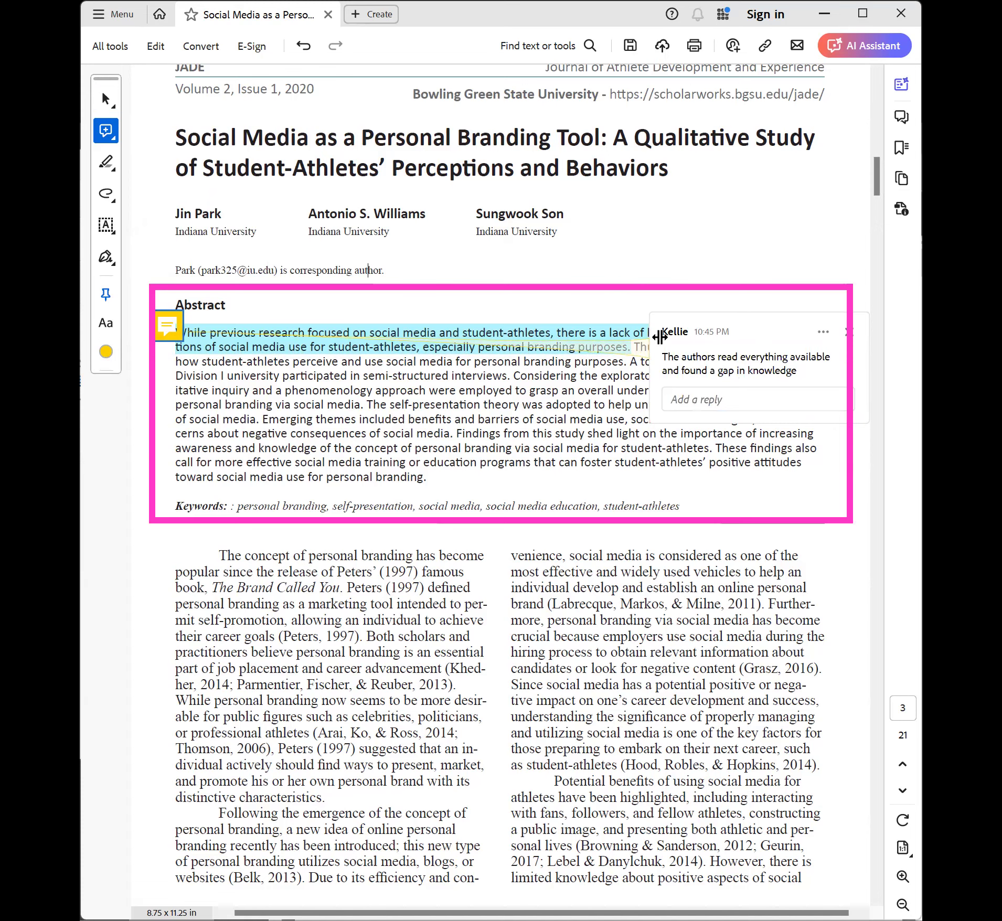
Post a second note on the study-aim sentence: 'They are telling me about the research design.'.
{"action": "key", "text": "Escape"}
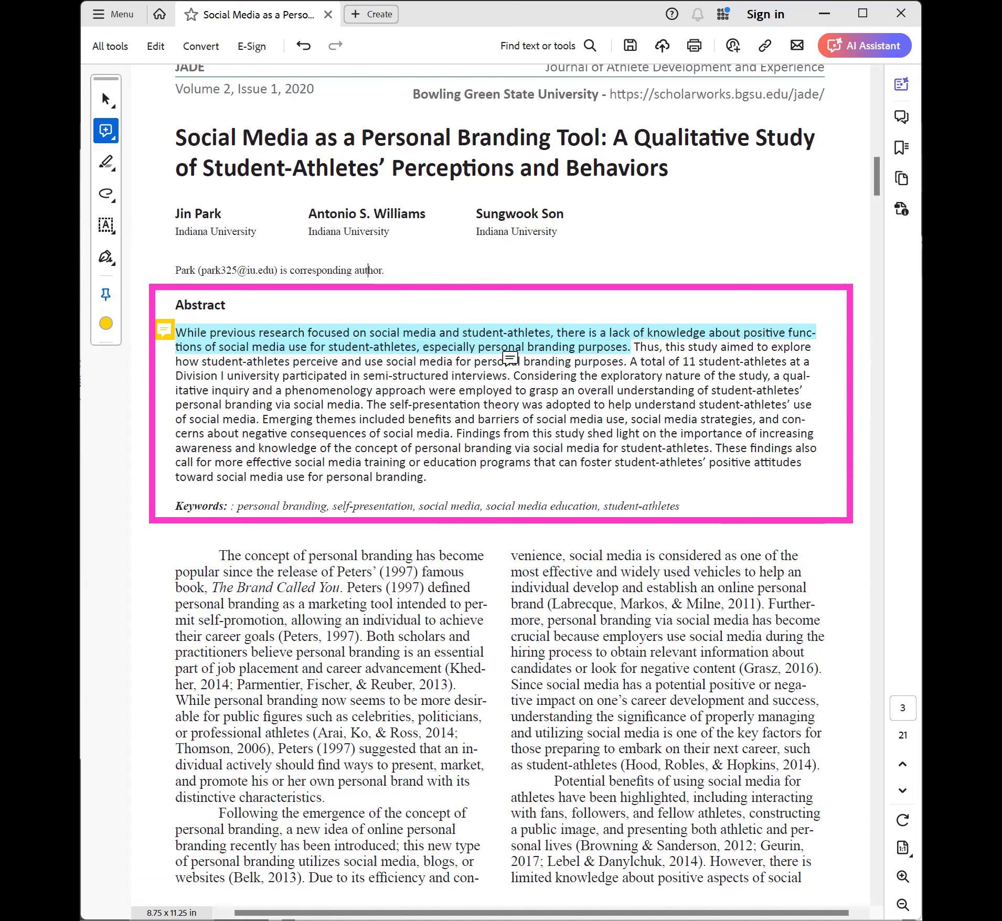
{"action": "left_click", "coordinate": [510, 358]}
{"action": "type", "text": "They are telling me about the research design"}
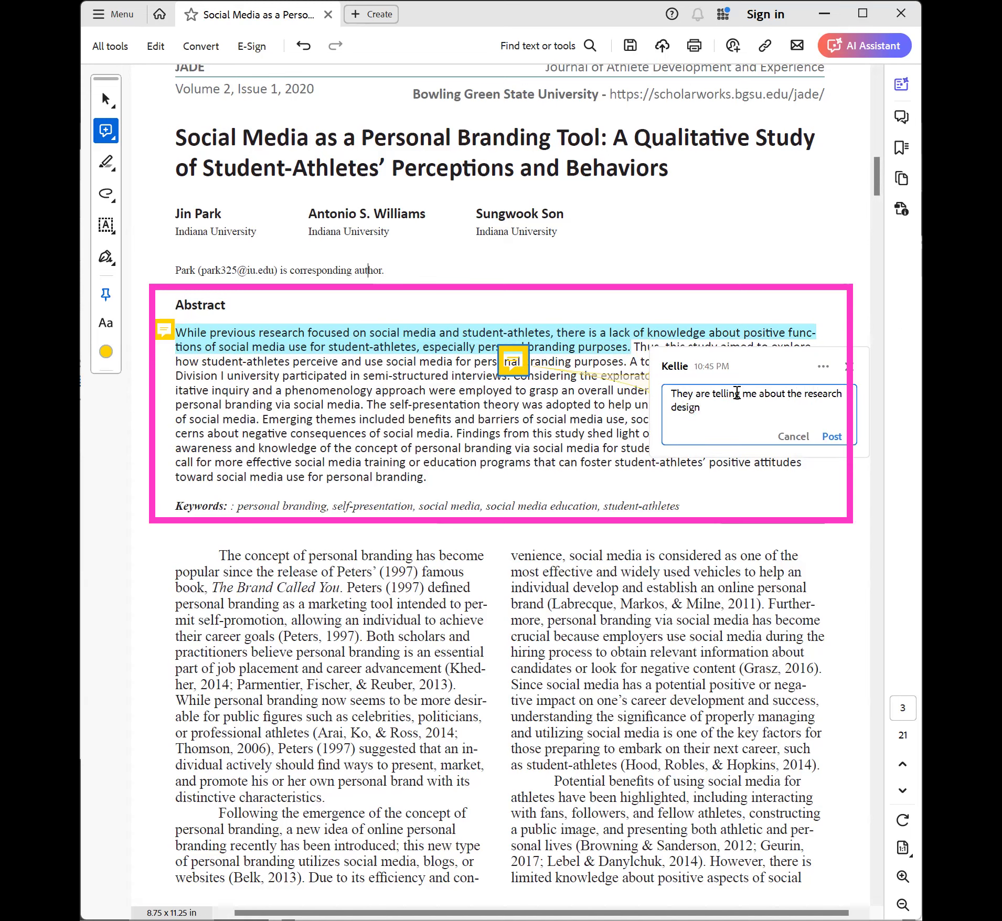
{"action": "left_click", "coordinate": [835, 437]}
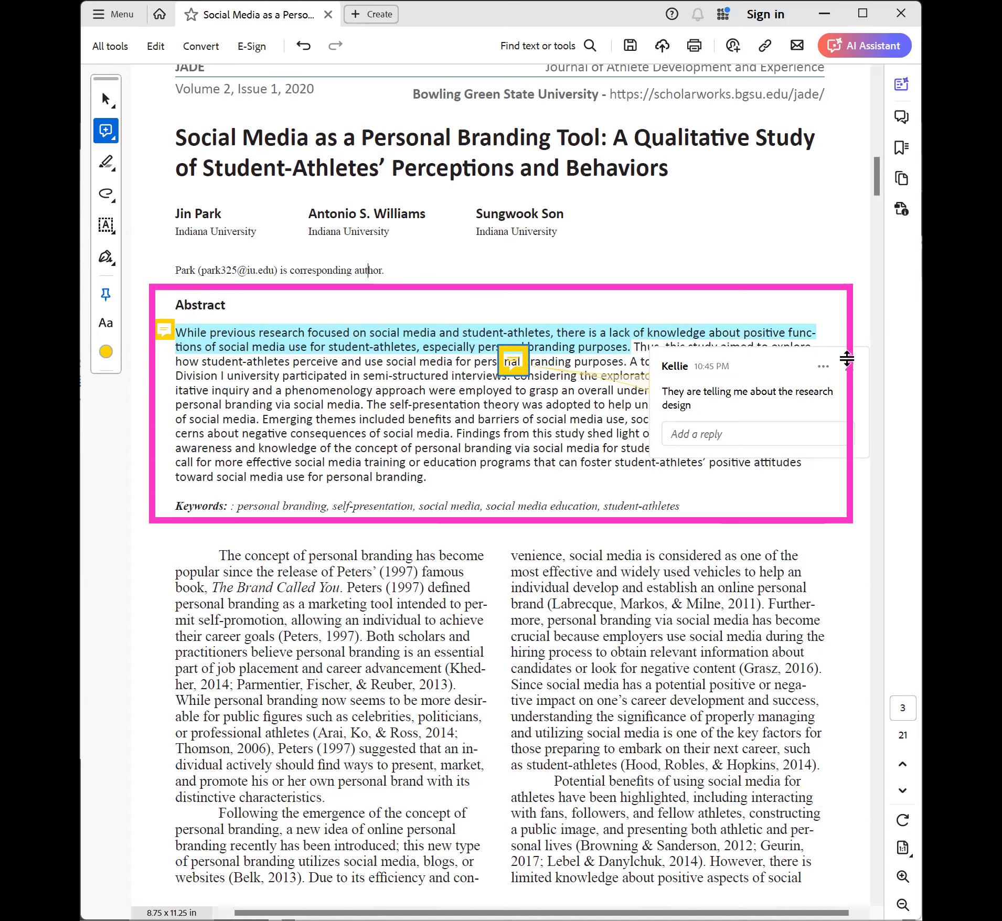
Close the open comment popup on page 3.
{"action": "key", "text": "Escape"}
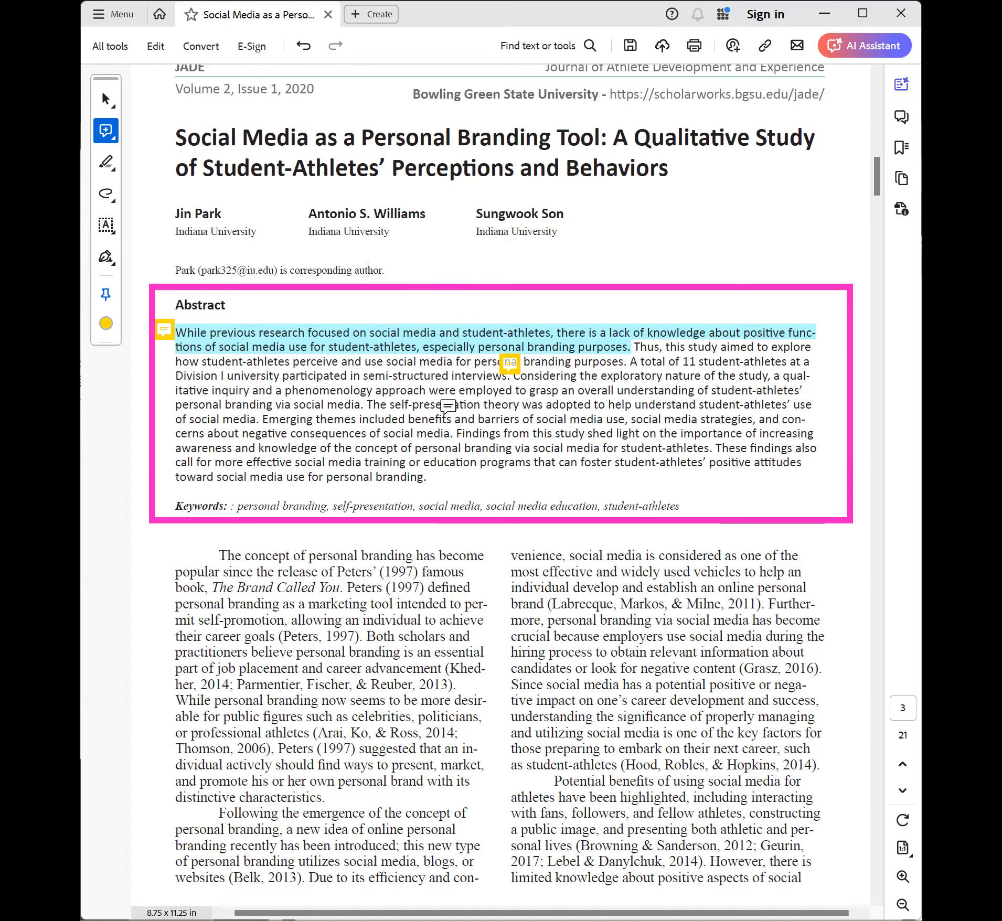
Highlight the abstract's Emerging themes sentence, then delete that highlight again.
{"action": "left_click", "coordinate": [103, 131]}
{"action": "left_click", "coordinate": [105, 167]}
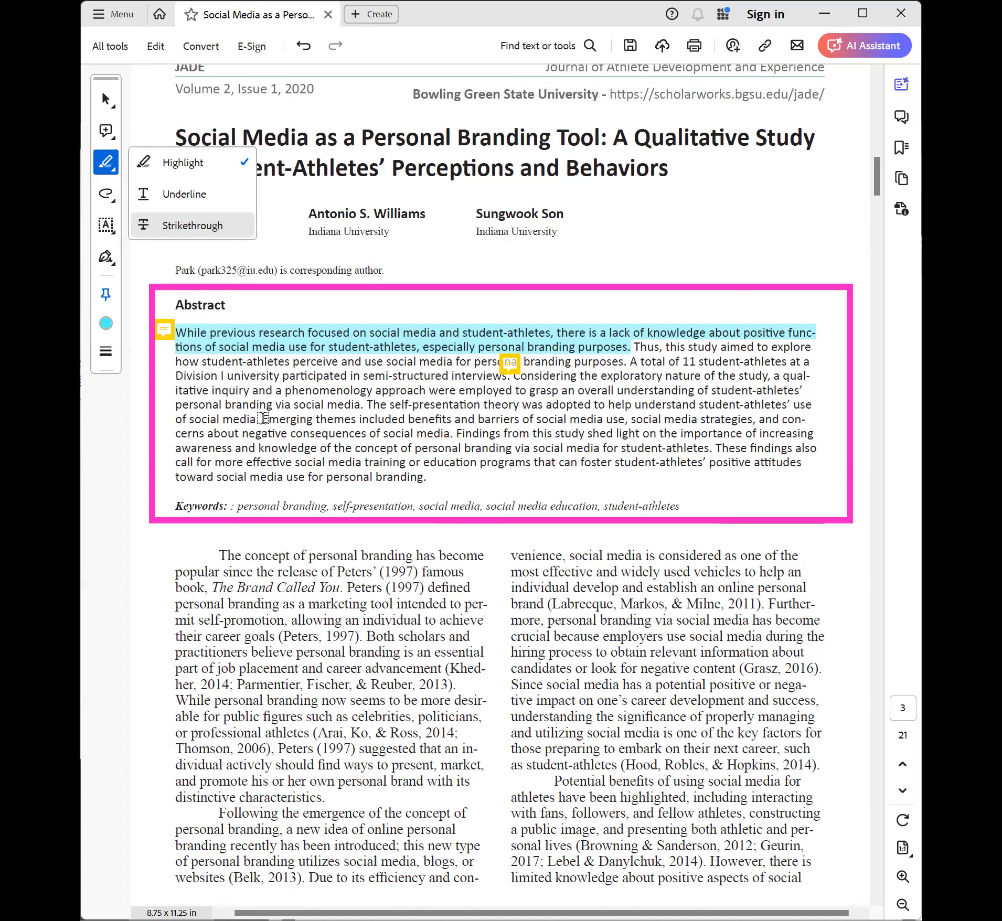
{"action": "left_click_drag", "start_coordinate": [265, 419], "coordinate": [454, 433]}
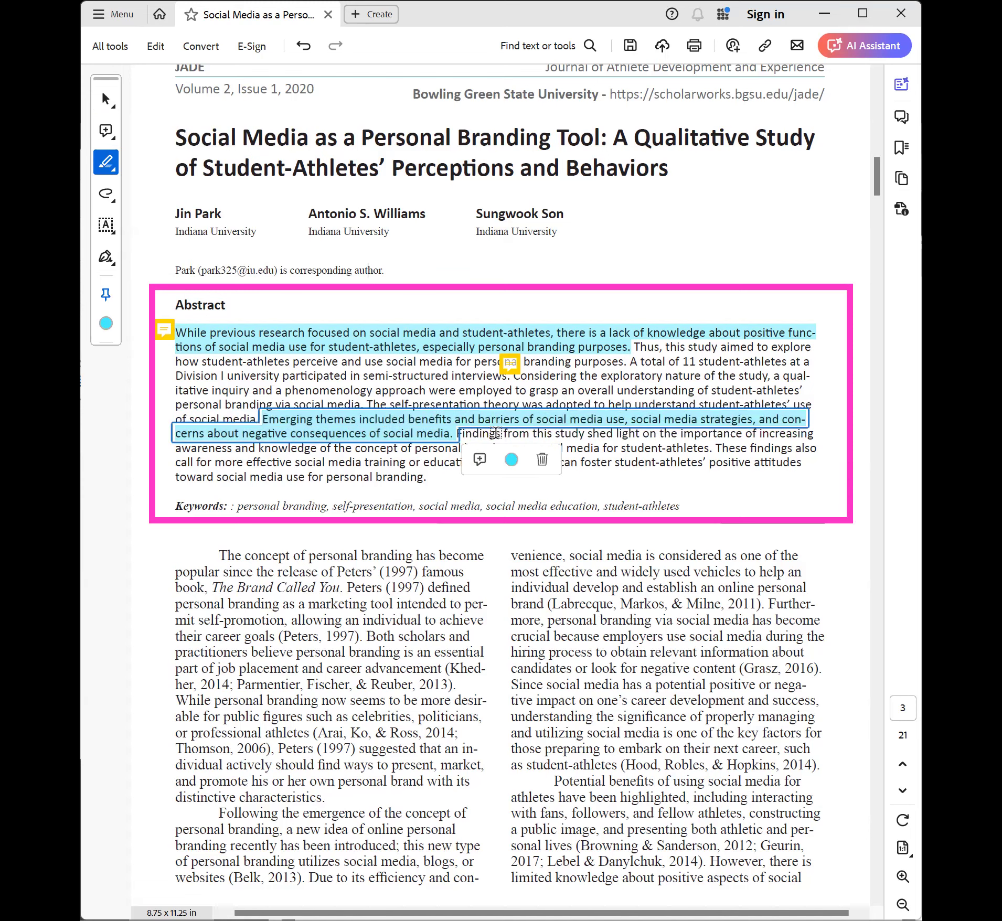
{"action": "left_click", "coordinate": [461, 432]}
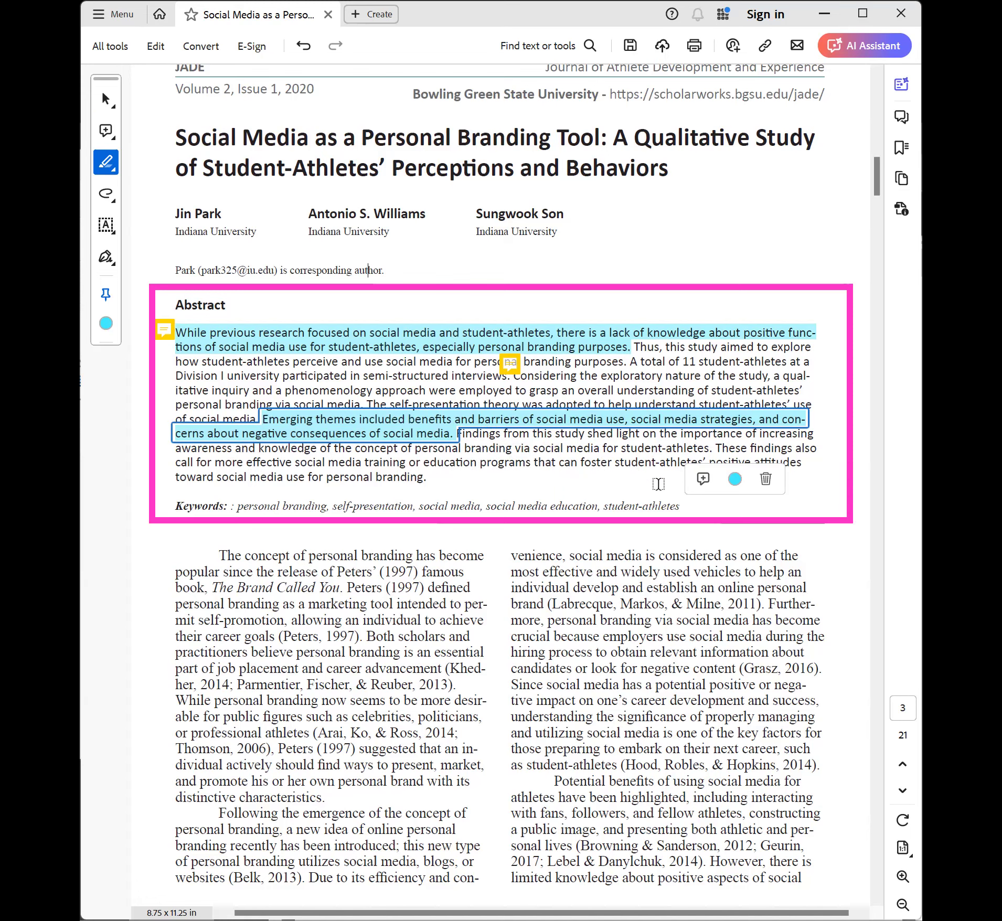
{"action": "mouse_move", "coordinate": [650, 474]}
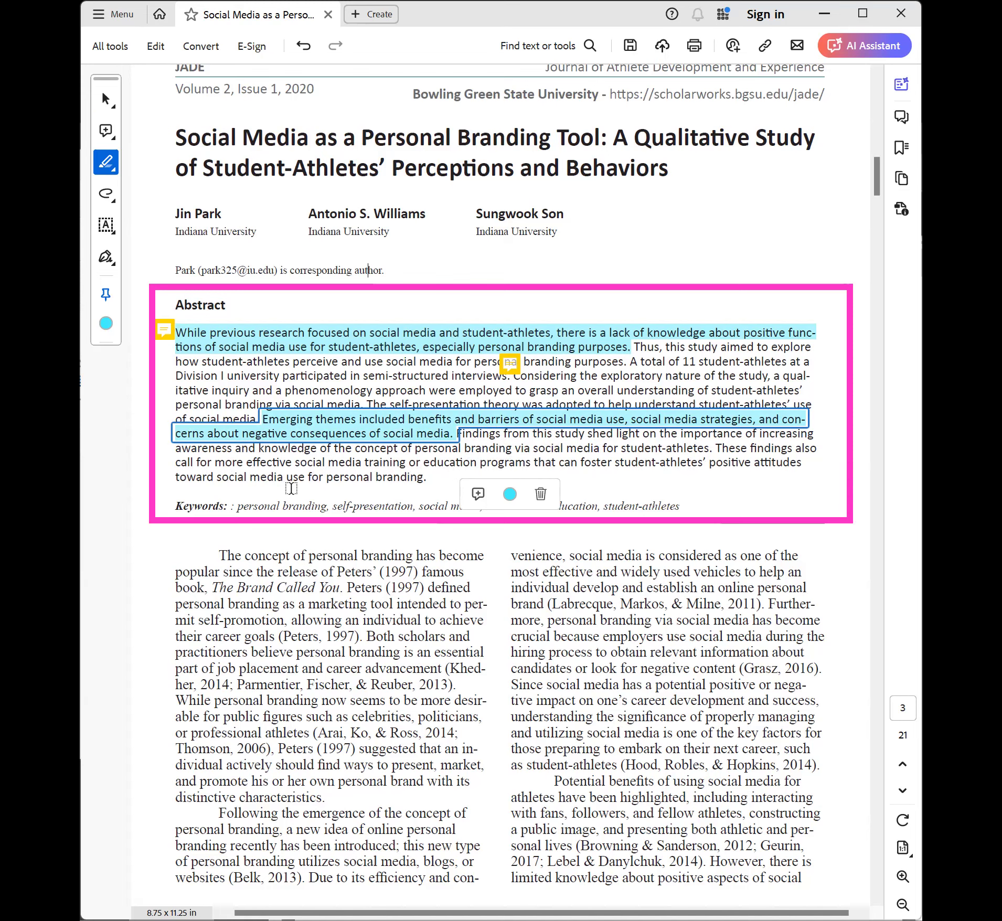
{"action": "left_click", "coordinate": [542, 493]}
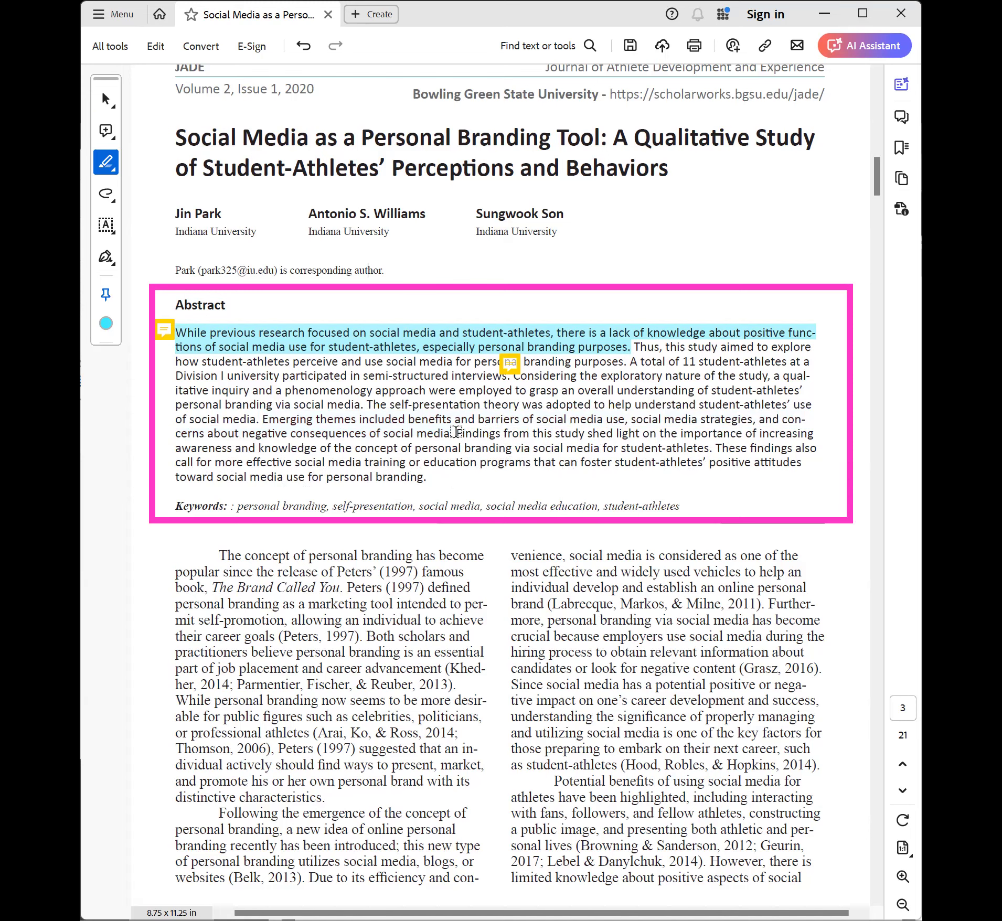
Highlight the abstract's closing sentences from 'Findings from this study' through 'for personal branding.'.
{"action": "mouse_move", "coordinate": [455, 433]}
{"action": "left_mouse_down"}
{"action": "mouse_move", "coordinate": [464, 445]}
{"action": "mouse_move", "coordinate": [454, 476]}
{"action": "mouse_move", "coordinate": [431, 478]}
{"action": "left_mouse_up"}
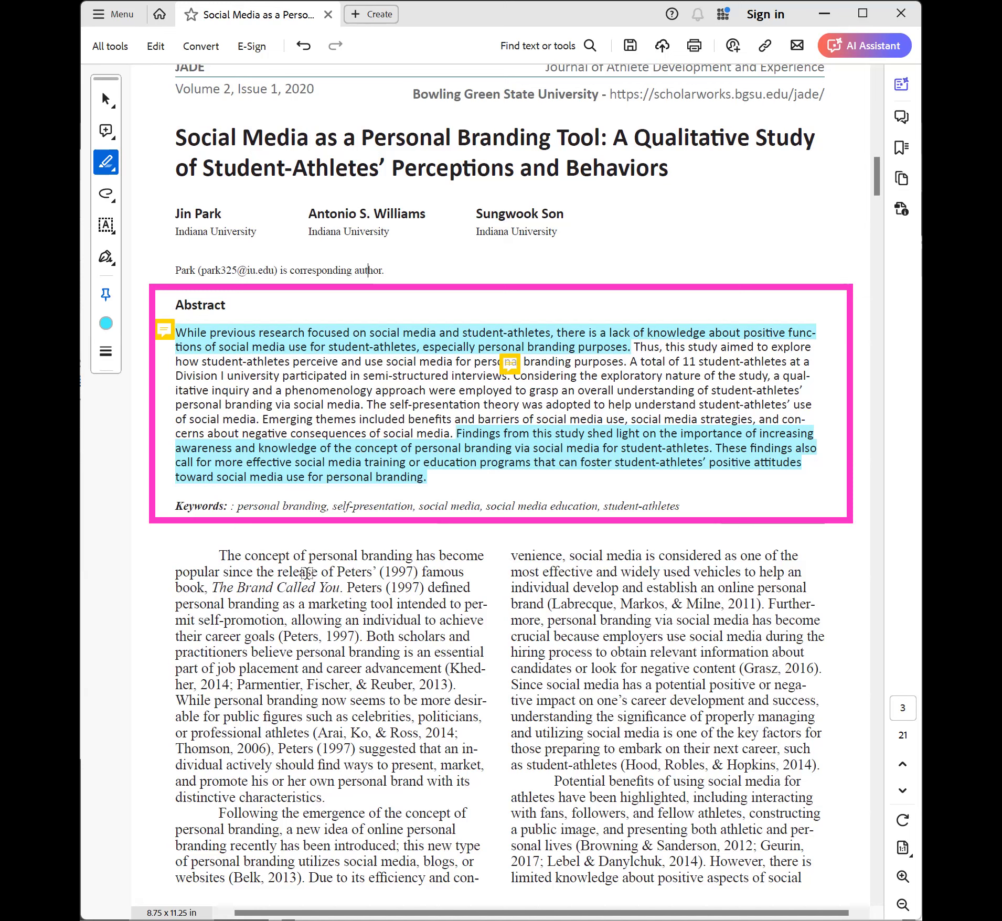
Highlight the citations Peters (1997), Arai, Ko & Ross, Belk 2013, Labrecque et al., Grasz 2016, Hood et al.
{"action": "mouse_move", "coordinate": [278, 572]}
{"action": "left_mouse_down"}
{"action": "mouse_move", "coordinate": [470, 588]}
{"action": "mouse_move", "coordinate": [420, 572]}
{"action": "mouse_move", "coordinate": [425, 588]}
{"action": "left_mouse_up"}
{"action": "mouse_move", "coordinate": [244, 637]}
{"action": "left_mouse_down"}
{"action": "mouse_move", "coordinate": [446, 636]}
{"action": "mouse_move", "coordinate": [480, 675]}
{"action": "mouse_move", "coordinate": [485, 705]}
{"action": "mouse_move", "coordinate": [455, 686]}
{"action": "left_mouse_up"}
{"action": "mouse_move", "coordinate": [297, 732]}
{"action": "left_mouse_down"}
{"action": "mouse_move", "coordinate": [356, 723]}
{"action": "mouse_move", "coordinate": [414, 734]}
{"action": "mouse_move", "coordinate": [305, 750]}
{"action": "mouse_move", "coordinate": [355, 751]}
{"action": "mouse_move", "coordinate": [357, 738]}
{"action": "left_mouse_up"}
{"action": "left_click_drag", "start_coordinate": [227, 877], "coordinate": [318, 870]}
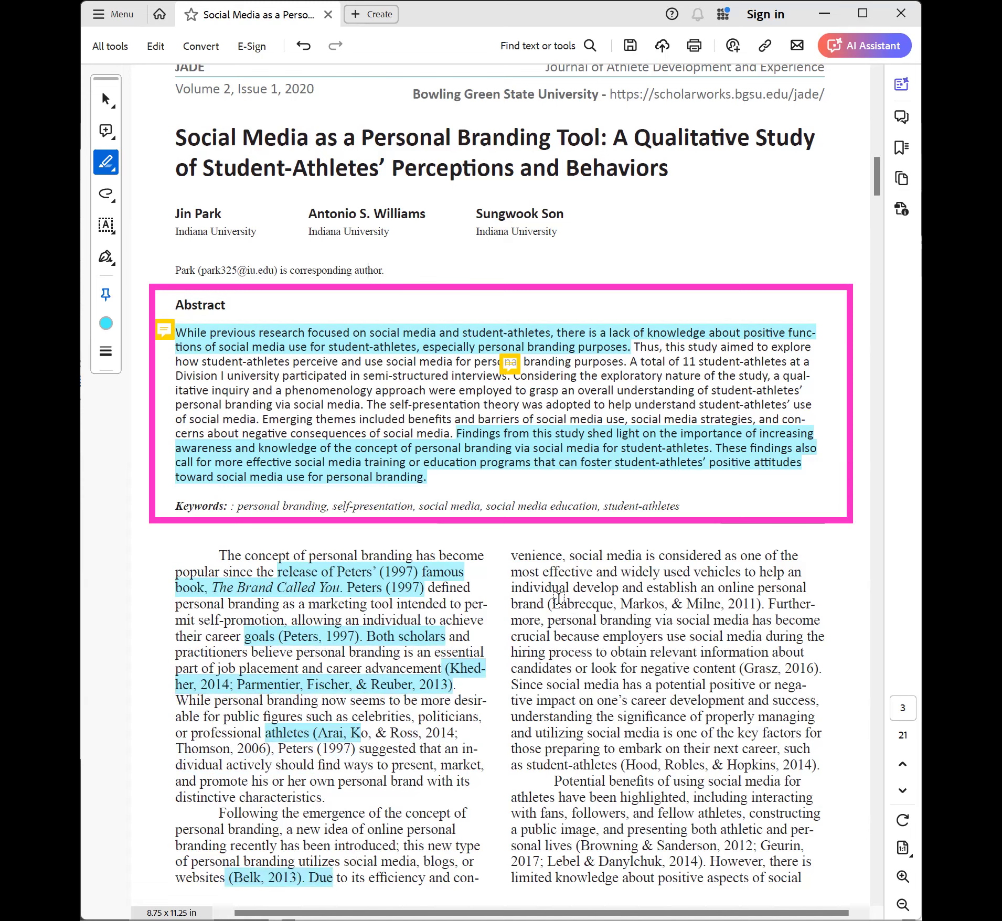
{"action": "left_click_drag", "start_coordinate": [547, 603], "coordinate": [797, 600]}
{"action": "left_click_drag", "start_coordinate": [736, 670], "coordinate": [821, 670]}
{"action": "left_click_drag", "start_coordinate": [610, 782], "coordinate": [771, 767]}
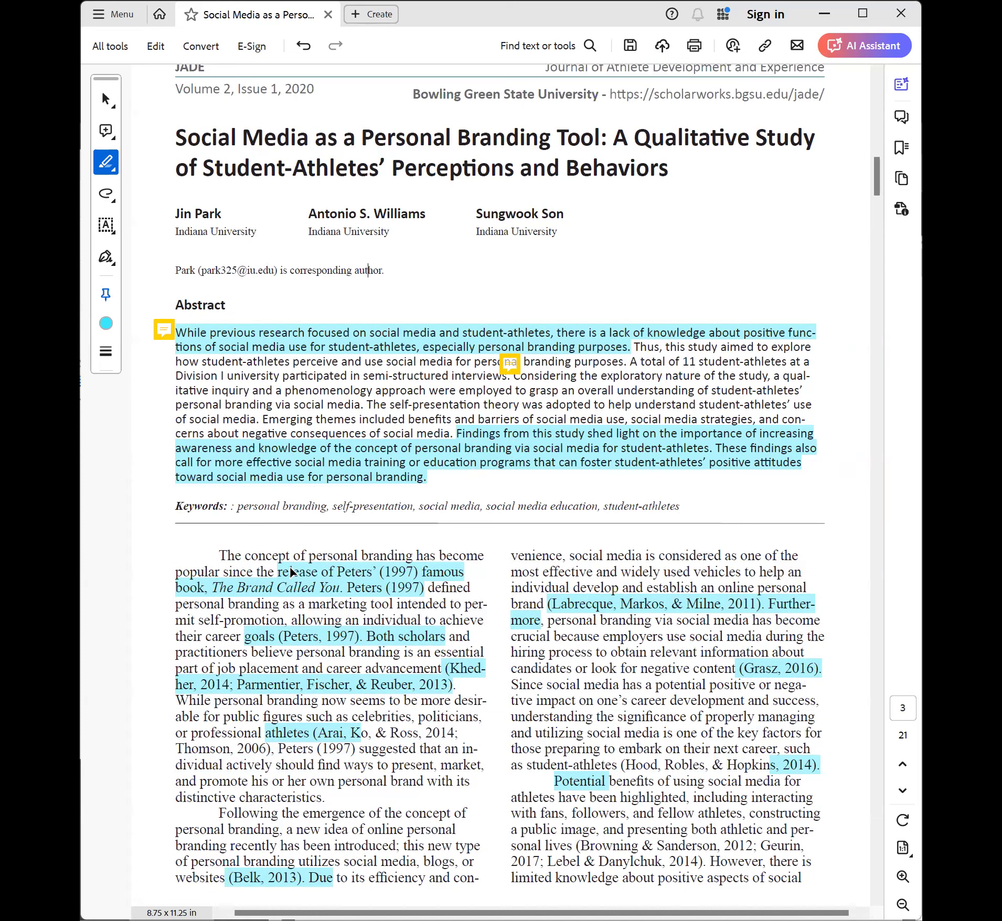
Scroll down to page 5 of 21, where the Literature Review's 'Personal Branding via Social Media' section begins.
{"action": "scroll", "coordinate": [360, 468], "scroll_direction": "down", "scroll_amount": 2}
{"action": "scroll", "coordinate": [359, 468], "scroll_direction": "down", "scroll_amount": 3}
{"action": "scroll", "coordinate": [430, 389], "scroll_direction": "down", "scroll_amount": 2}
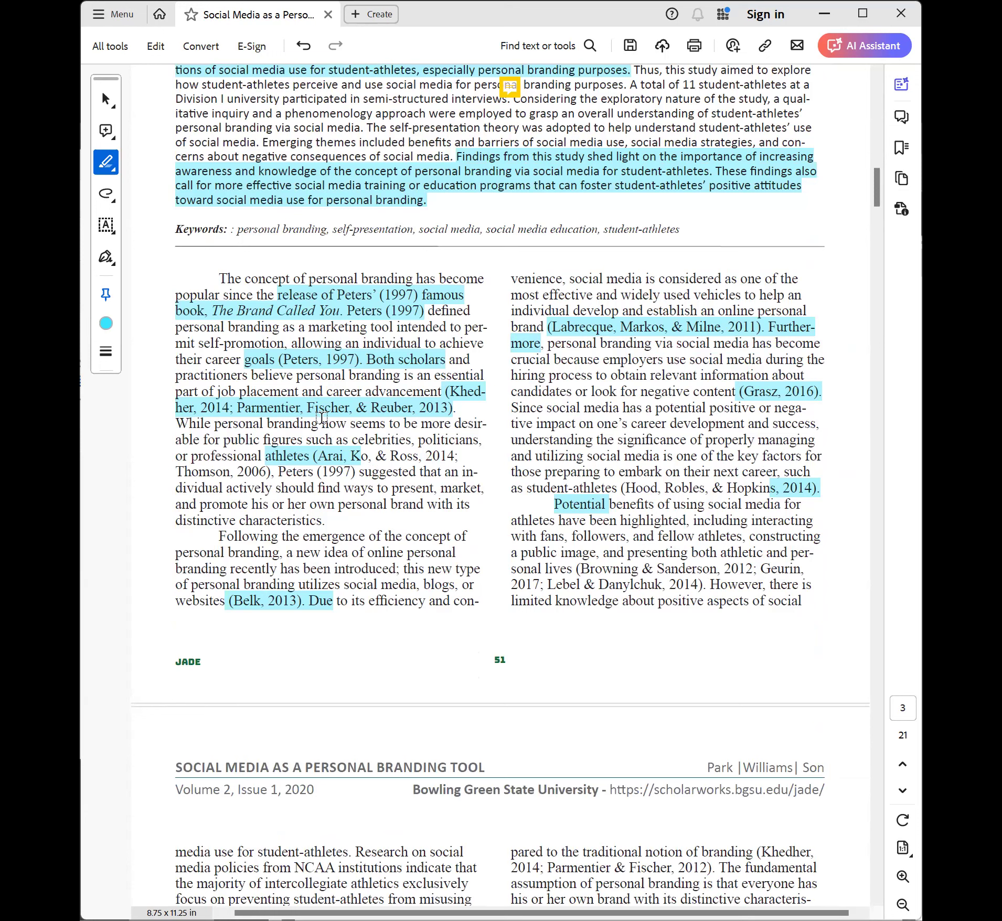
{"action": "scroll", "coordinate": [555, 400], "scroll_direction": "down", "scroll_amount": 4}
{"action": "scroll", "coordinate": [546, 382], "scroll_direction": "down", "scroll_amount": 3}
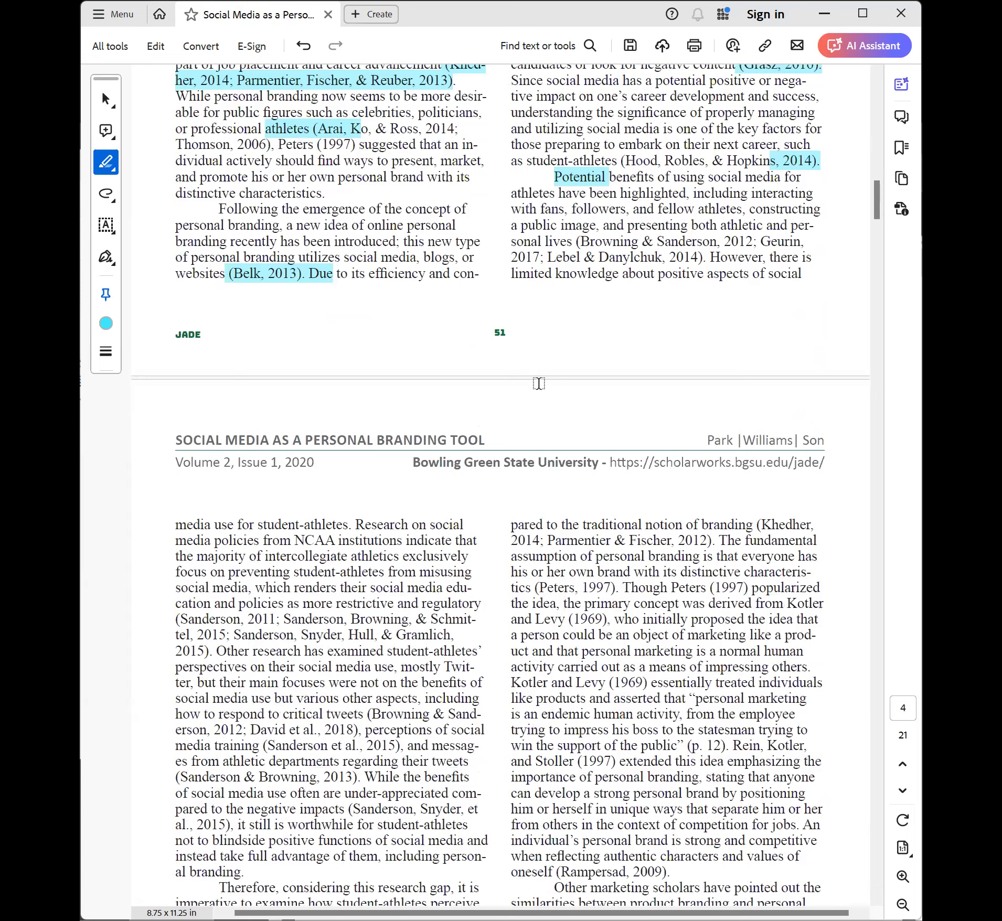
{"action": "scroll", "coordinate": [539, 384], "scroll_direction": "down", "scroll_amount": 7}
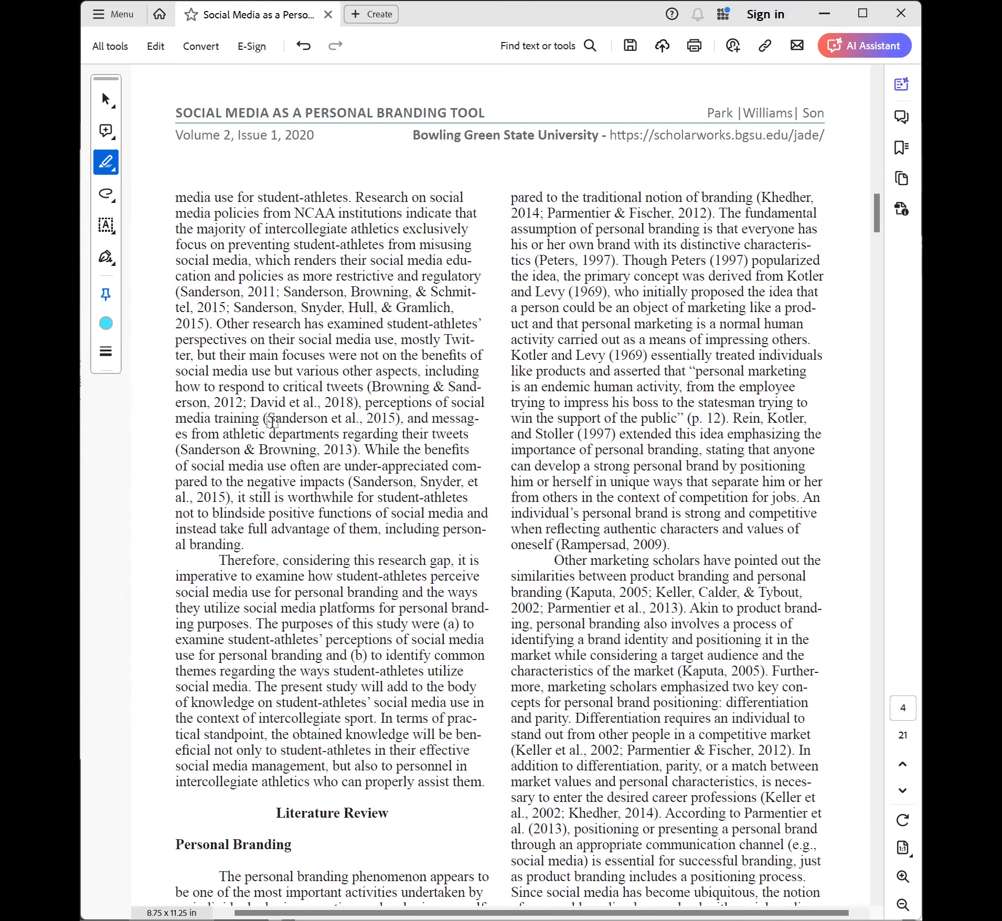
{"action": "scroll", "coordinate": [344, 271], "scroll_direction": "down", "scroll_amount": 4}
{"action": "scroll", "coordinate": [344, 270], "scroll_direction": "down", "scroll_amount": 14}
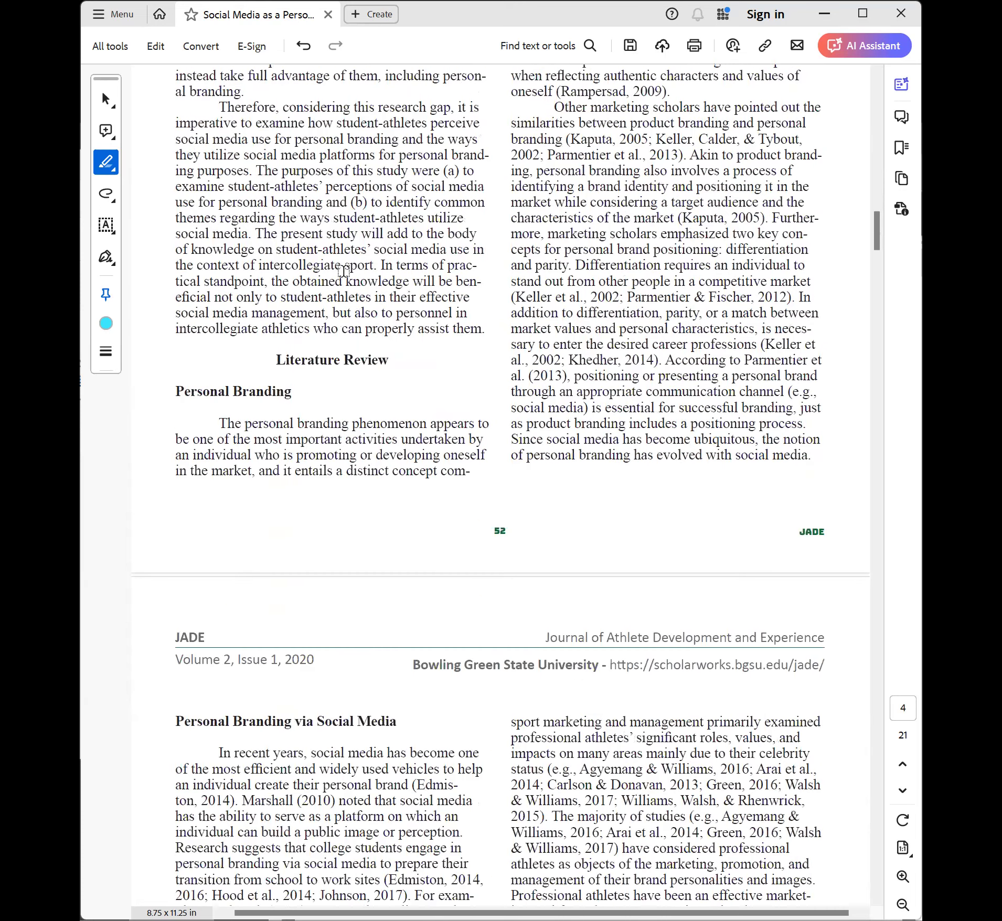
{"action": "scroll", "coordinate": [343, 271], "scroll_direction": "down", "scroll_amount": 5}
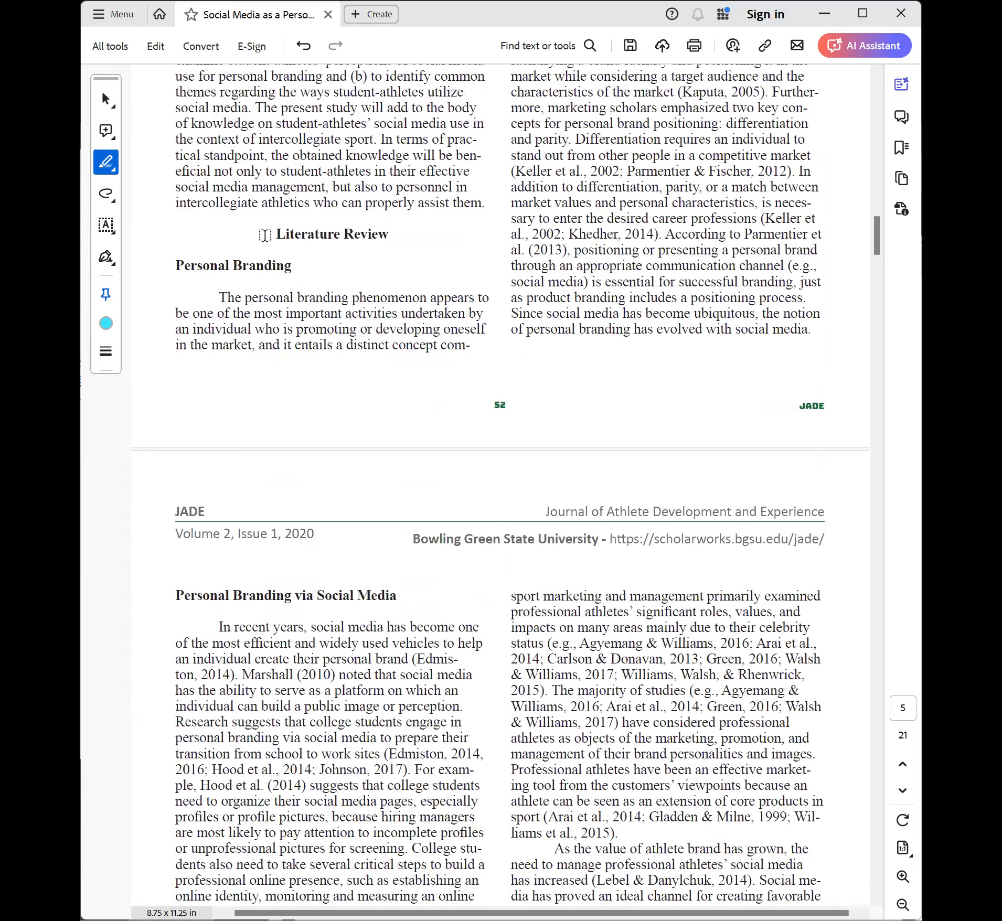
Highlight the Literature Review heading and the professional athletes passage ending 'Williams et al., 2015)'.
{"action": "mouse_move", "coordinate": [265, 235]}
{"action": "left_mouse_down"}
{"action": "mouse_move", "coordinate": [515, 240]}
{"action": "mouse_move", "coordinate": [392, 239]}
{"action": "left_mouse_up"}
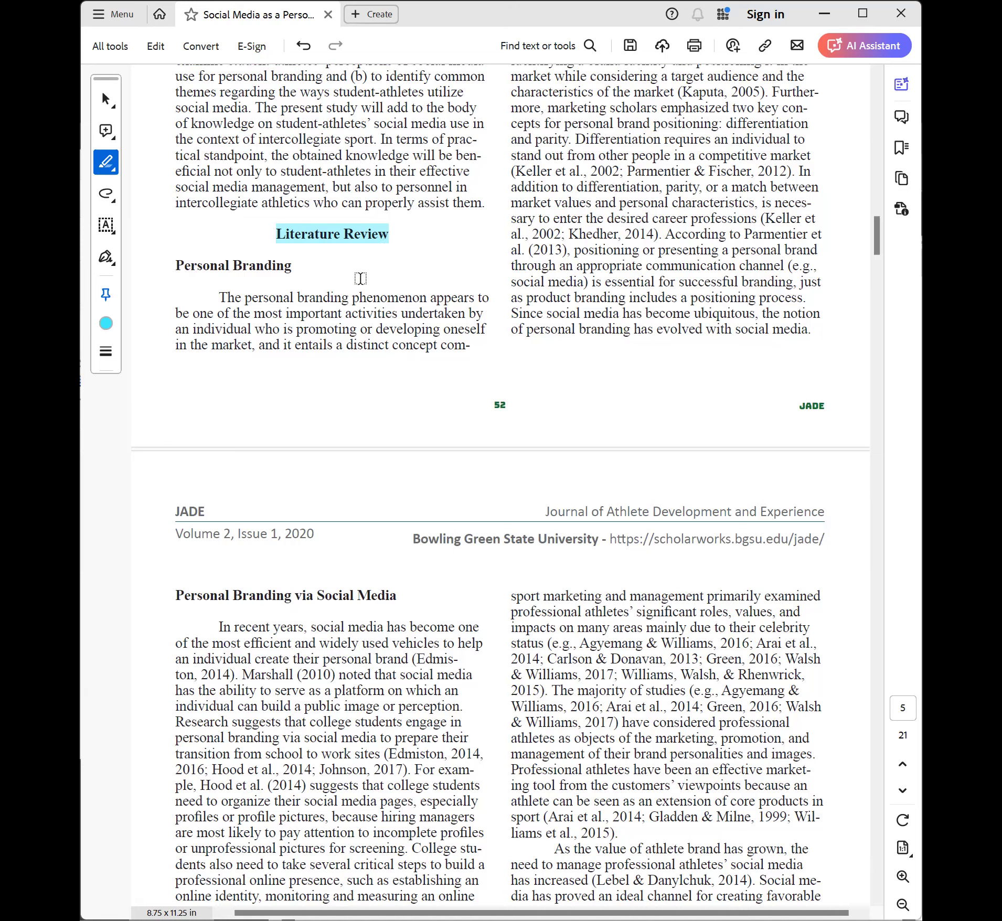
{"action": "scroll", "coordinate": [347, 335], "scroll_direction": "down", "scroll_amount": 2}
{"action": "scroll", "coordinate": [347, 334], "scroll_direction": "down", "scroll_amount": 2}
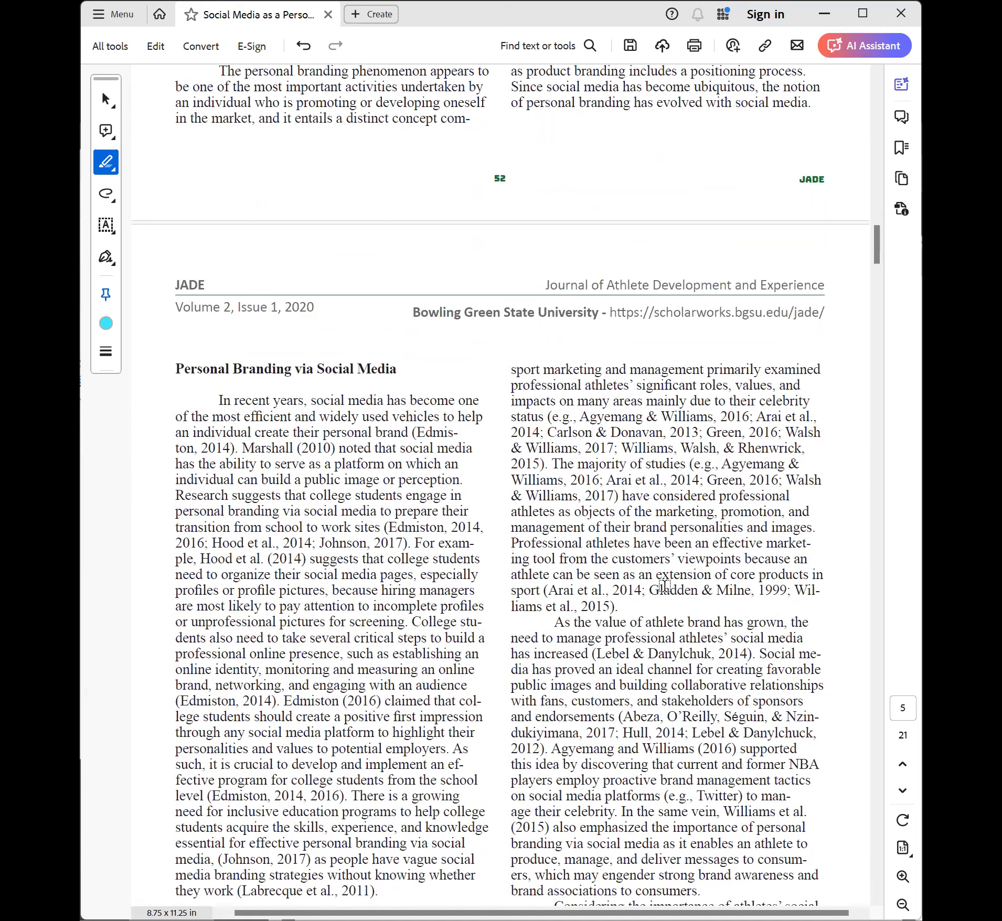
{"action": "left_click_drag", "start_coordinate": [510, 464], "coordinate": [739, 598]}
{"action": "left_click_drag", "start_coordinate": [650, 601], "coordinate": [623, 617]}
{"action": "mouse_move", "coordinate": [505, 370]}
{"action": "left_mouse_down"}
{"action": "mouse_move", "coordinate": [815, 454]}
{"action": "mouse_move", "coordinate": [657, 476]}
{"action": "left_mouse_up"}
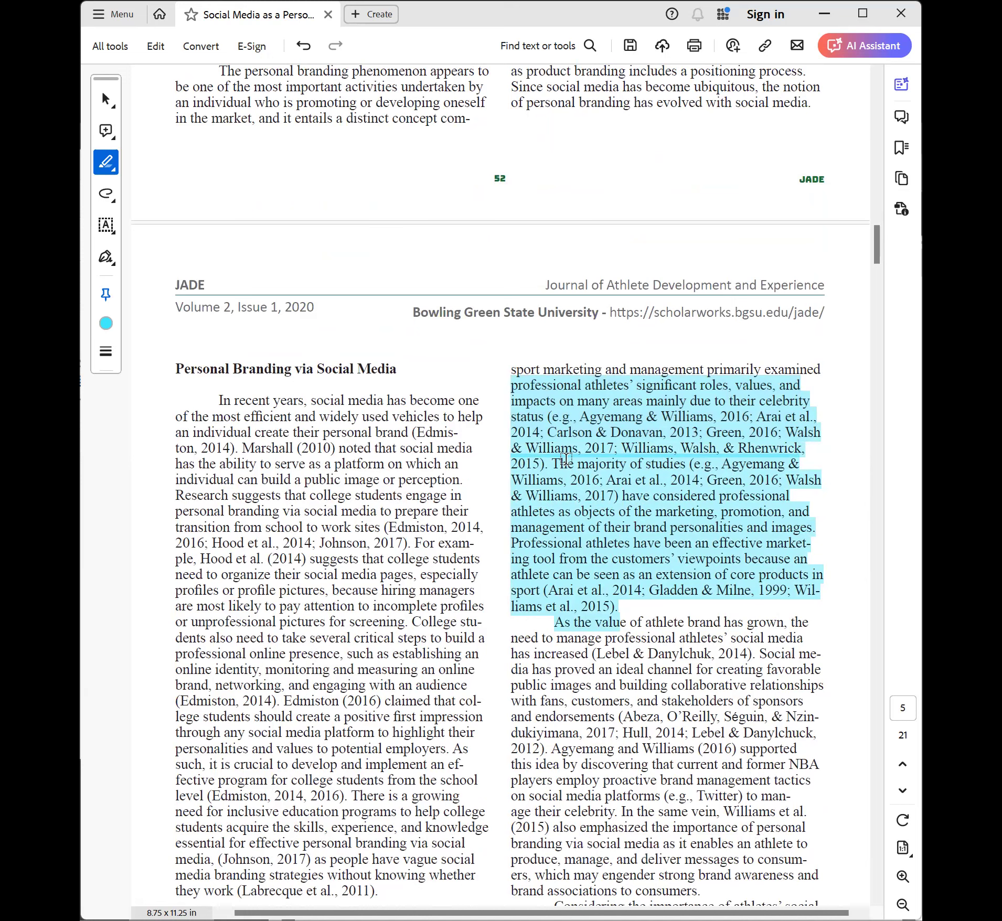
Scroll down to page 7, showing the Research Gap and Purpose of Study section with RQ1–RQ3.
{"action": "scroll", "coordinate": [564, 457], "scroll_direction": "down", "scroll_amount": 5}
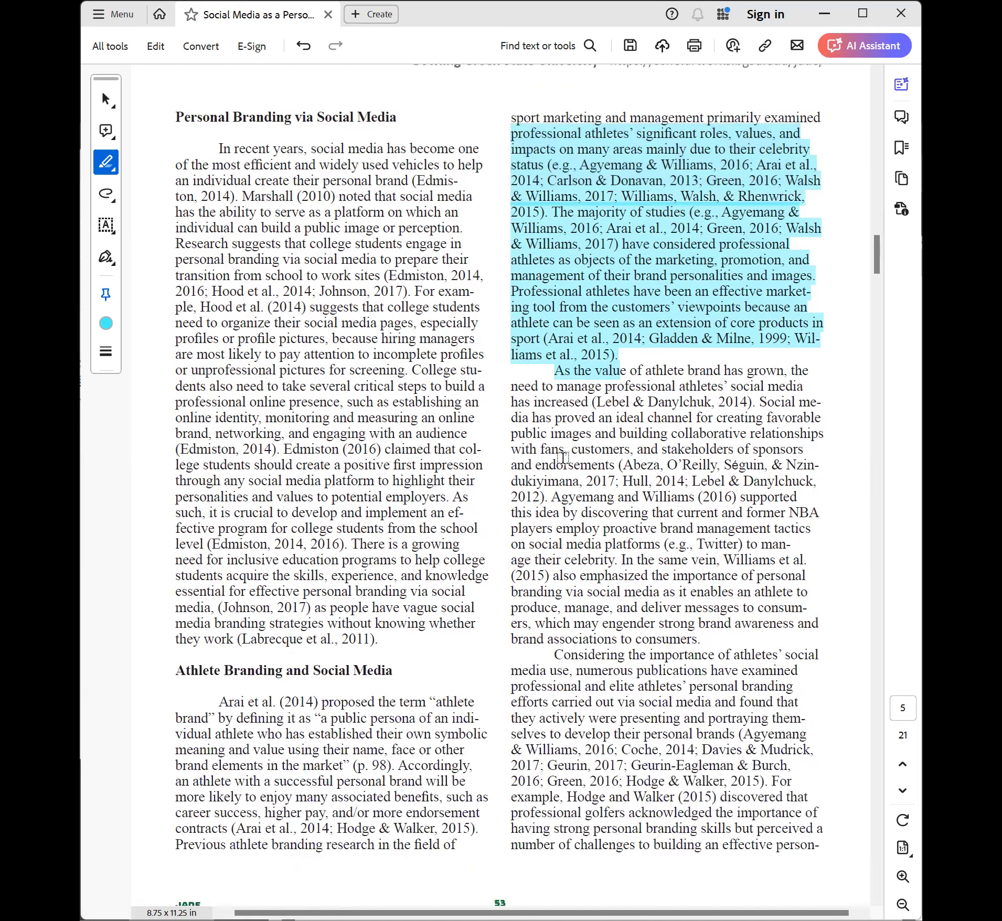
{"action": "scroll", "coordinate": [362, 303], "scroll_direction": "up", "scroll_amount": 6}
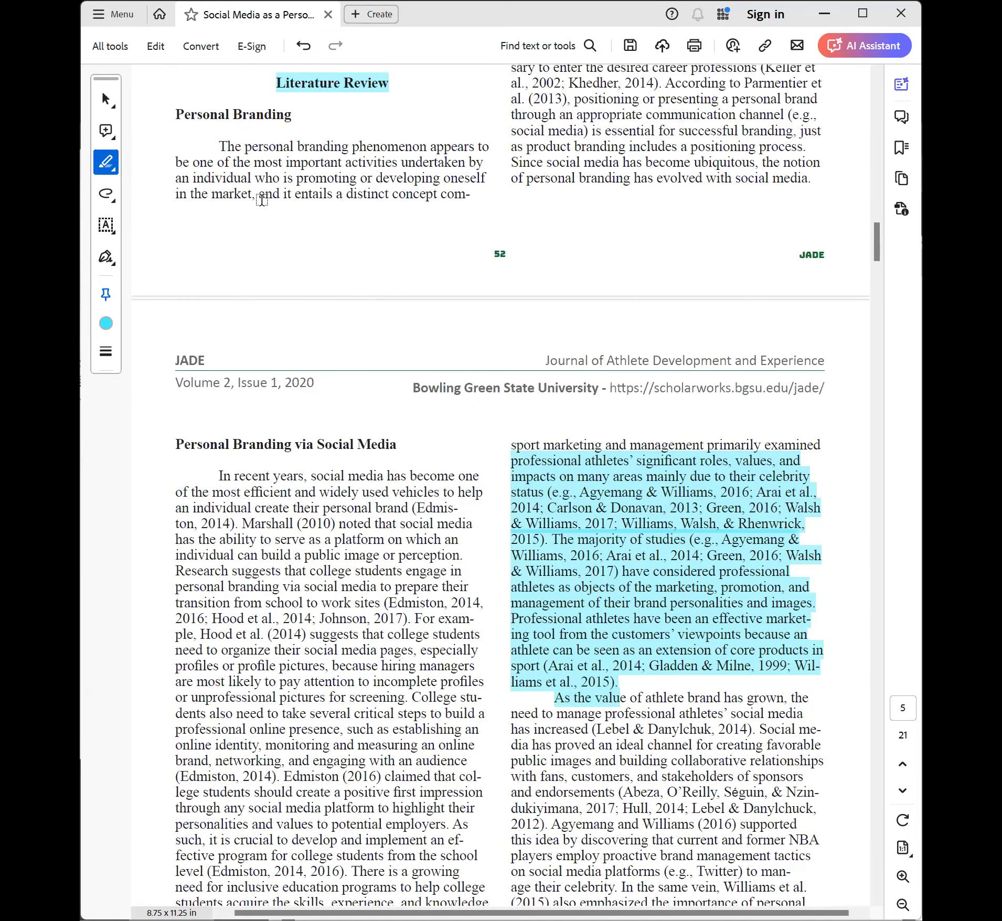
{"action": "scroll", "coordinate": [149, 252], "scroll_direction": "up", "scroll_amount": 2}
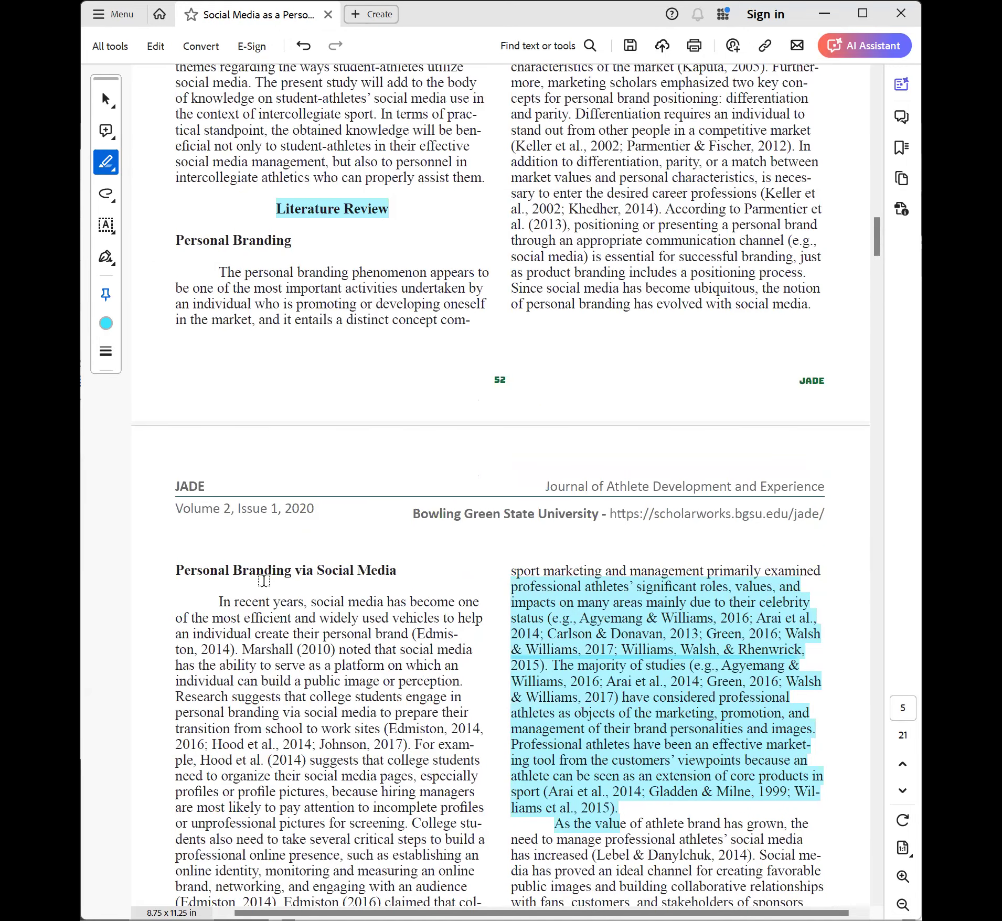
{"action": "scroll", "coordinate": [408, 593], "scroll_direction": "down", "scroll_amount": 3}
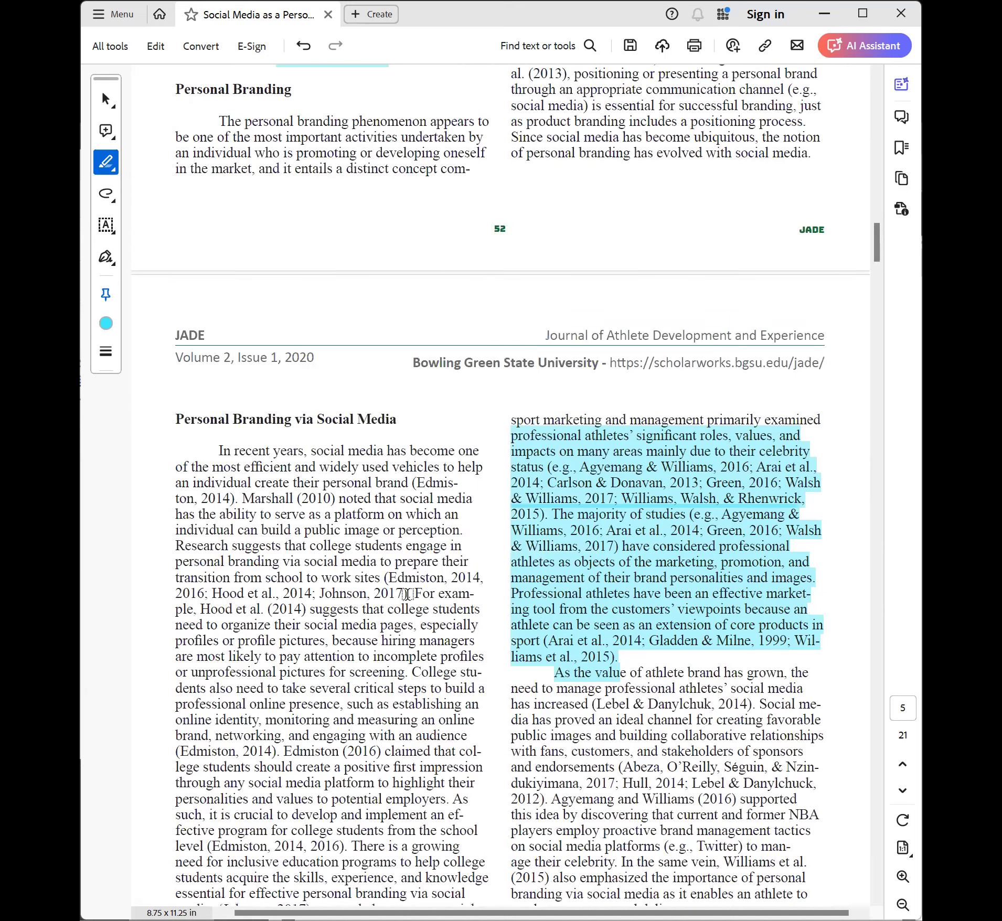
{"action": "scroll", "coordinate": [408, 593], "scroll_direction": "down", "scroll_amount": 1}
{"action": "scroll", "coordinate": [409, 593], "scroll_direction": "down", "scroll_amount": 5}
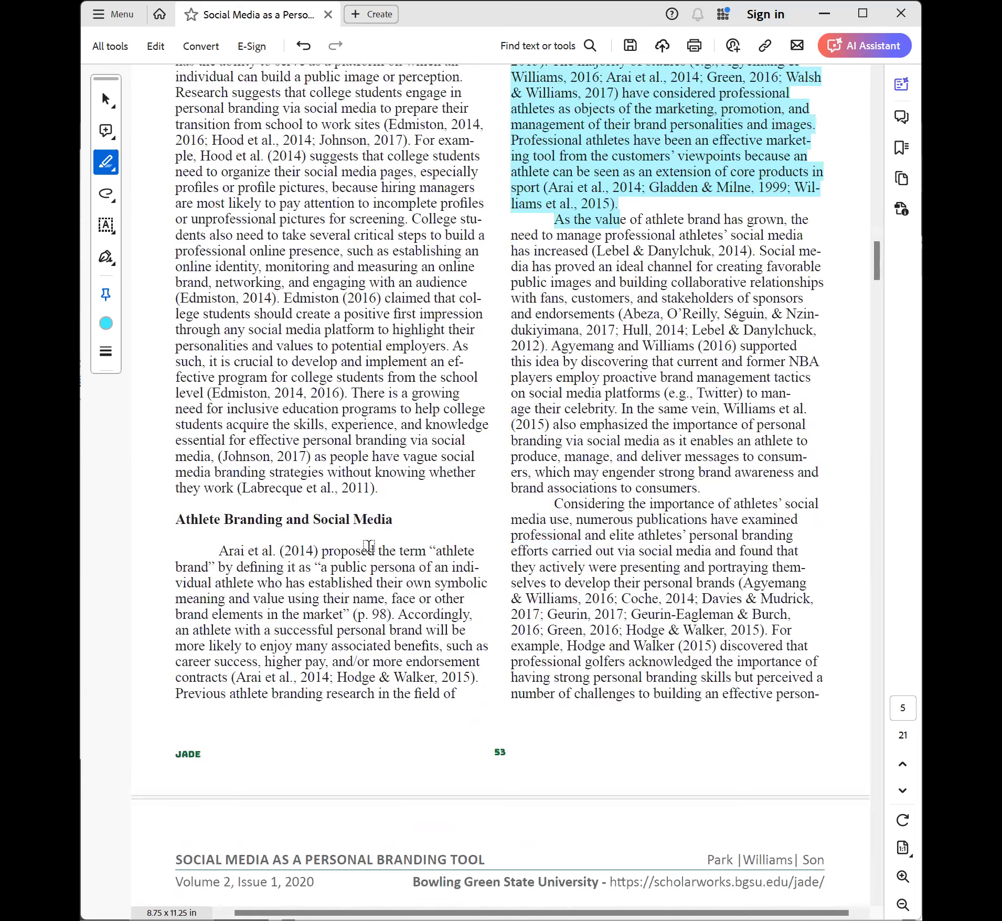
{"action": "scroll", "coordinate": [369, 546], "scroll_direction": "down", "scroll_amount": 6}
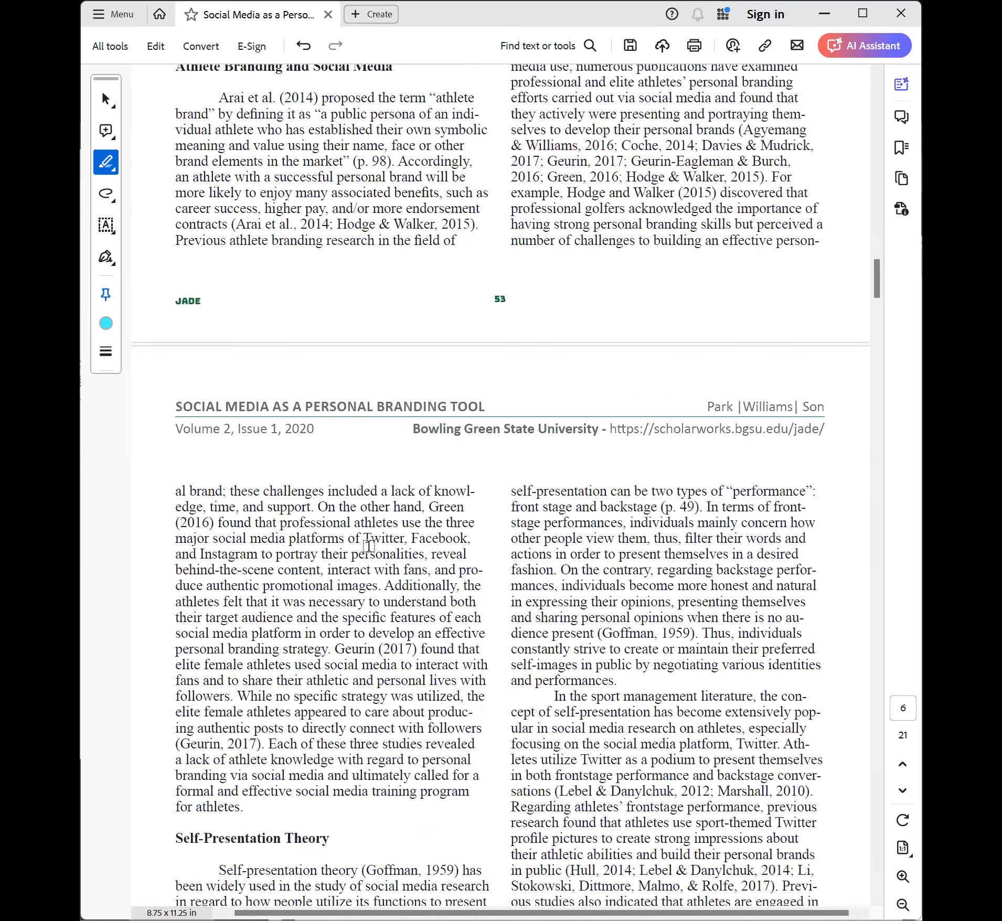
{"action": "scroll", "coordinate": [338, 438], "scroll_direction": "down", "scroll_amount": 7}
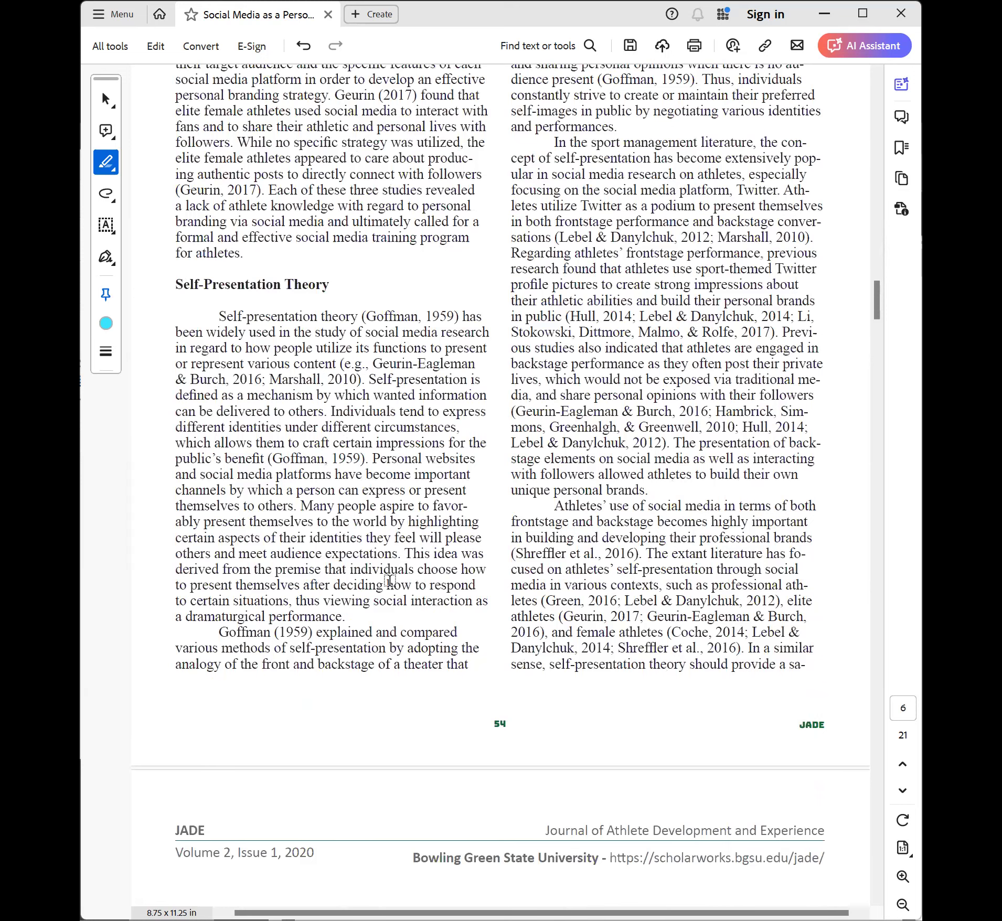
{"action": "scroll", "coordinate": [389, 581], "scroll_direction": "down", "scroll_amount": 5}
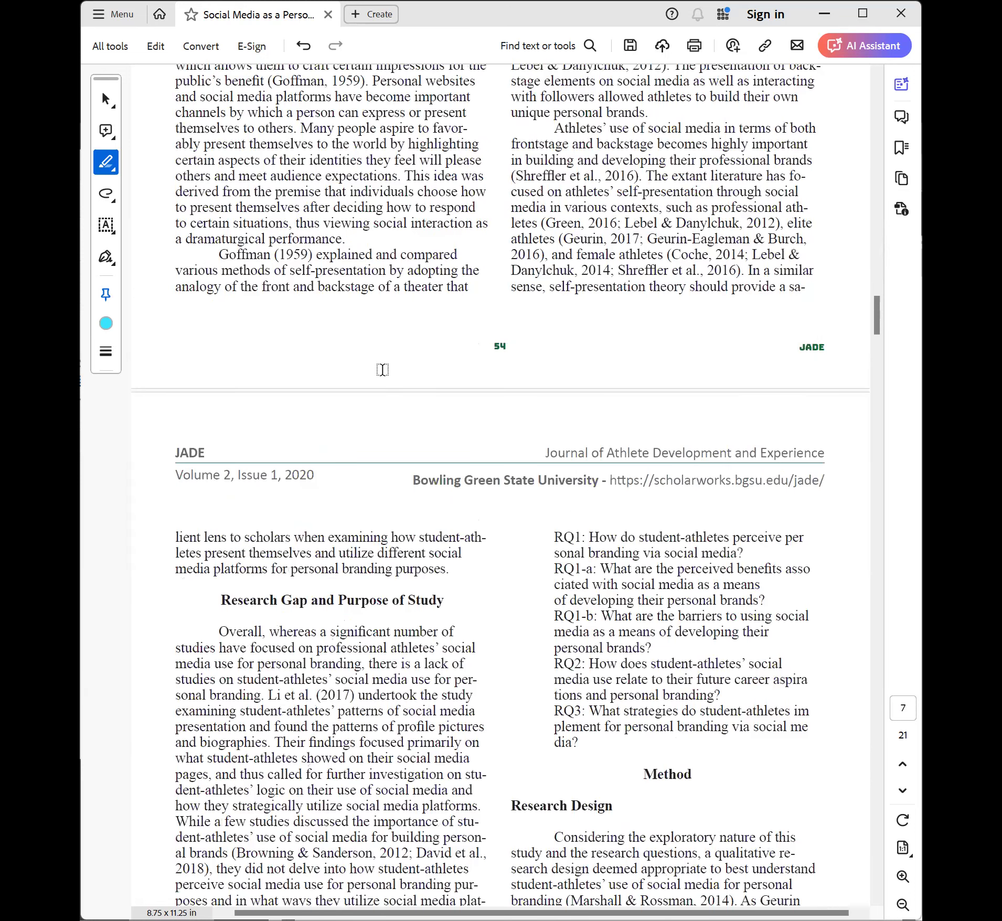
Highlight the right-column research questions RQ1 through RQ3 on page 7 in cyan.
{"action": "scroll", "coordinate": [546, 313], "scroll_direction": "down", "scroll_amount": 4}
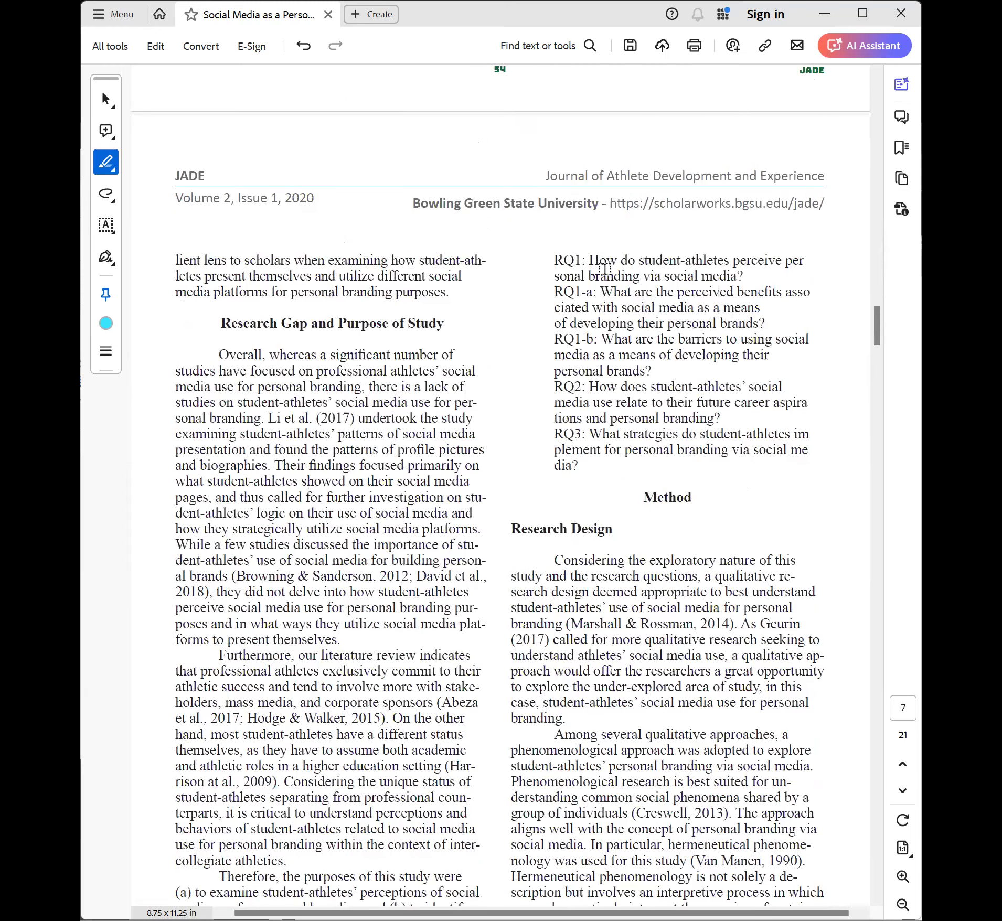
{"action": "left_click_drag", "start_coordinate": [548, 253], "coordinate": [637, 464]}
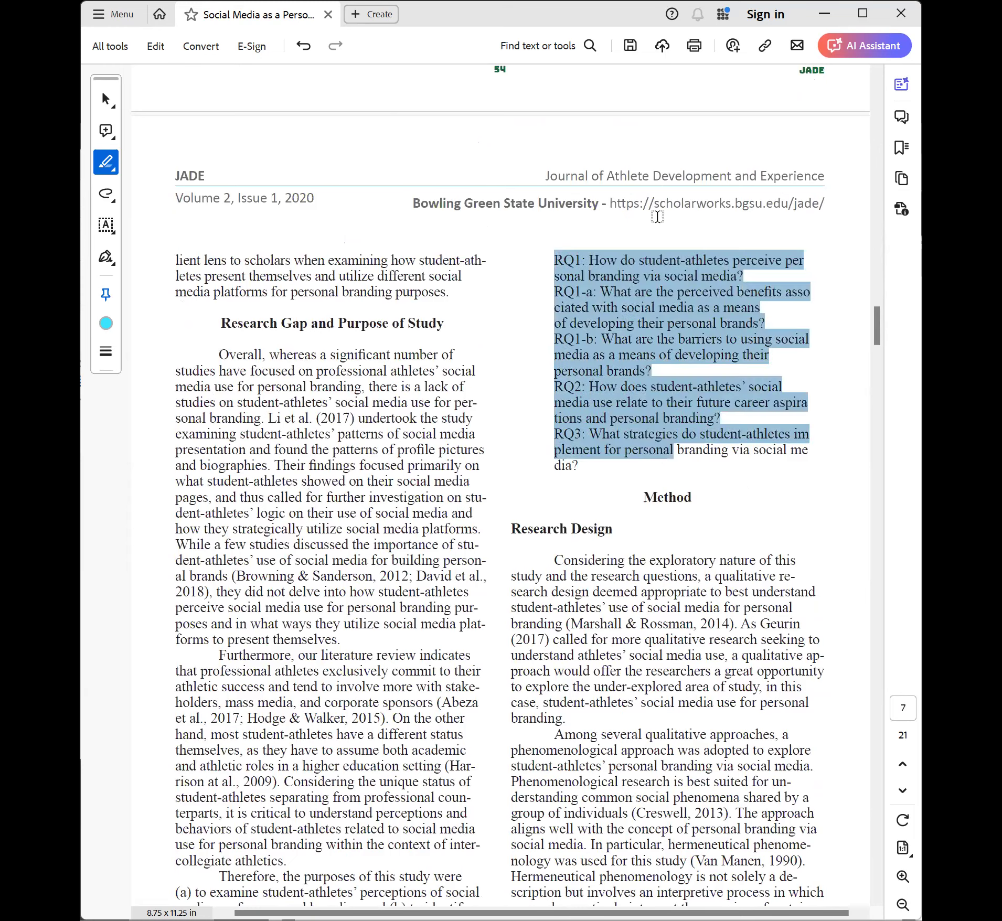
{"action": "left_click", "coordinate": [618, 321]}
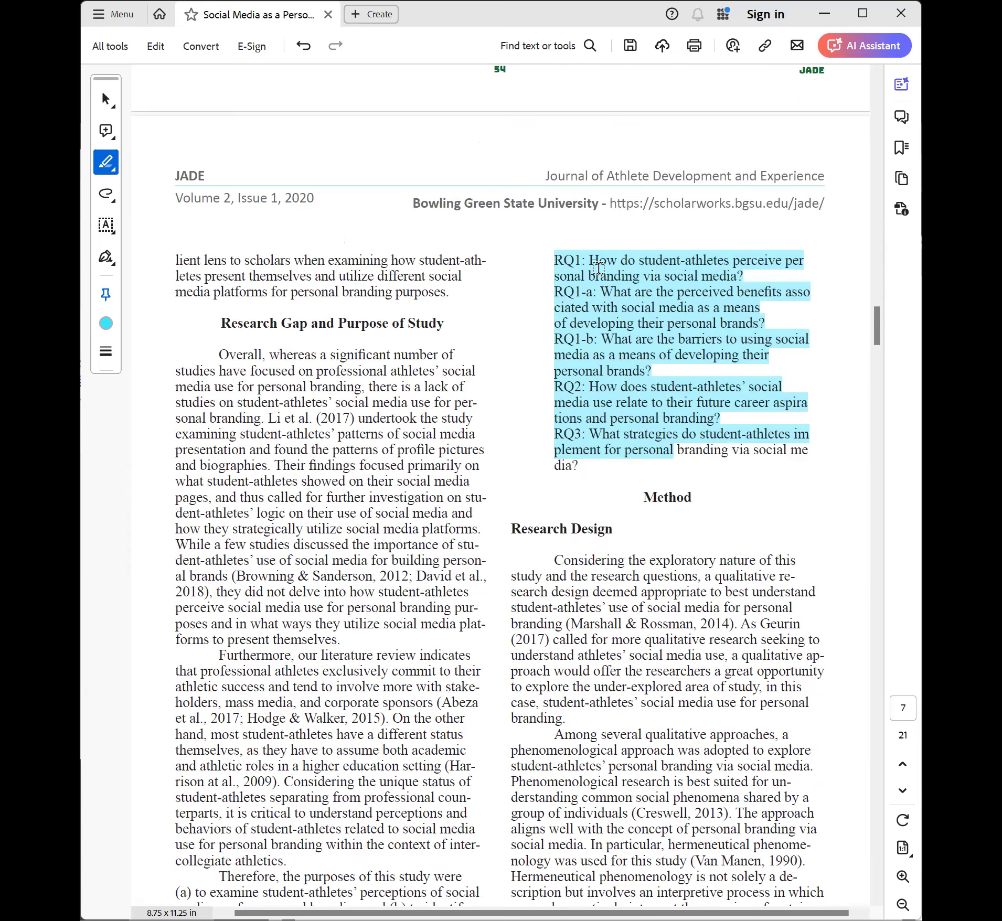
{"action": "scroll", "coordinate": [598, 268], "scroll_direction": "down", "scroll_amount": 5}
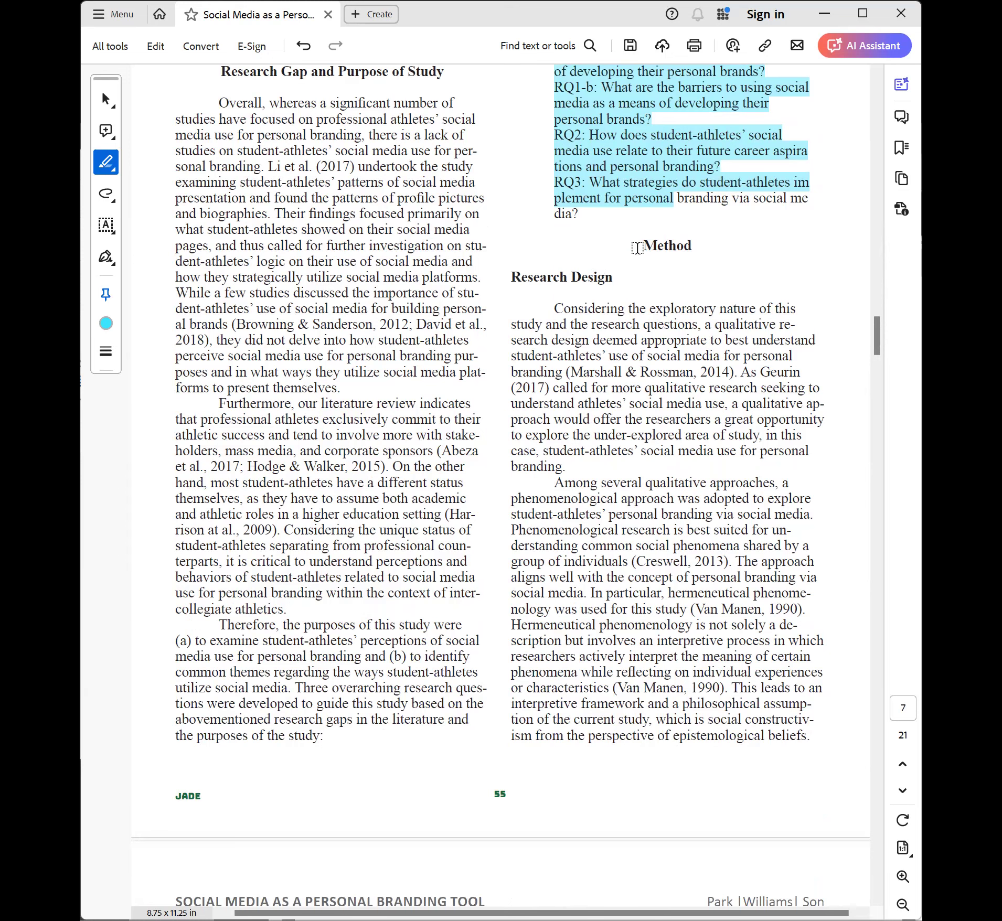
Highlight the Method heading and Research Design subheading, then move on to page 8's Sample section.
{"action": "mouse_move", "coordinate": [708, 248]}
{"action": "left_mouse_down"}
{"action": "mouse_move", "coordinate": [765, 257]}
{"action": "mouse_move", "coordinate": [681, 248]}
{"action": "mouse_move", "coordinate": [617, 278]}
{"action": "left_mouse_up"}
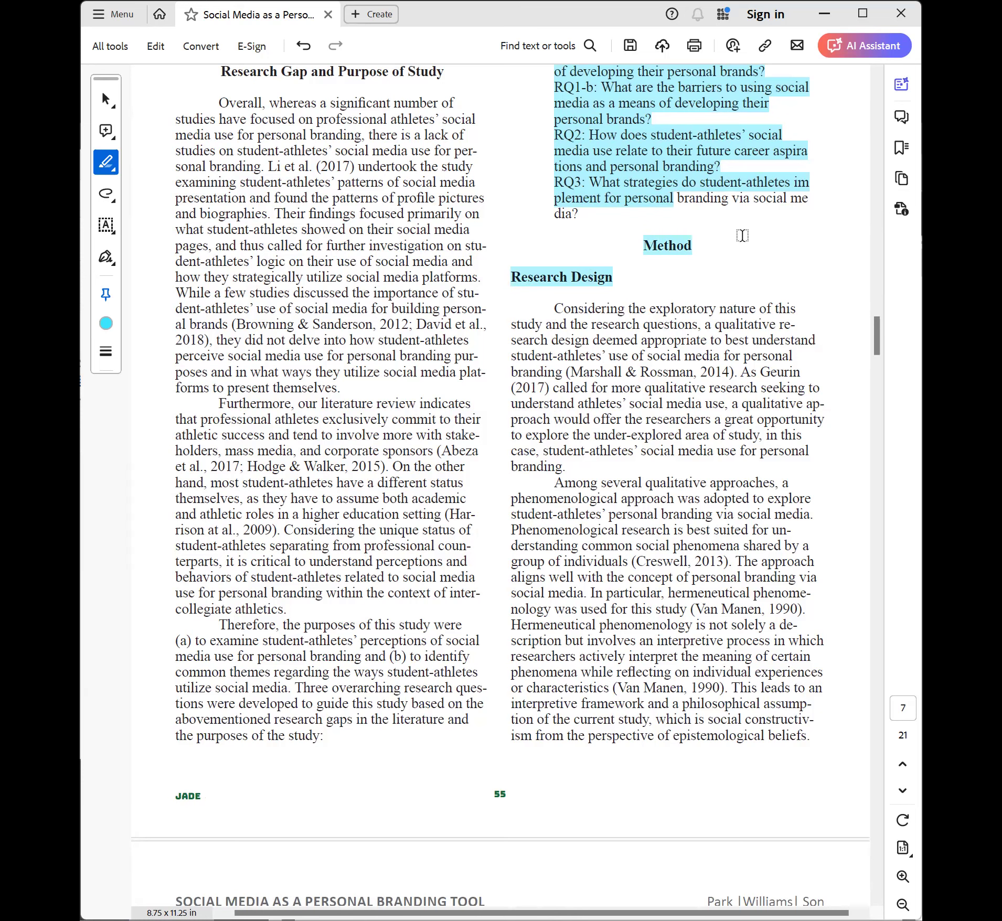
{"action": "scroll", "coordinate": [600, 313], "scroll_direction": "down", "scroll_amount": 5}
{"action": "scroll", "coordinate": [599, 313], "scroll_direction": "down", "scroll_amount": 8}
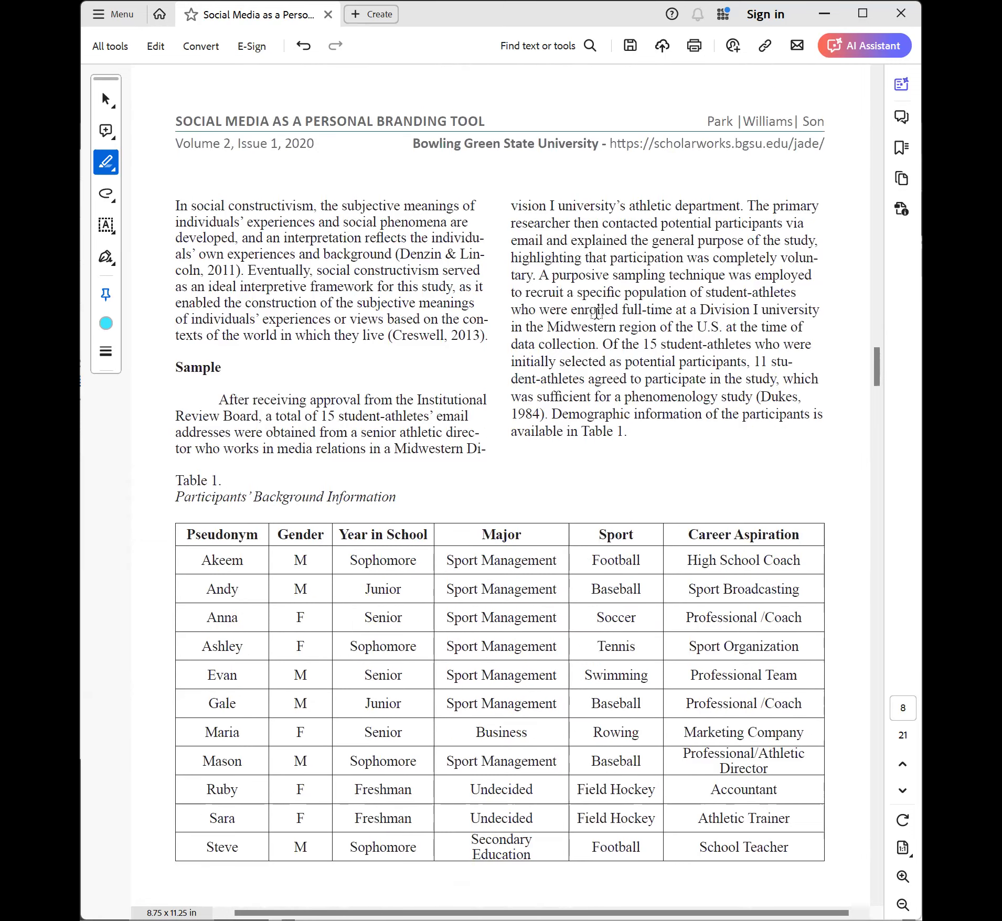
Scroll from Table 1 down to page 16, where Practical Implications leads into the Conclusion.
{"action": "scroll", "coordinate": [596, 313], "scroll_direction": "down", "scroll_amount": 2}
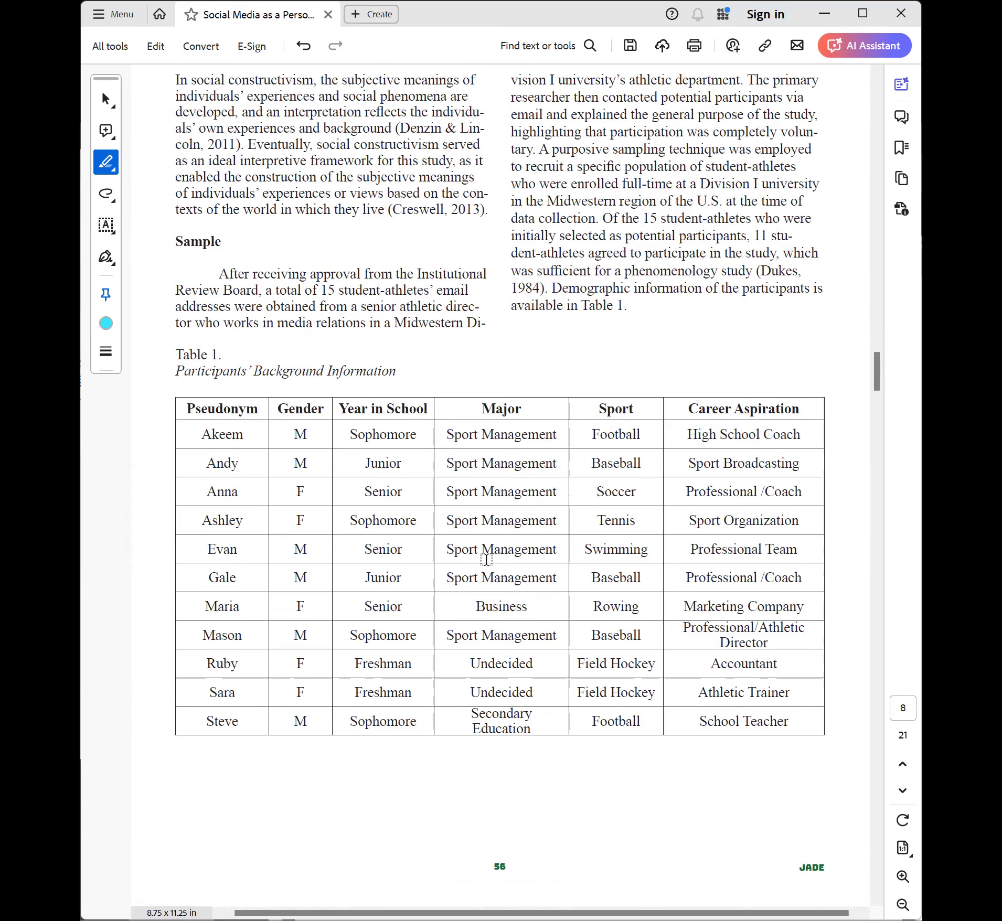
{"action": "scroll", "coordinate": [486, 559], "scroll_direction": "down", "scroll_amount": 5}
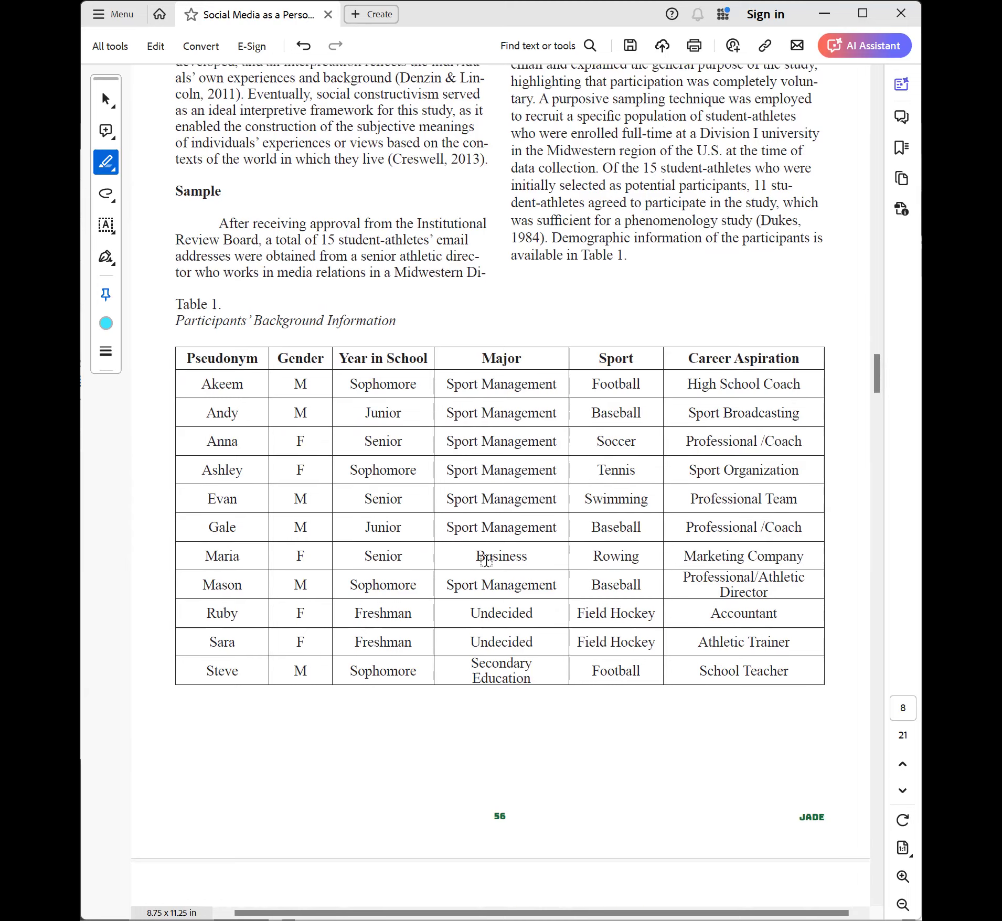
{"action": "scroll", "coordinate": [486, 560], "scroll_direction": "down", "scroll_amount": 15}
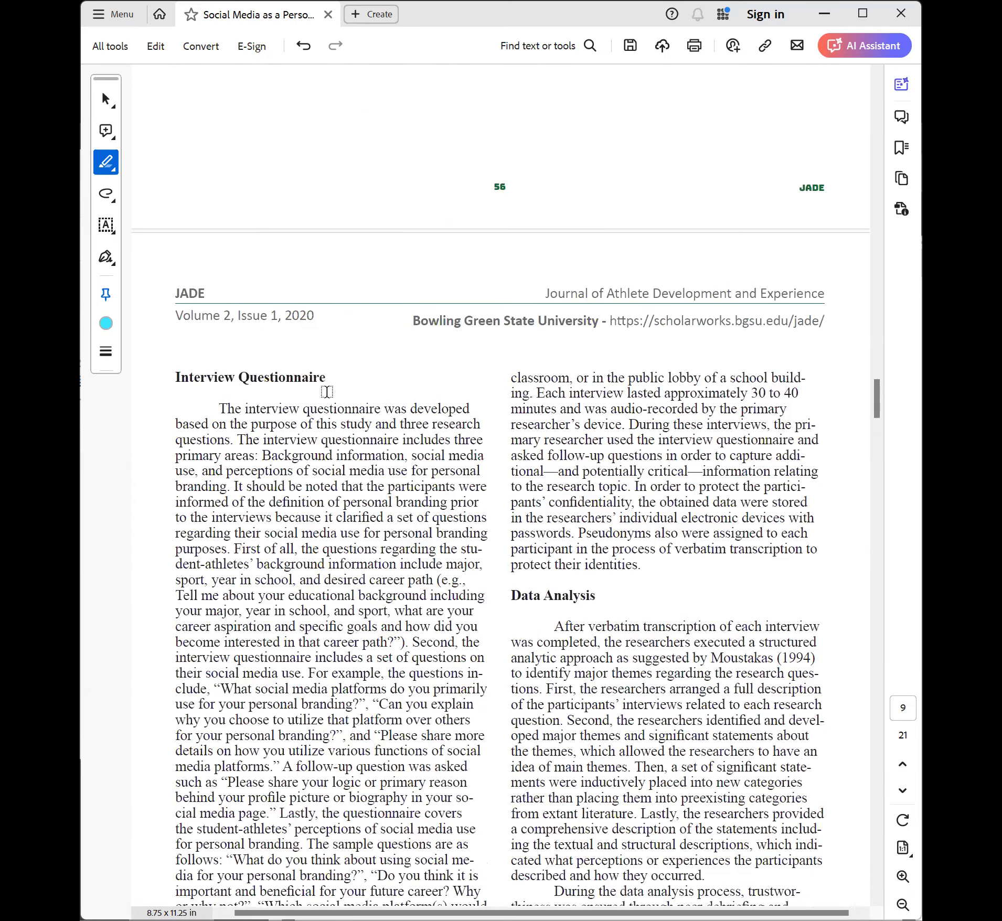
{"action": "scroll", "coordinate": [335, 567], "scroll_direction": "down", "scroll_amount": 8}
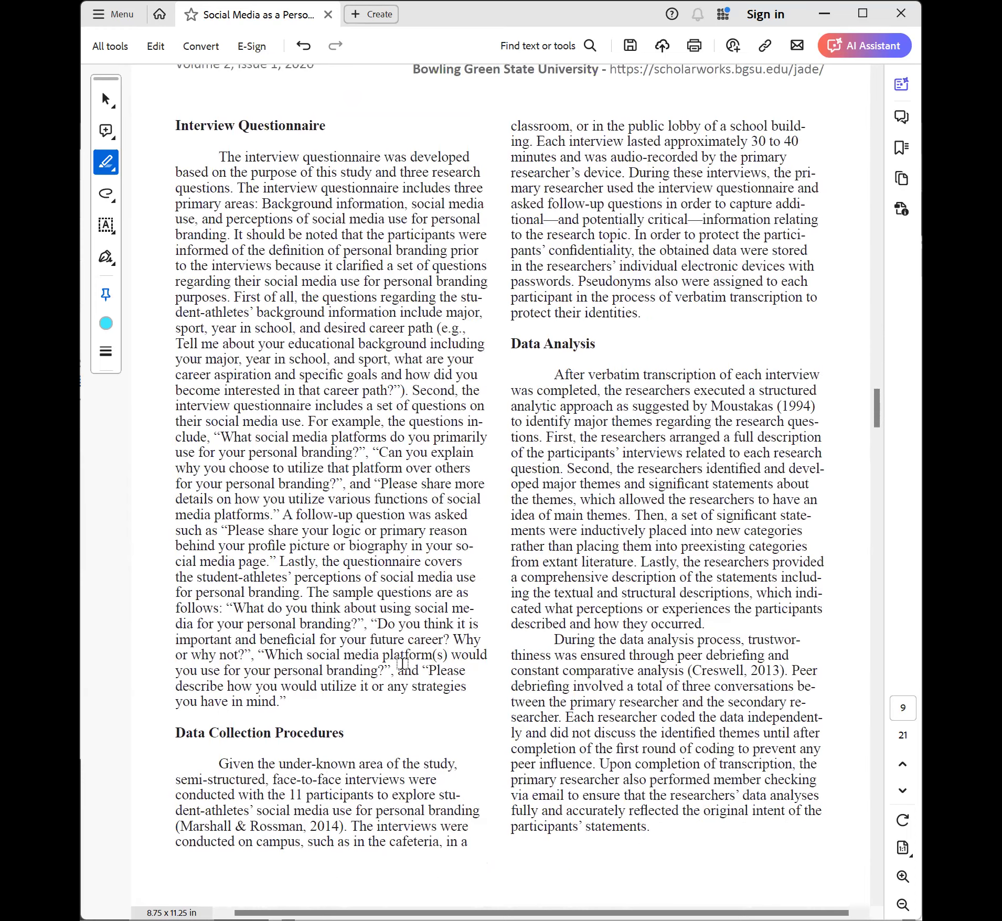
{"action": "scroll", "coordinate": [583, 457], "scroll_direction": "down", "scroll_amount": 4}
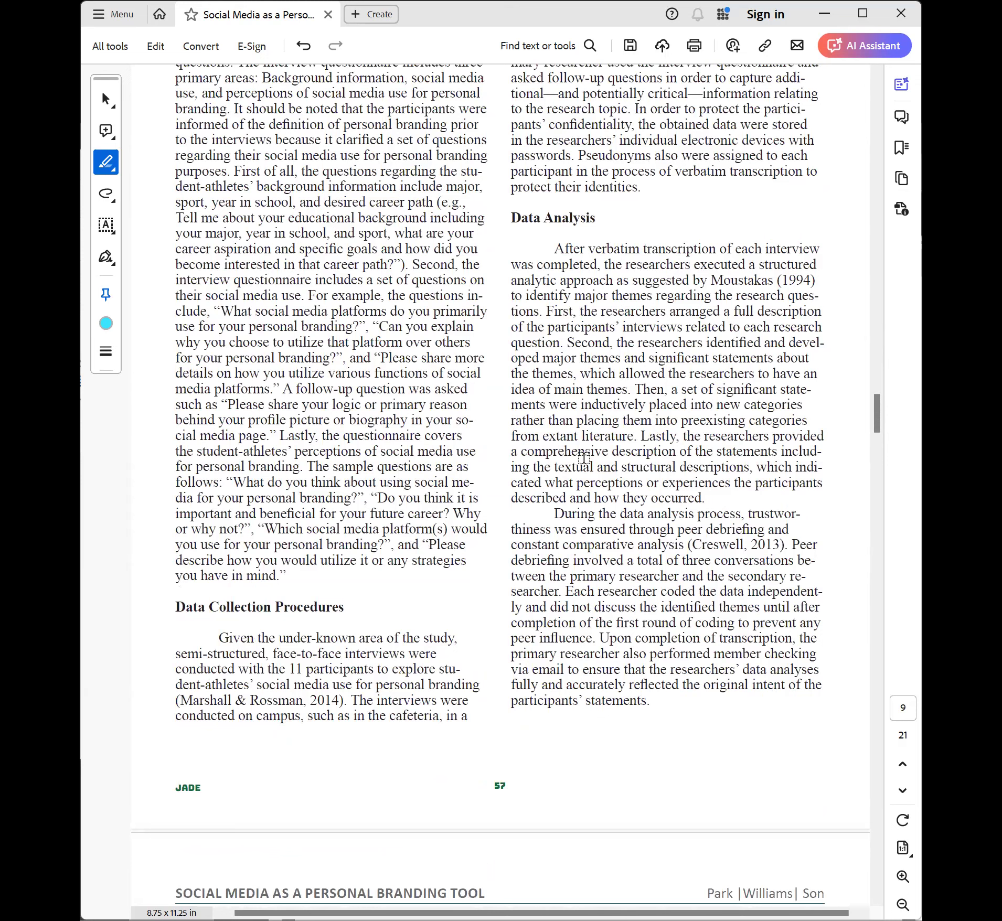
{"action": "scroll", "coordinate": [583, 457], "scroll_direction": "down", "scroll_amount": 3}
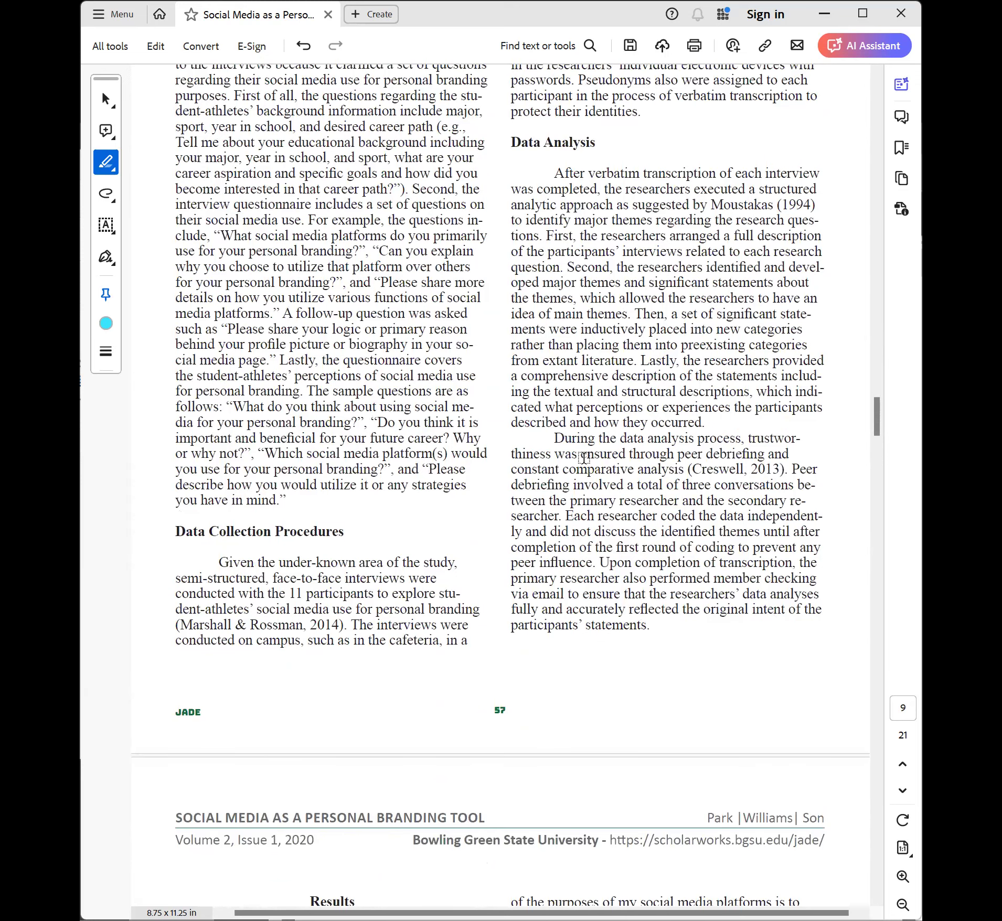
{"action": "scroll", "coordinate": [583, 458], "scroll_direction": "down", "scroll_amount": 11}
{"action": "scroll", "coordinate": [583, 458], "scroll_direction": "down", "scroll_amount": 8}
{"action": "scroll", "coordinate": [406, 456], "scroll_direction": "down", "scroll_amount": 5}
{"action": "scroll", "coordinate": [406, 460], "scroll_direction": "down", "scroll_amount": 5}
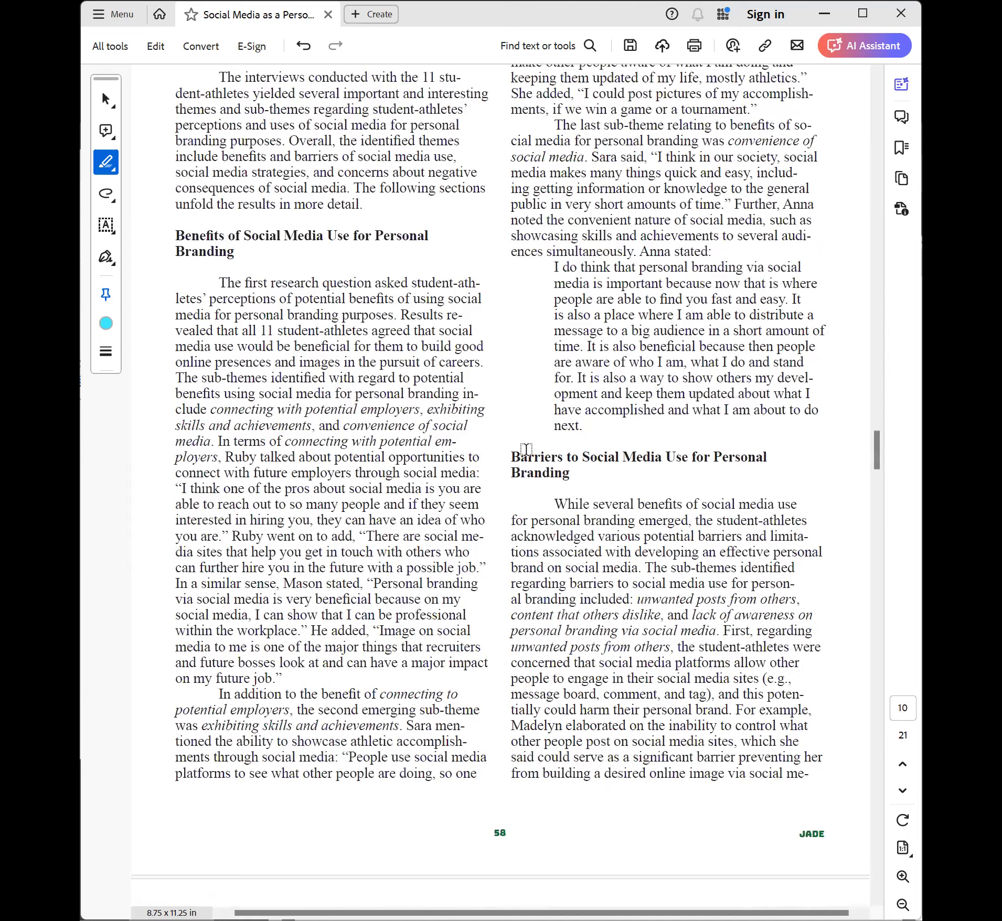
{"action": "scroll", "coordinate": [526, 449], "scroll_direction": "down", "scroll_amount": 16}
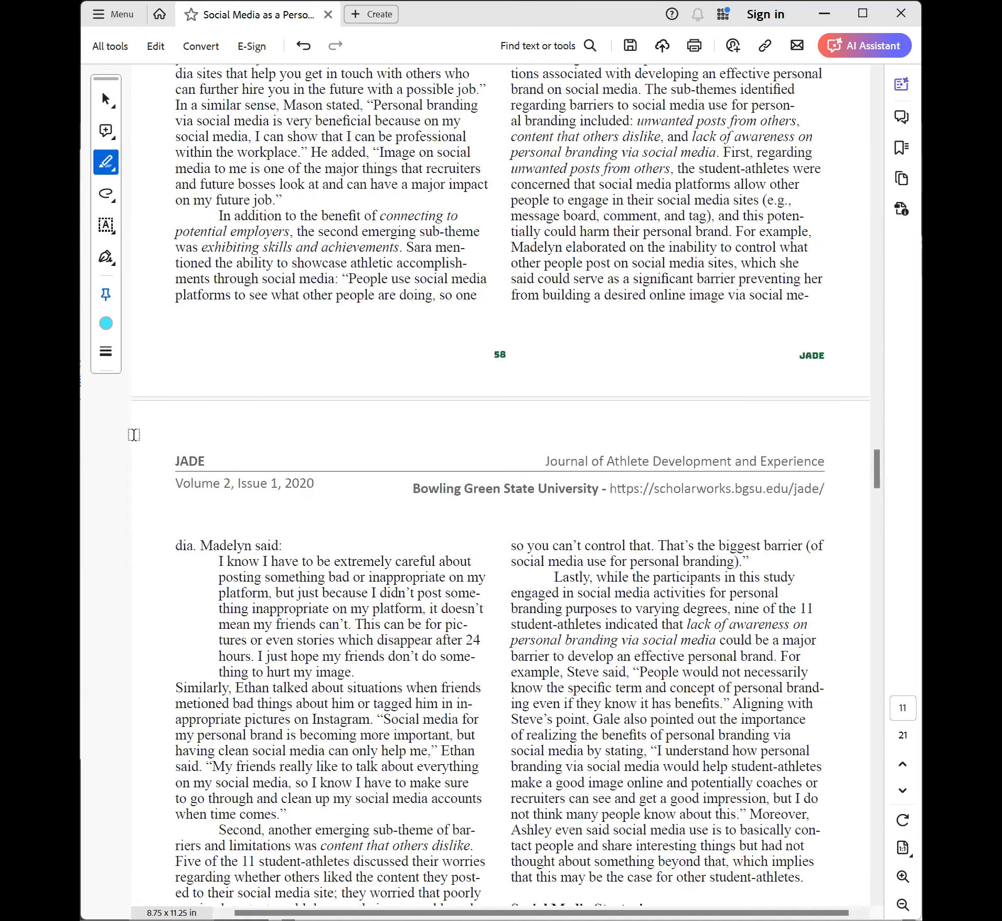
{"action": "scroll", "coordinate": [318, 417], "scroll_direction": "down", "scroll_amount": 5}
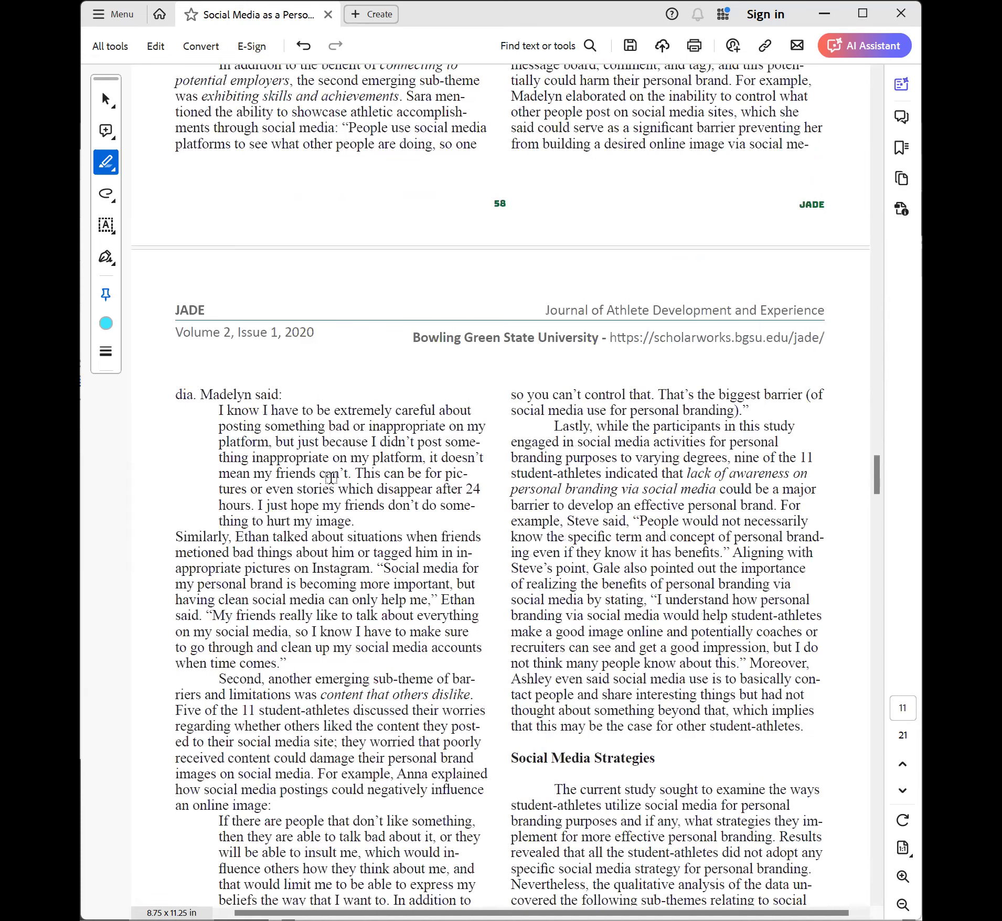
{"action": "scroll", "coordinate": [331, 477], "scroll_direction": "down", "scroll_amount": 20}
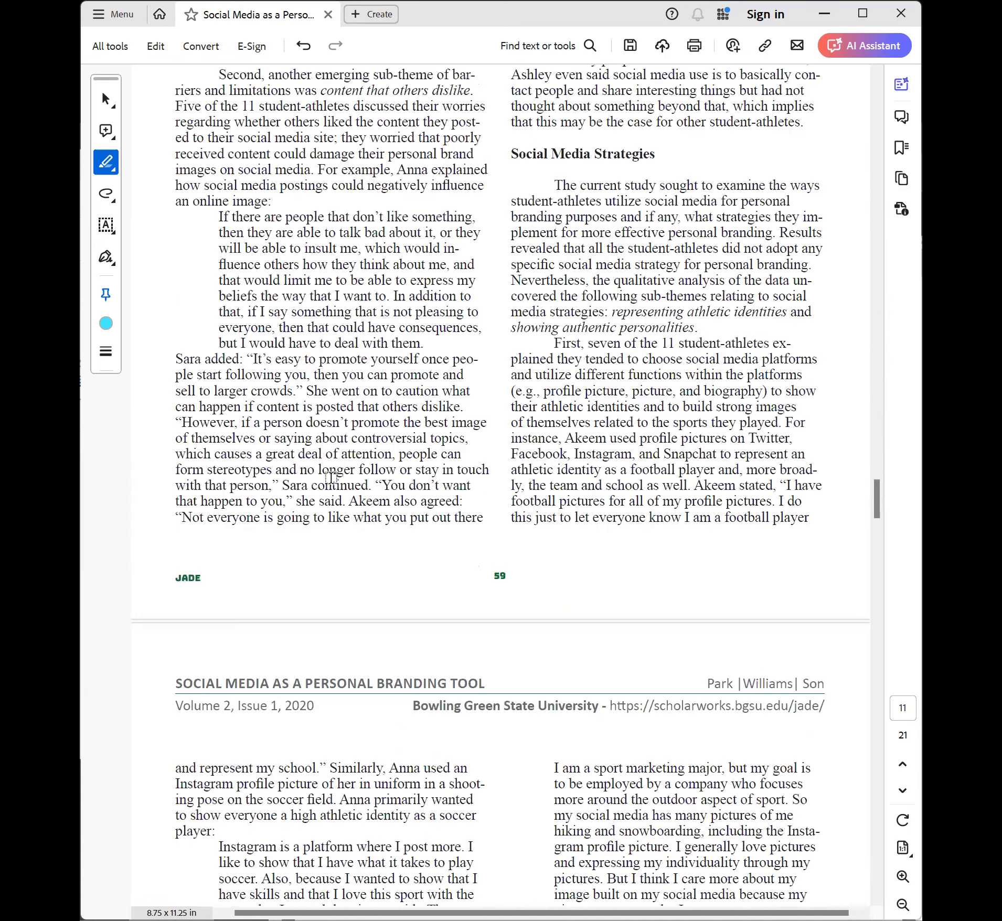
{"action": "scroll", "coordinate": [331, 477], "scroll_direction": "down", "scroll_amount": 20}
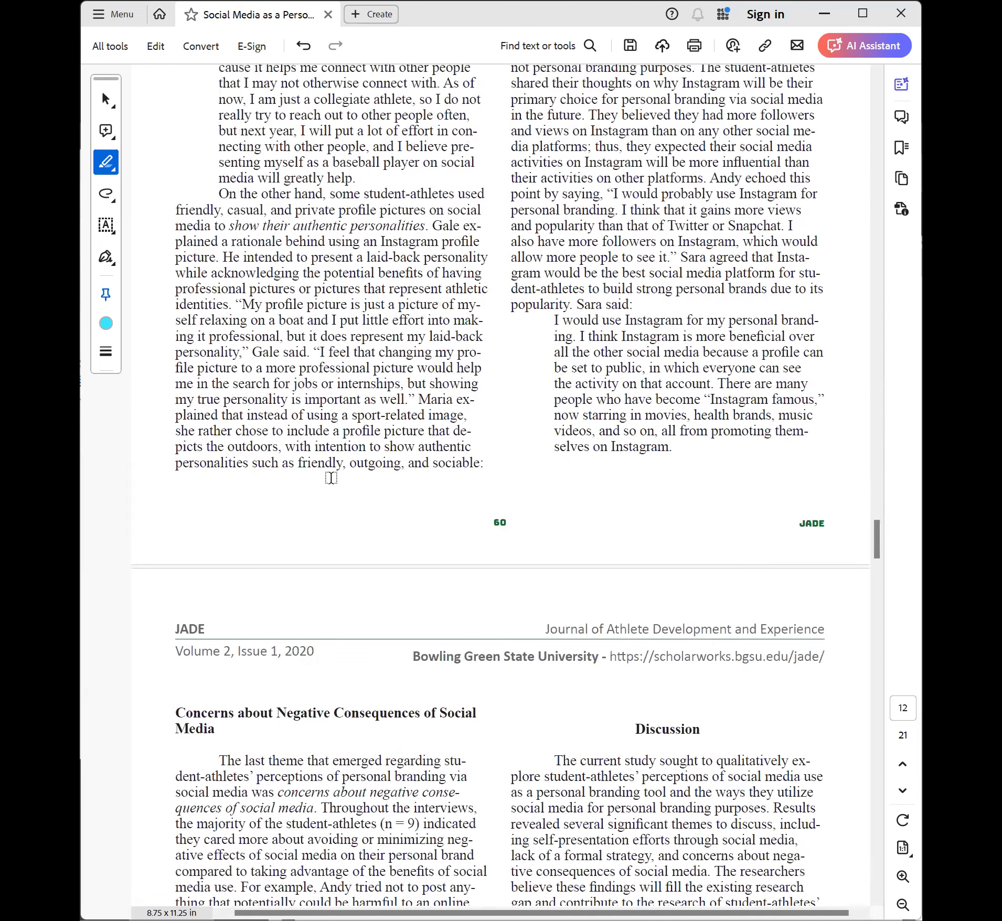
{"action": "scroll", "coordinate": [651, 448], "scroll_direction": "down", "scroll_amount": 13}
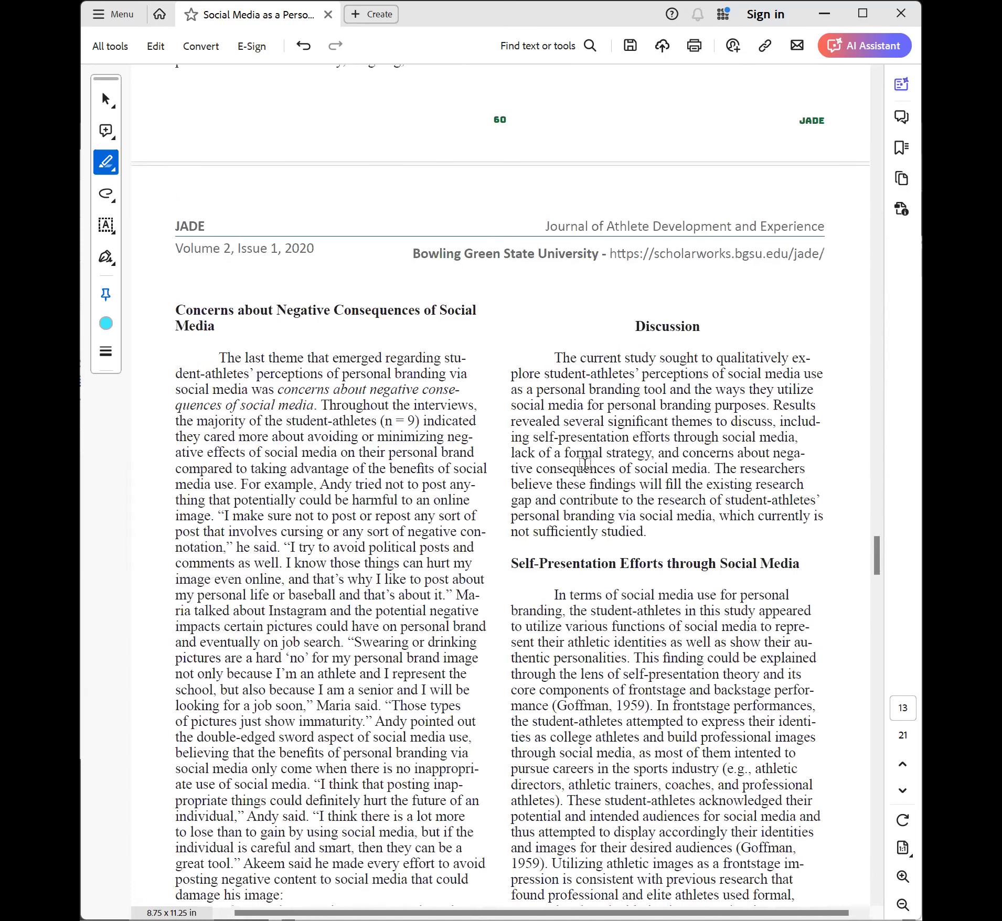
{"action": "scroll", "coordinate": [567, 380], "scroll_direction": "down", "scroll_amount": 8}
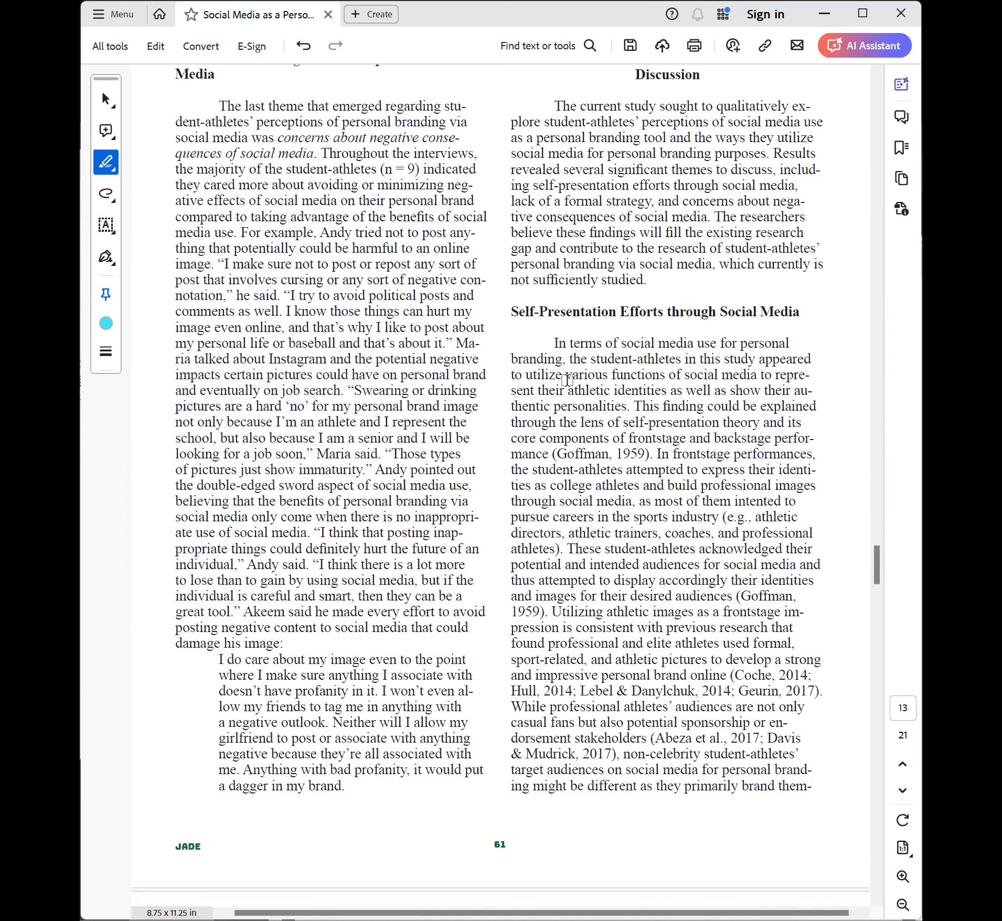
{"action": "scroll", "coordinate": [567, 380], "scroll_direction": "down", "scroll_amount": 20}
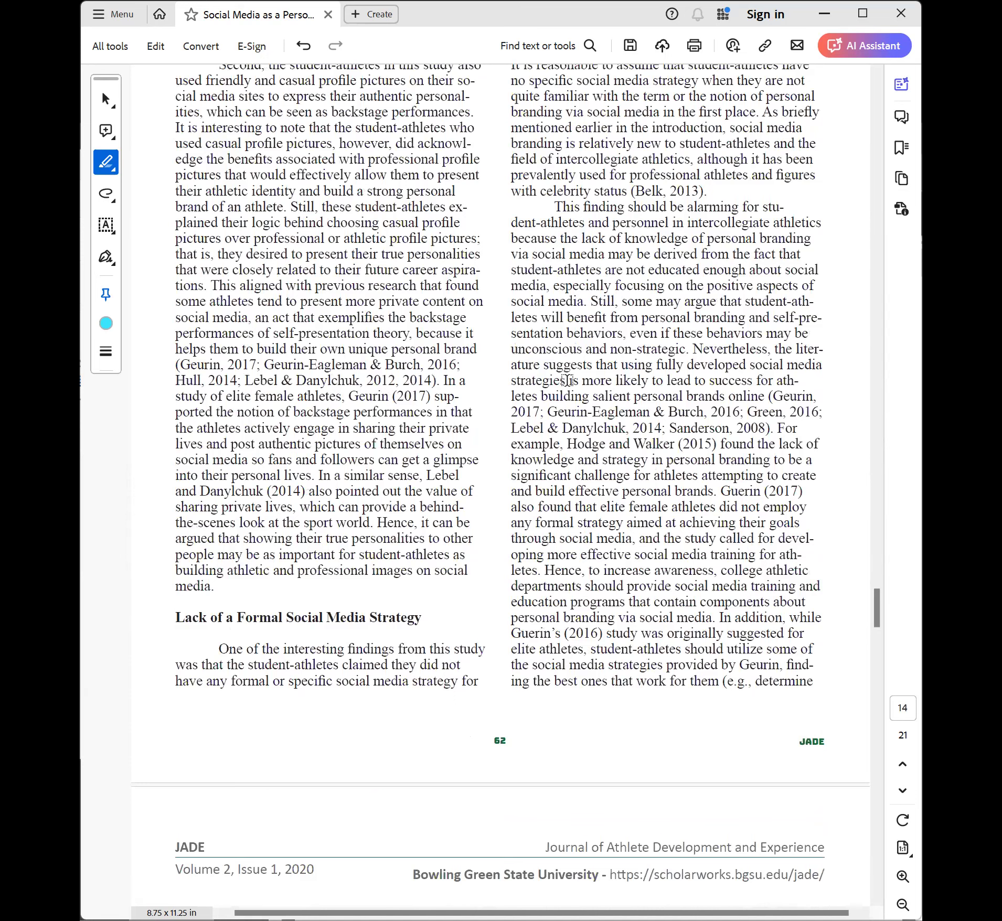
{"action": "scroll", "coordinate": [567, 380], "scroll_direction": "down", "scroll_amount": 20}
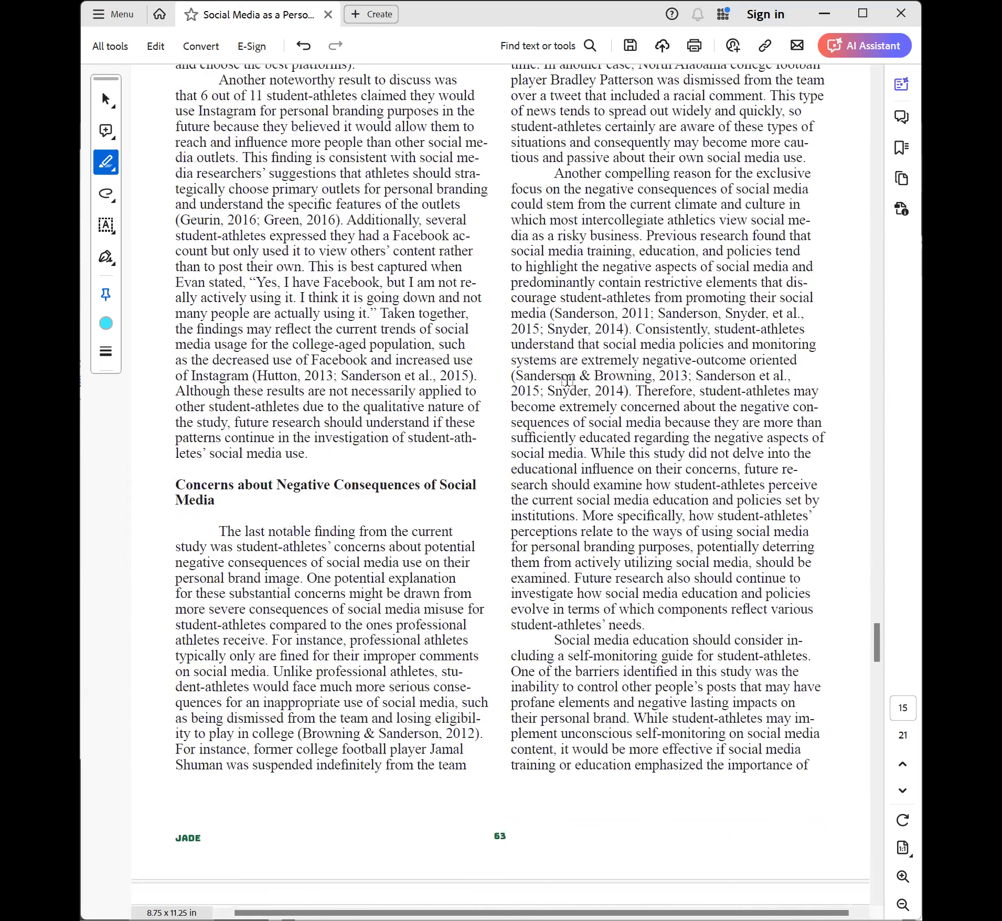
{"action": "scroll", "coordinate": [567, 380], "scroll_direction": "down", "scroll_amount": 20}
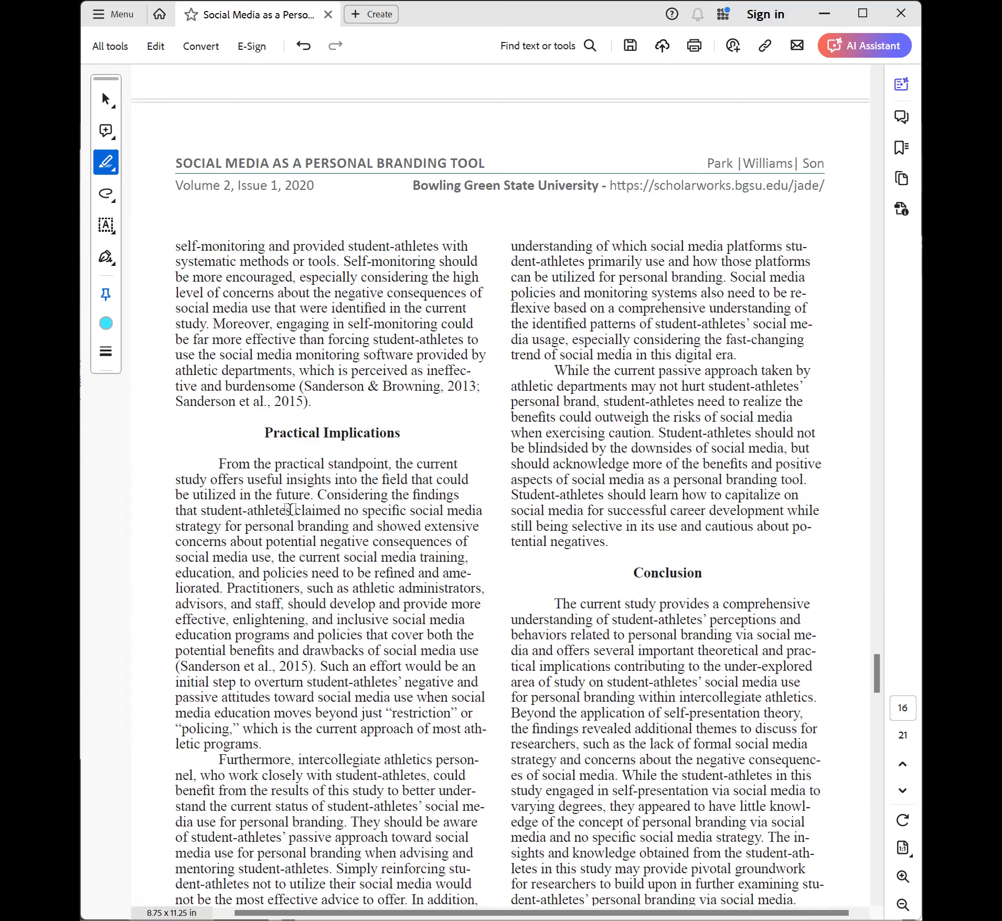
Return to journal page 59, where the barriers discussion leads into Social Media Strategies.
{"action": "scroll", "coordinate": [290, 508], "scroll_direction": "down", "scroll_amount": 6}
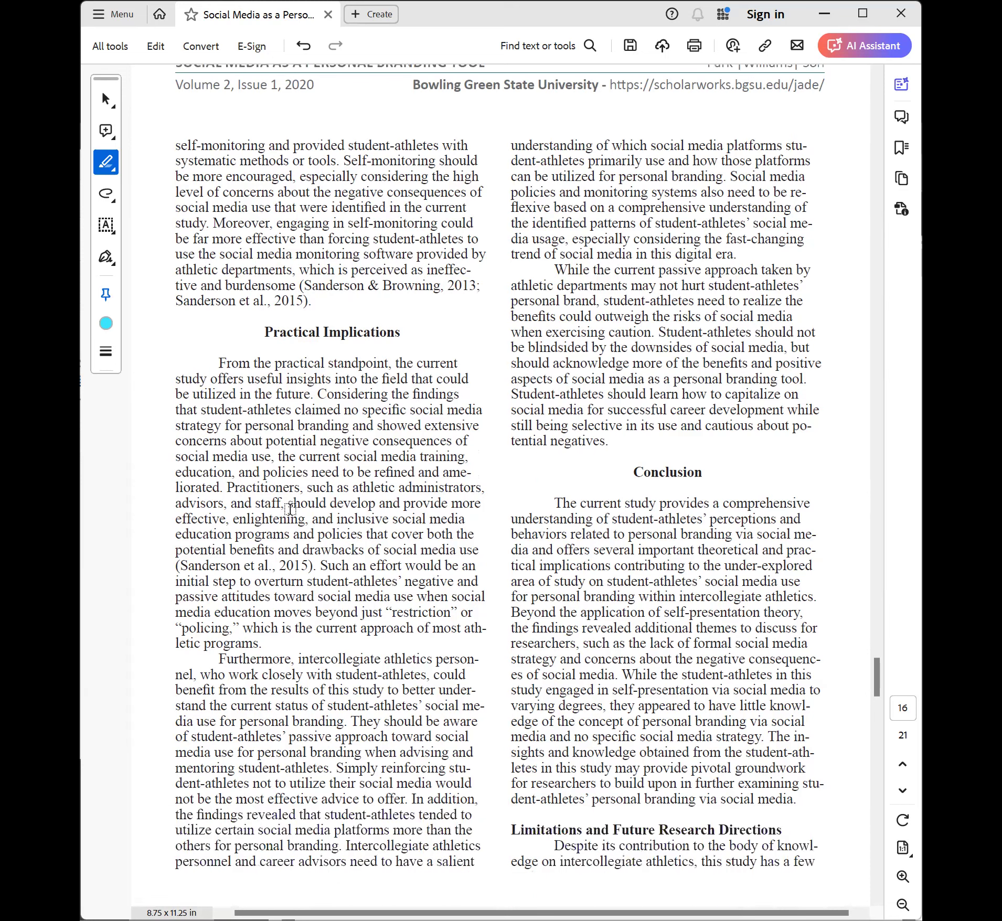
{"action": "scroll", "coordinate": [290, 508], "scroll_direction": "down", "scroll_amount": 3}
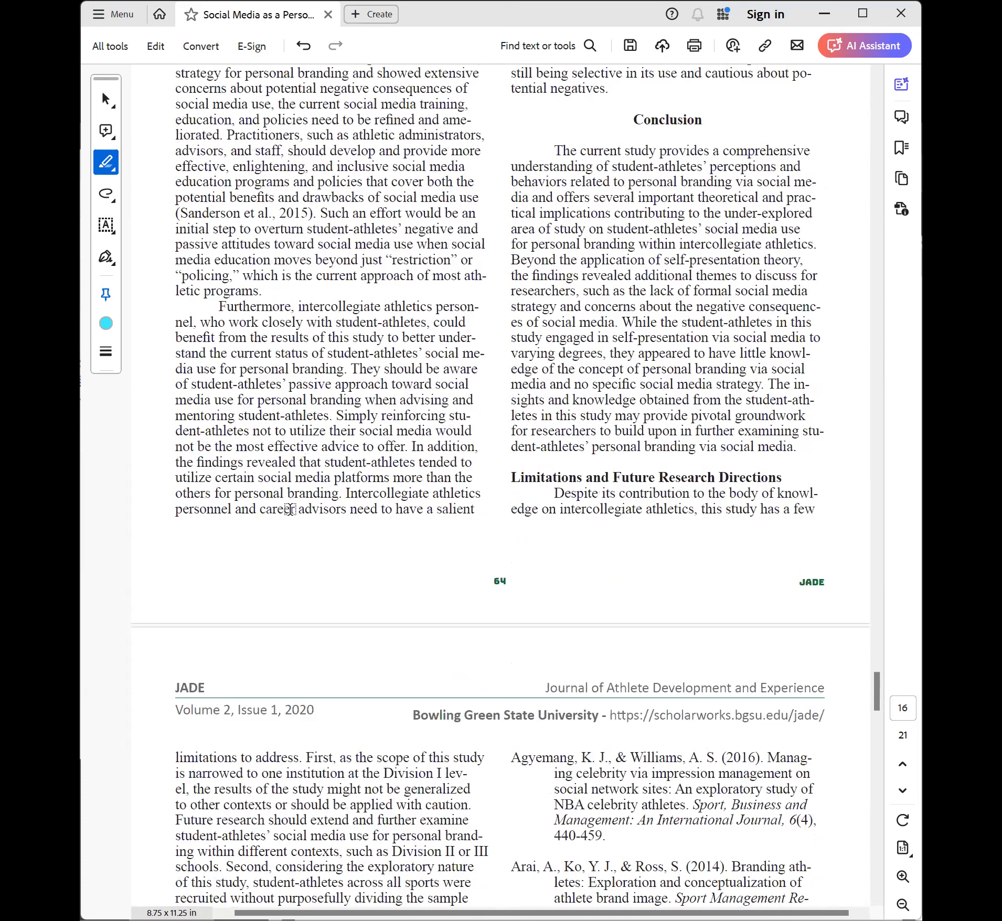
{"action": "scroll", "coordinate": [290, 509], "scroll_direction": "up", "scroll_amount": 1}
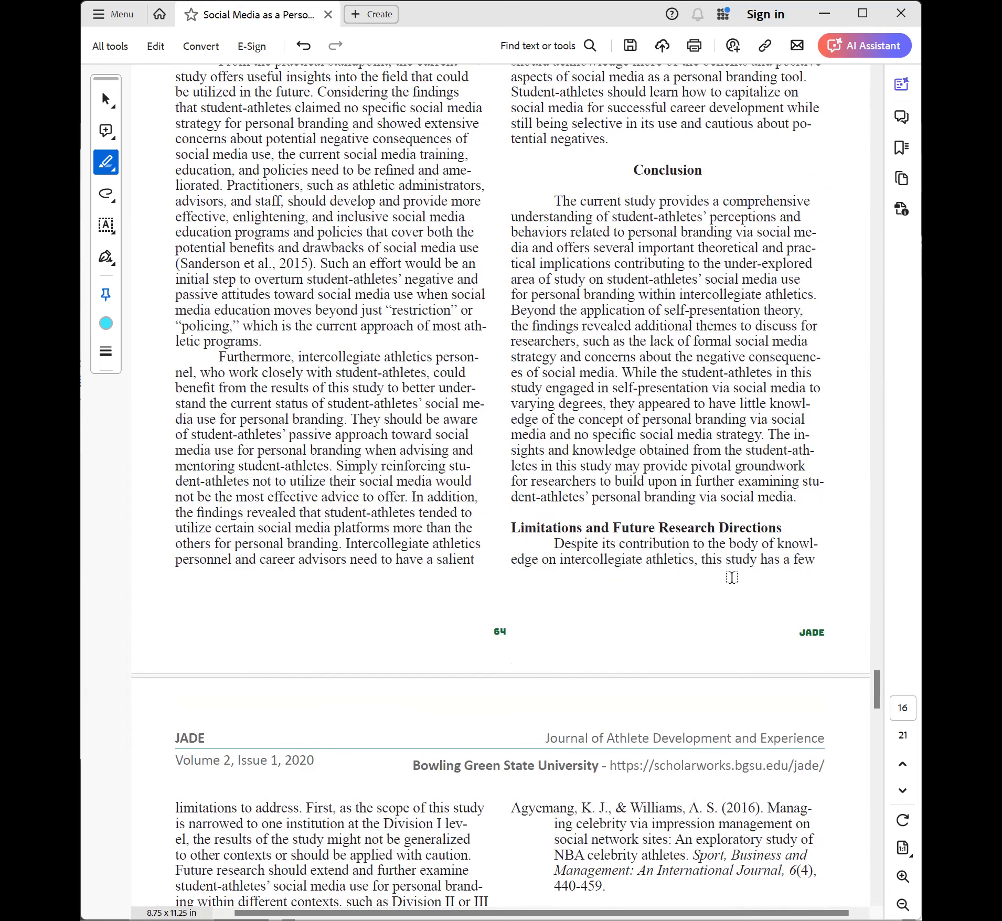
{"action": "left_click_drag", "start_coordinate": [876, 691], "coordinate": [876, 447]}
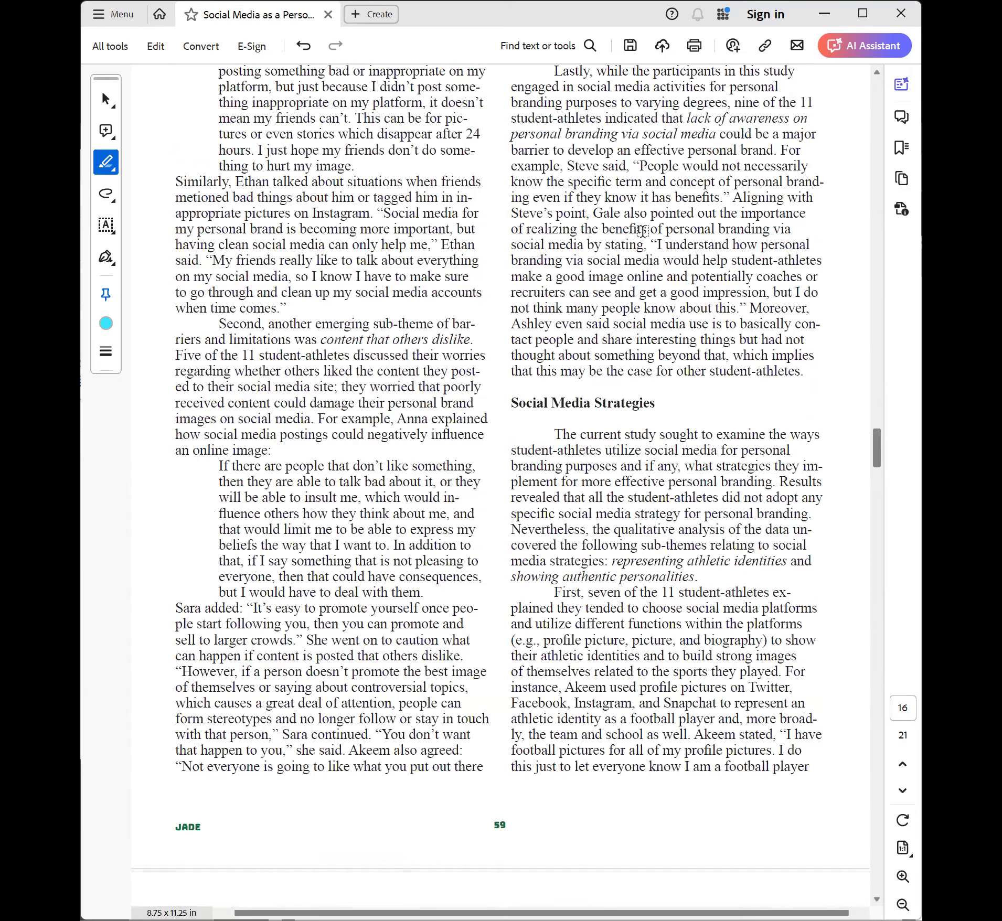
Jump to the first page and scroll to page 3 showing the highlighted abstract and citations.
{"action": "key", "text": "Home"}
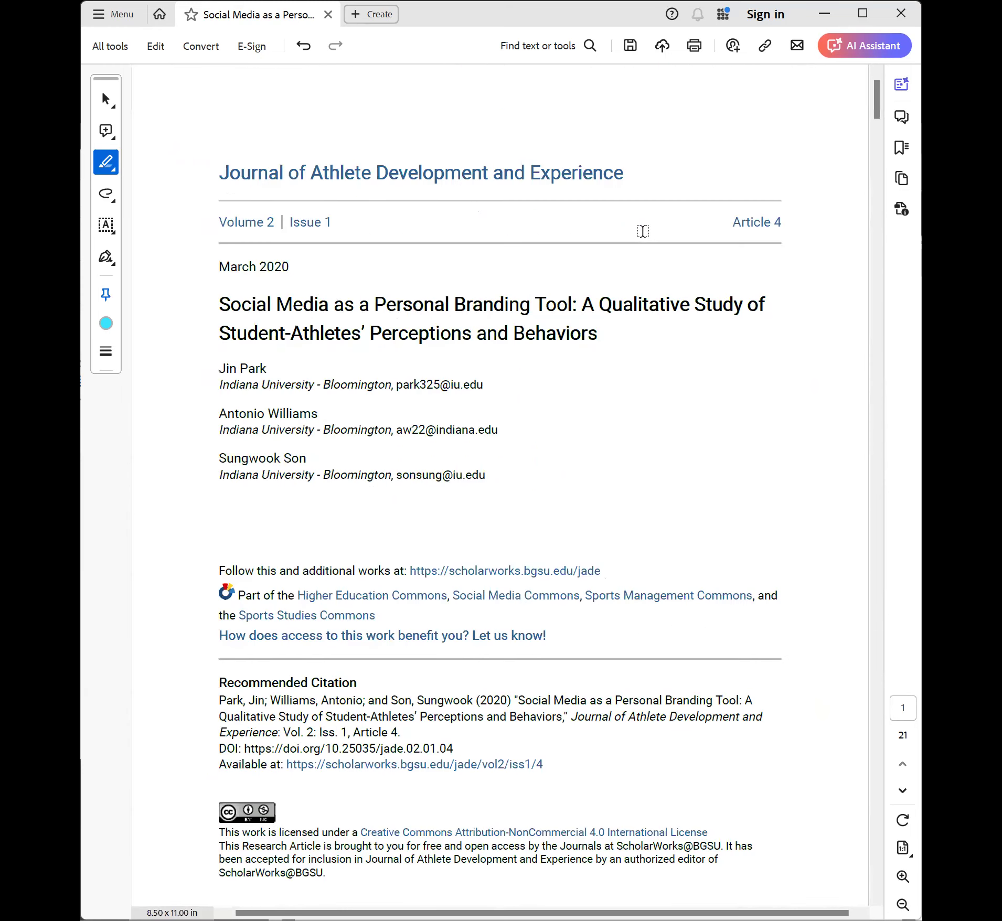
{"action": "scroll", "coordinate": [642, 232], "scroll_direction": "down", "scroll_amount": 10}
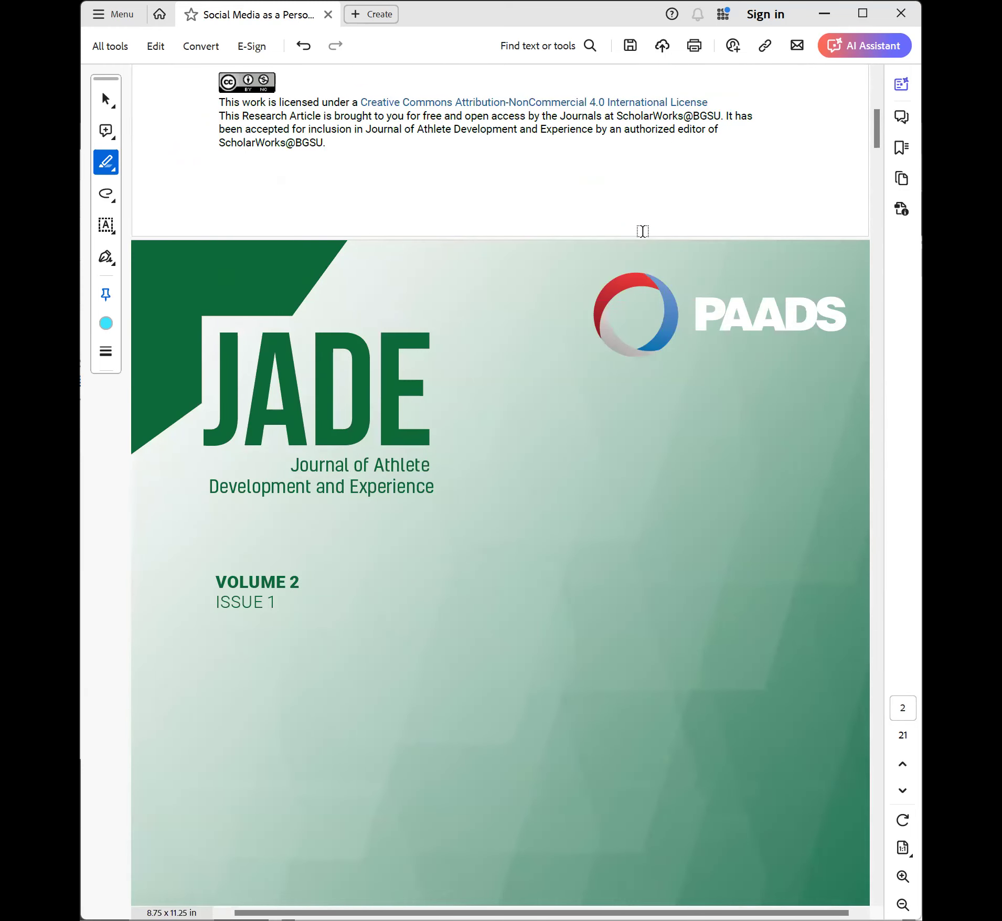
{"action": "scroll", "coordinate": [642, 232], "scroll_direction": "down", "scroll_amount": 12}
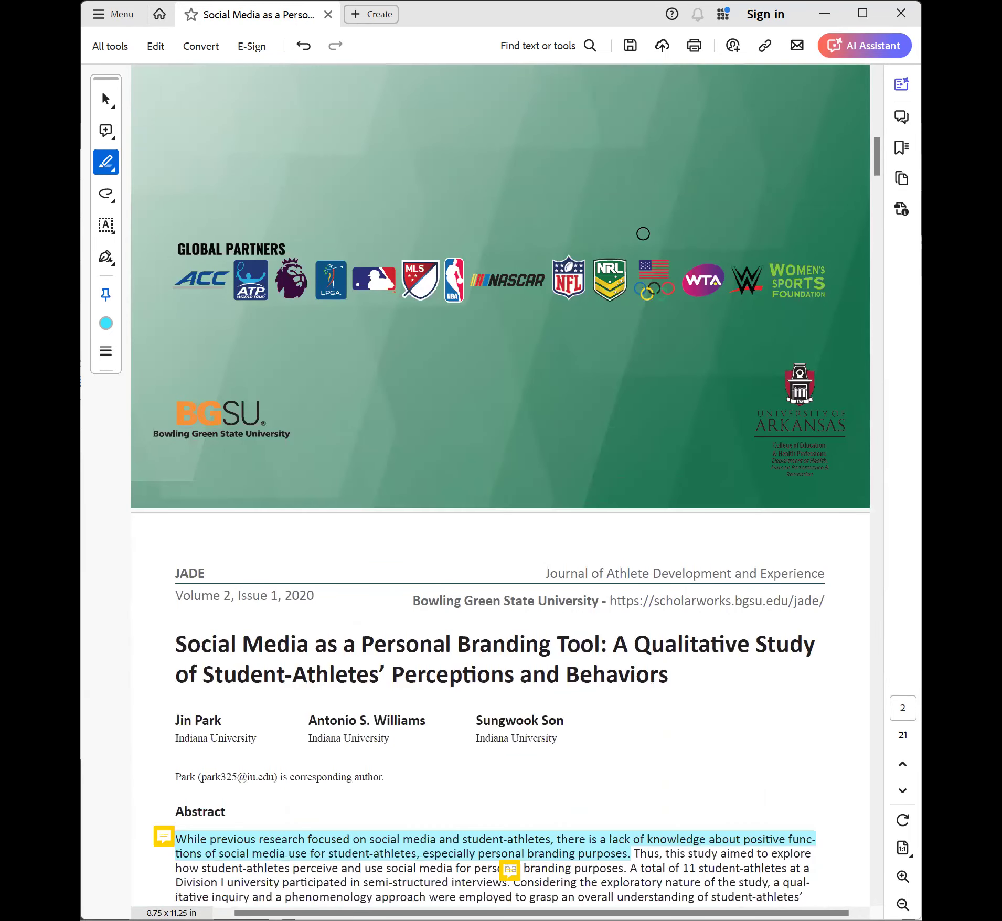
{"action": "scroll", "coordinate": [643, 233], "scroll_direction": "down", "scroll_amount": 3}
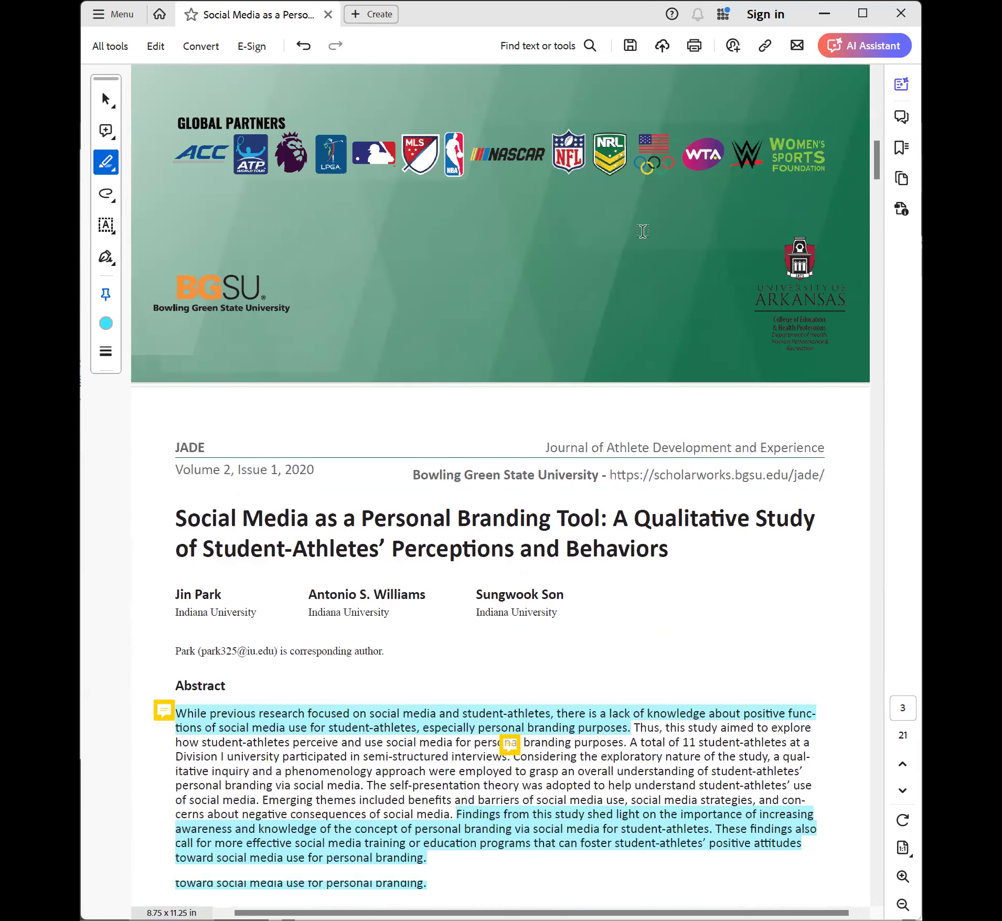
{"action": "scroll", "coordinate": [642, 231], "scroll_direction": "down", "scroll_amount": 8}
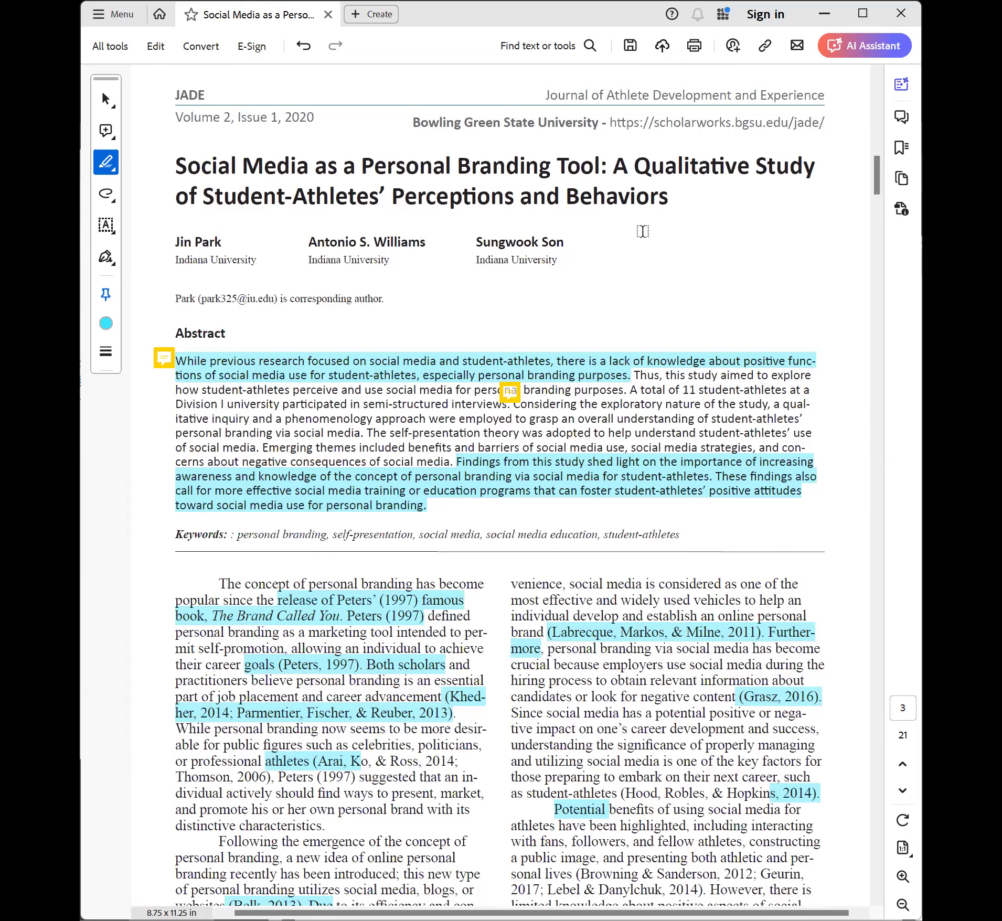